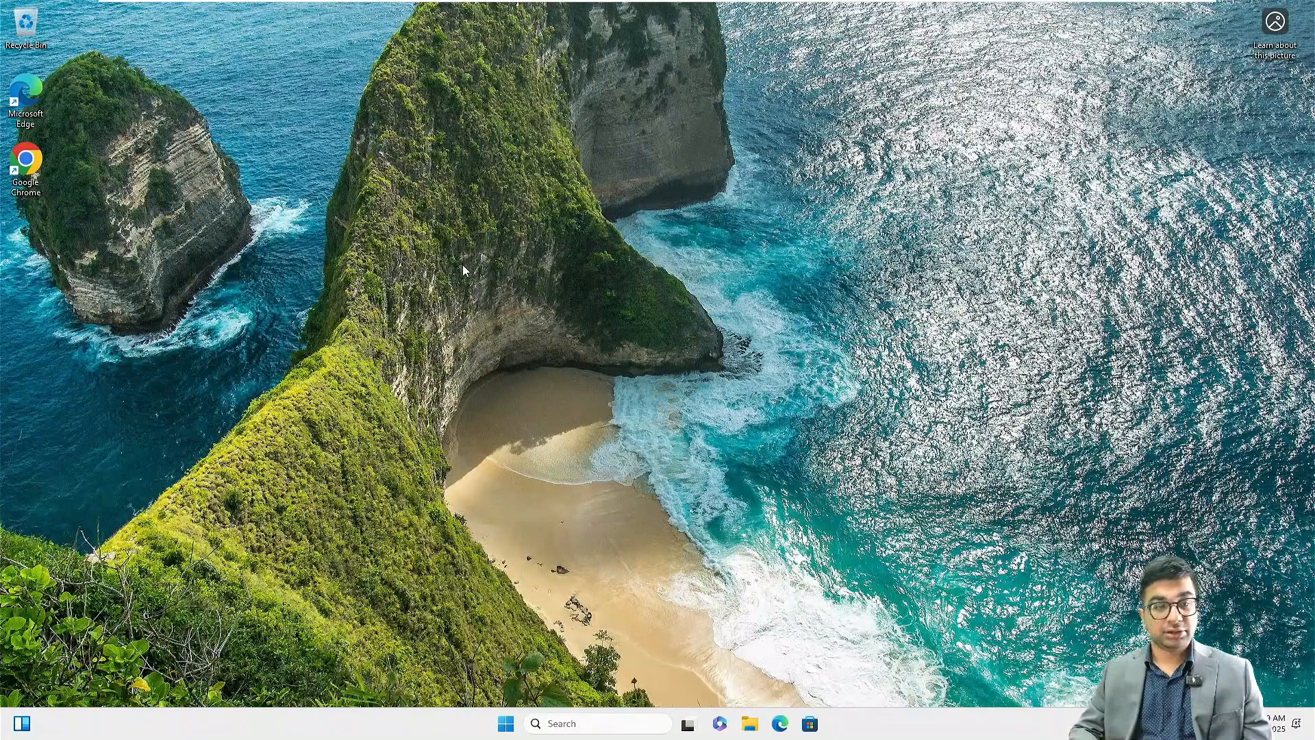
Refresh the desktop and search Windows for Internet Options.
right_click(500, 297)
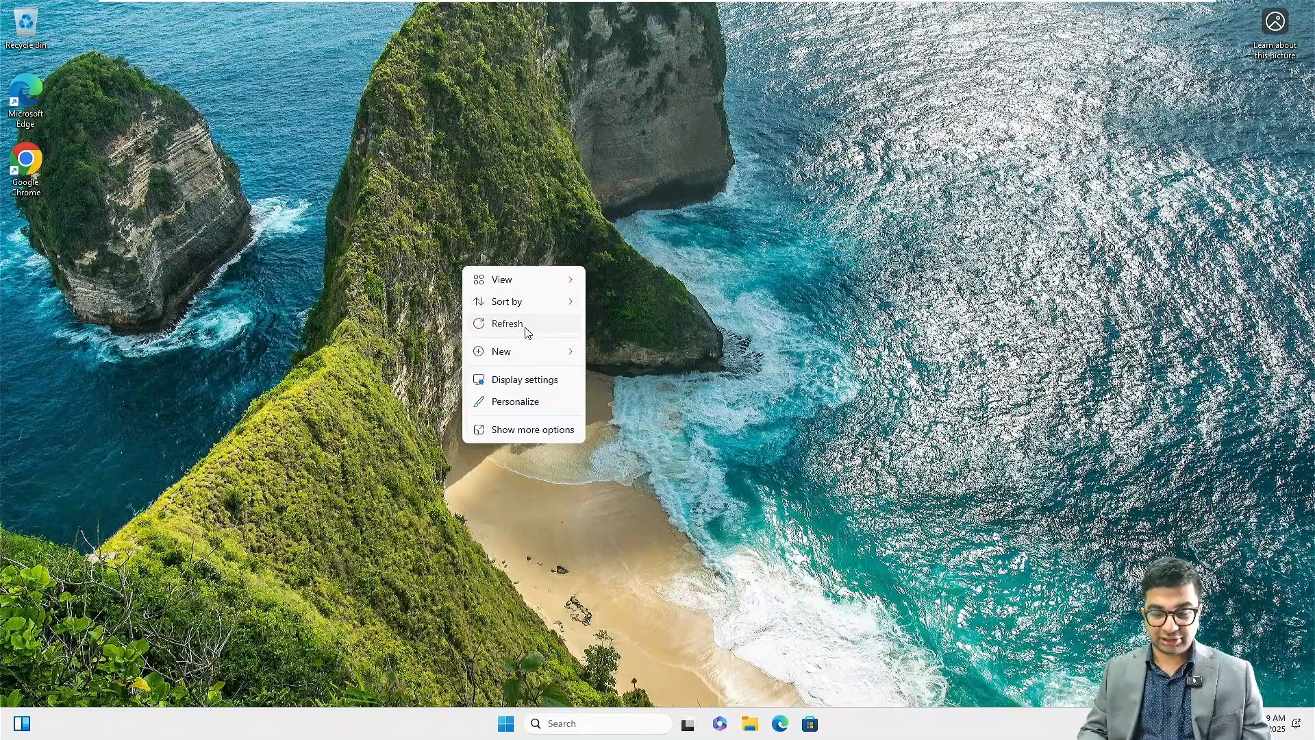
click(507, 324)
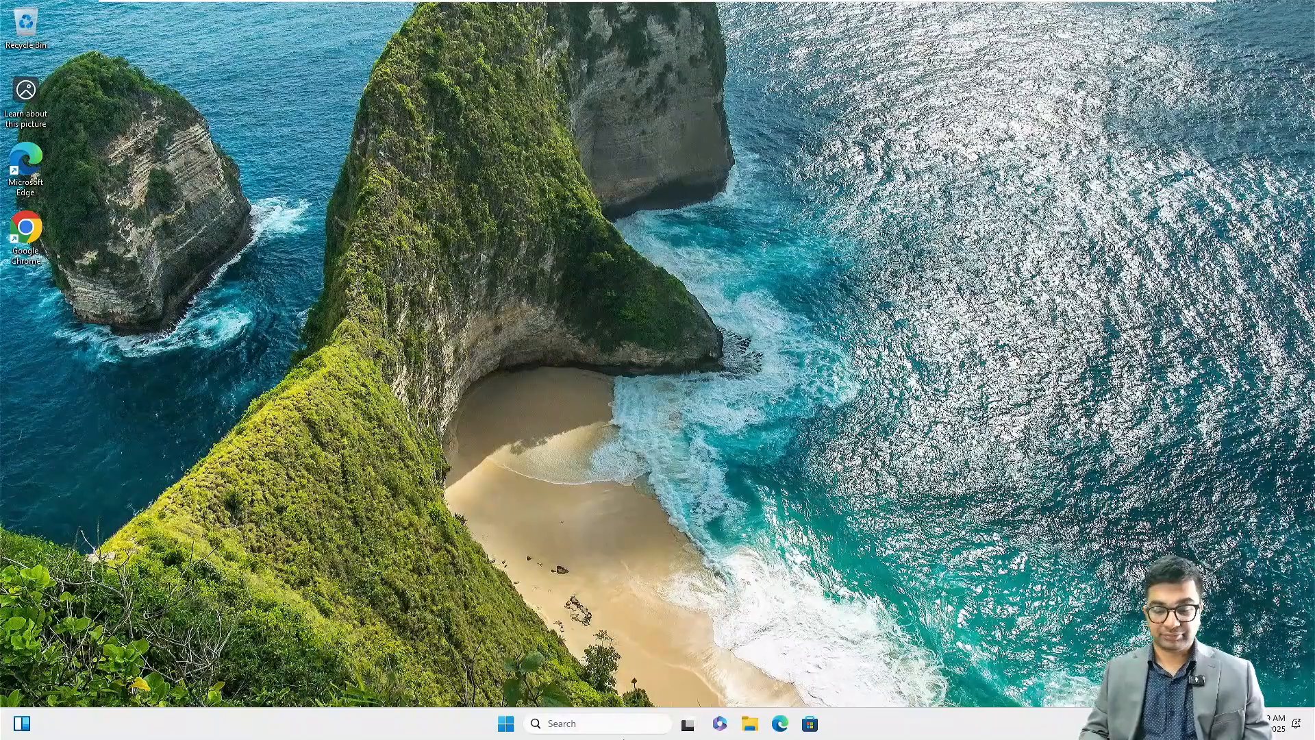
click(621, 723)
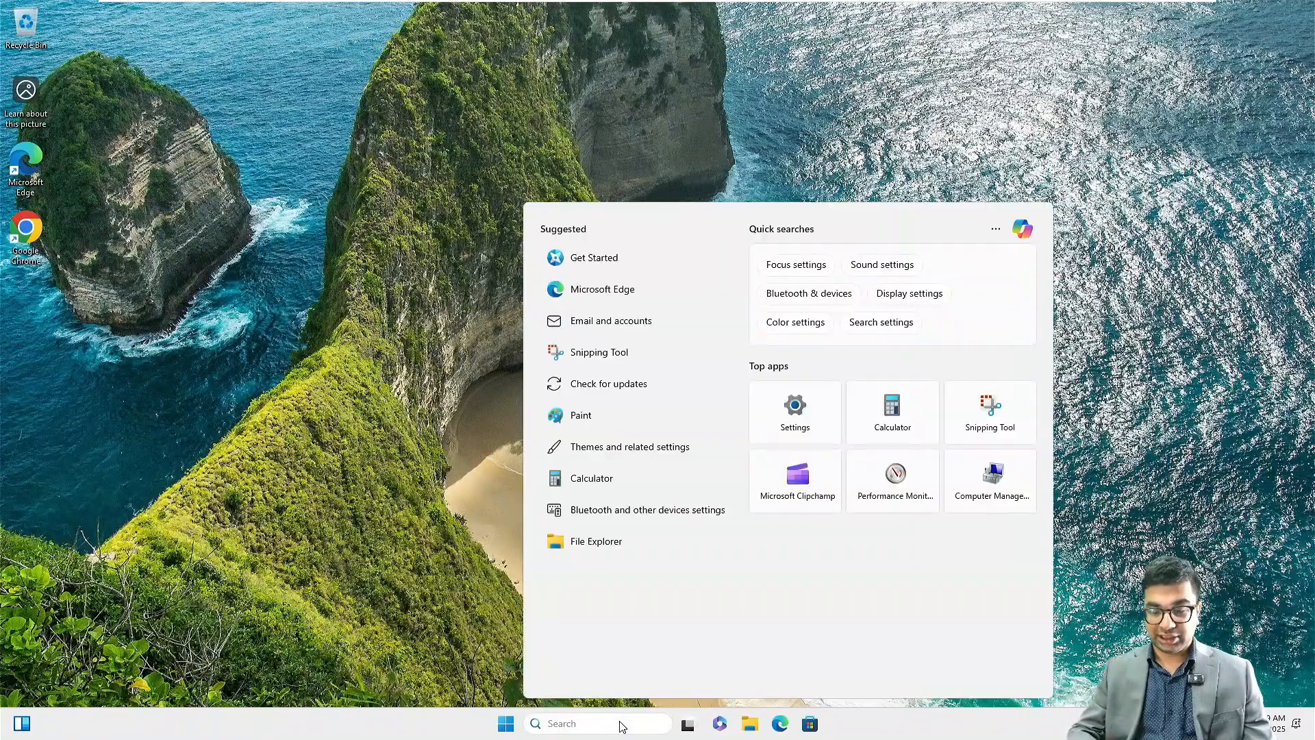
text(int)
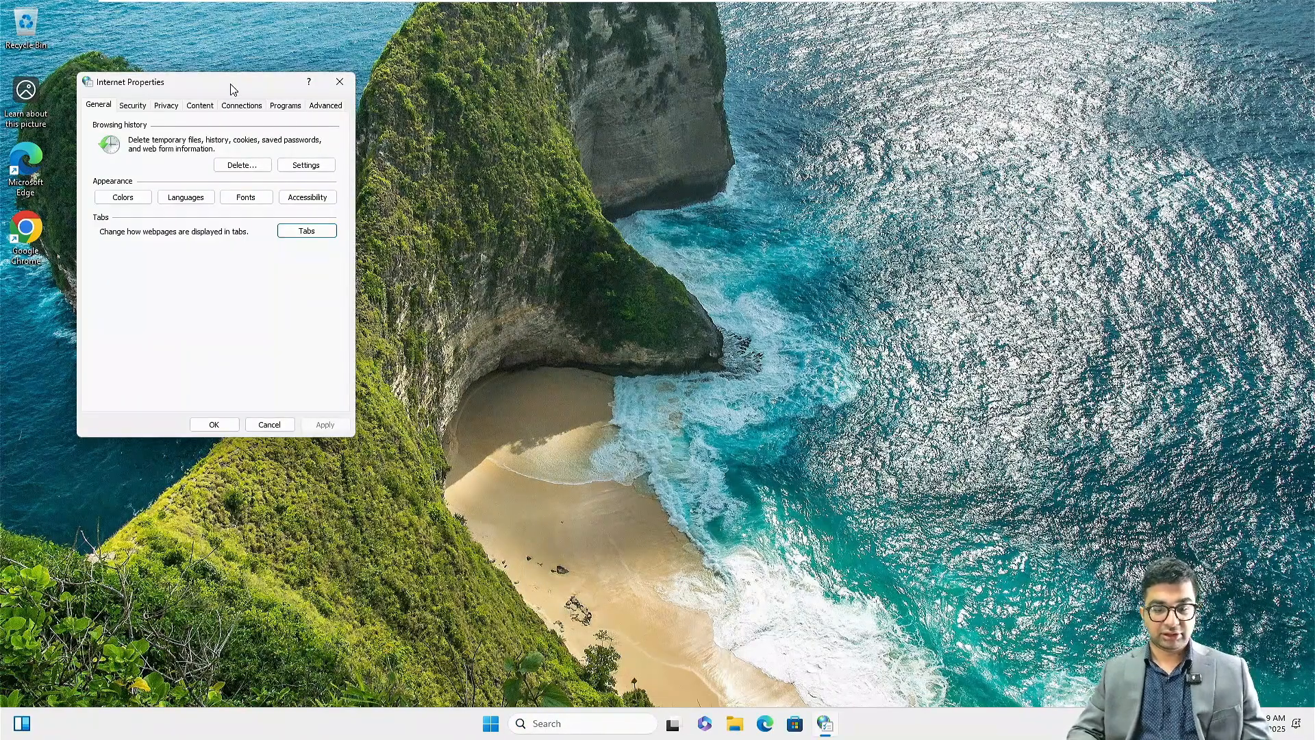
Show the Trusted sites zone on the Security tab of Internet Properties.
drag(231, 83, 495, 101)
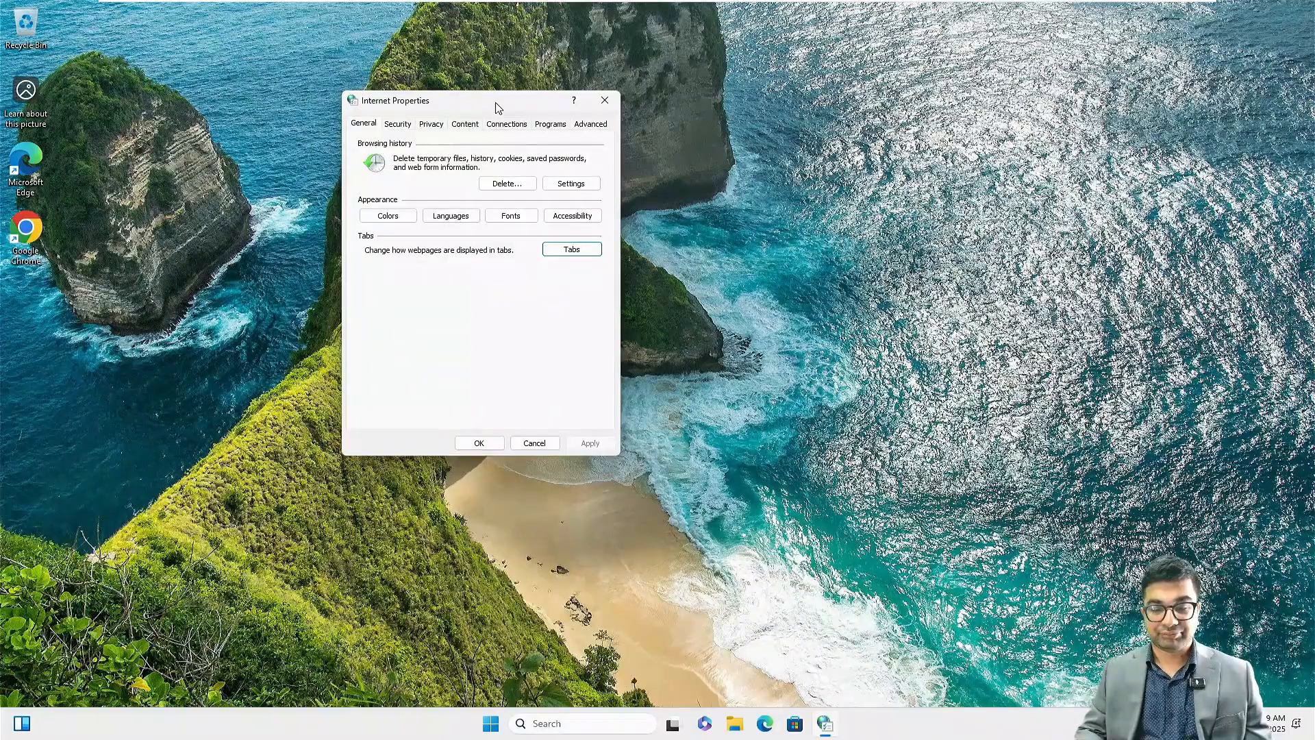
click(397, 129)
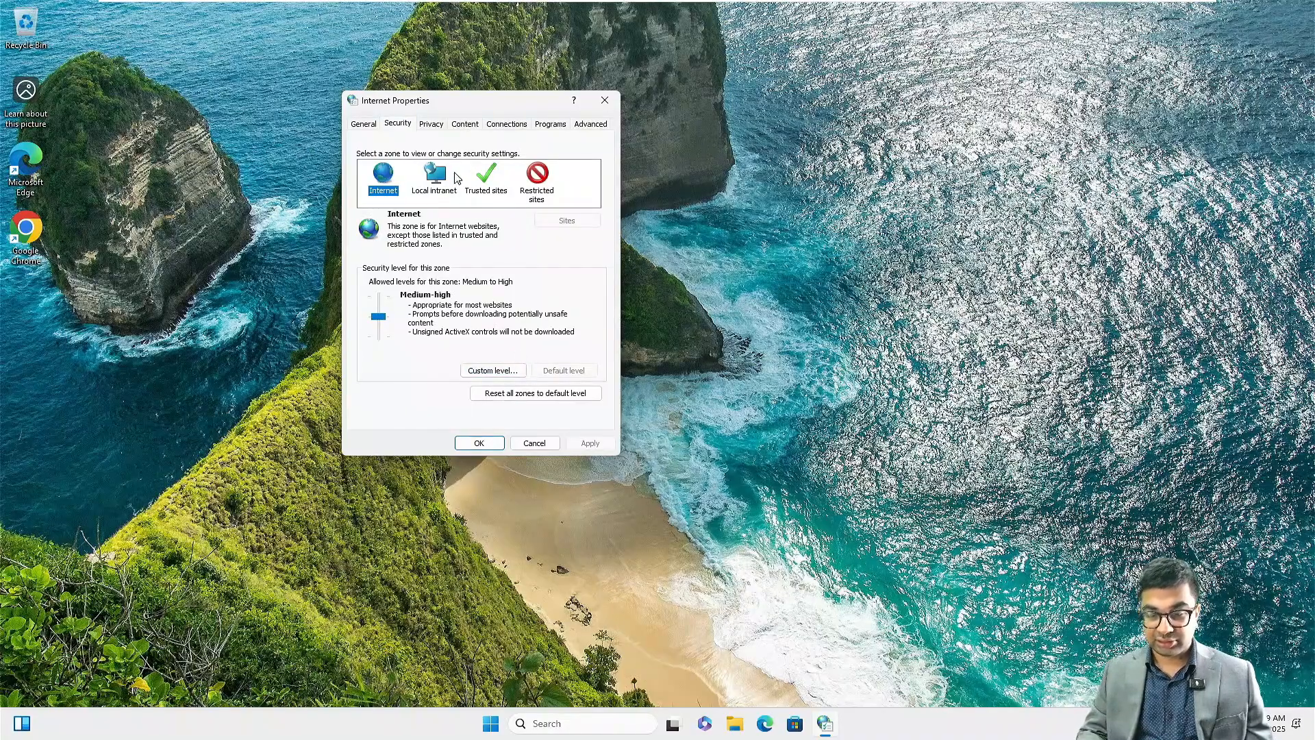
click(486, 180)
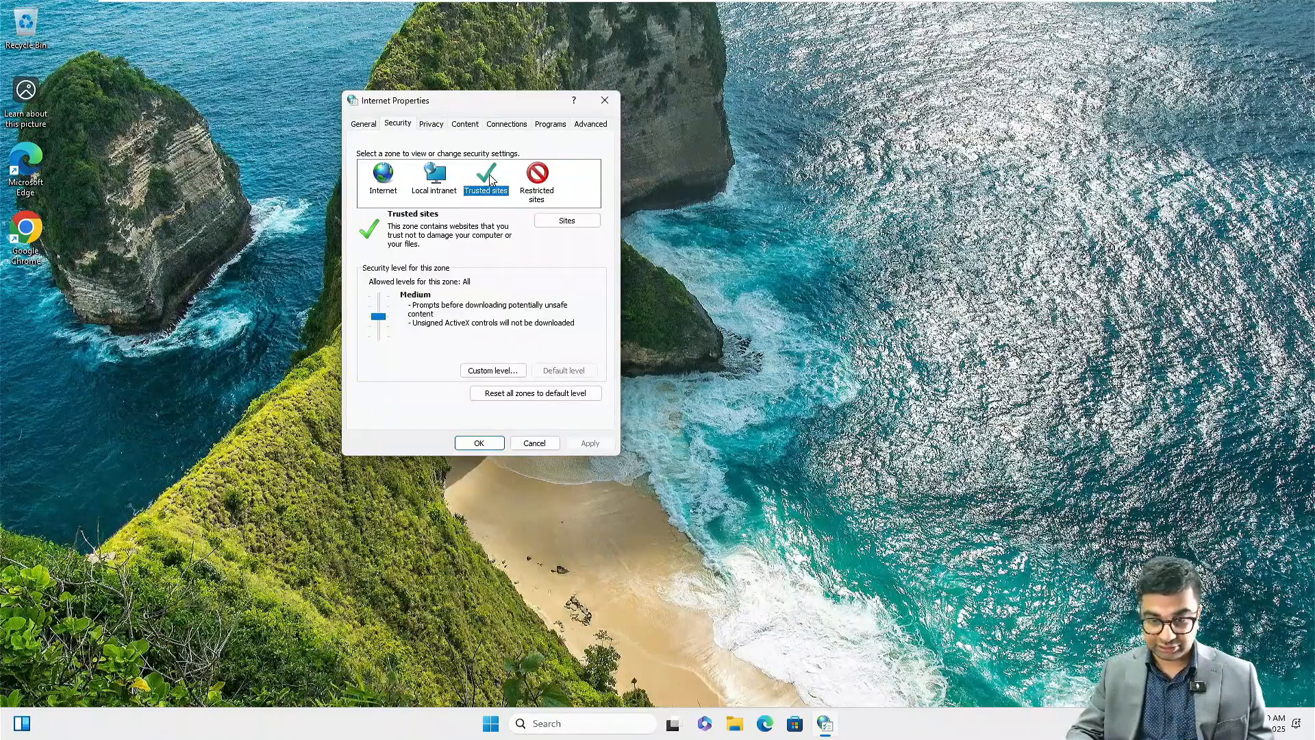
key(super+plus)
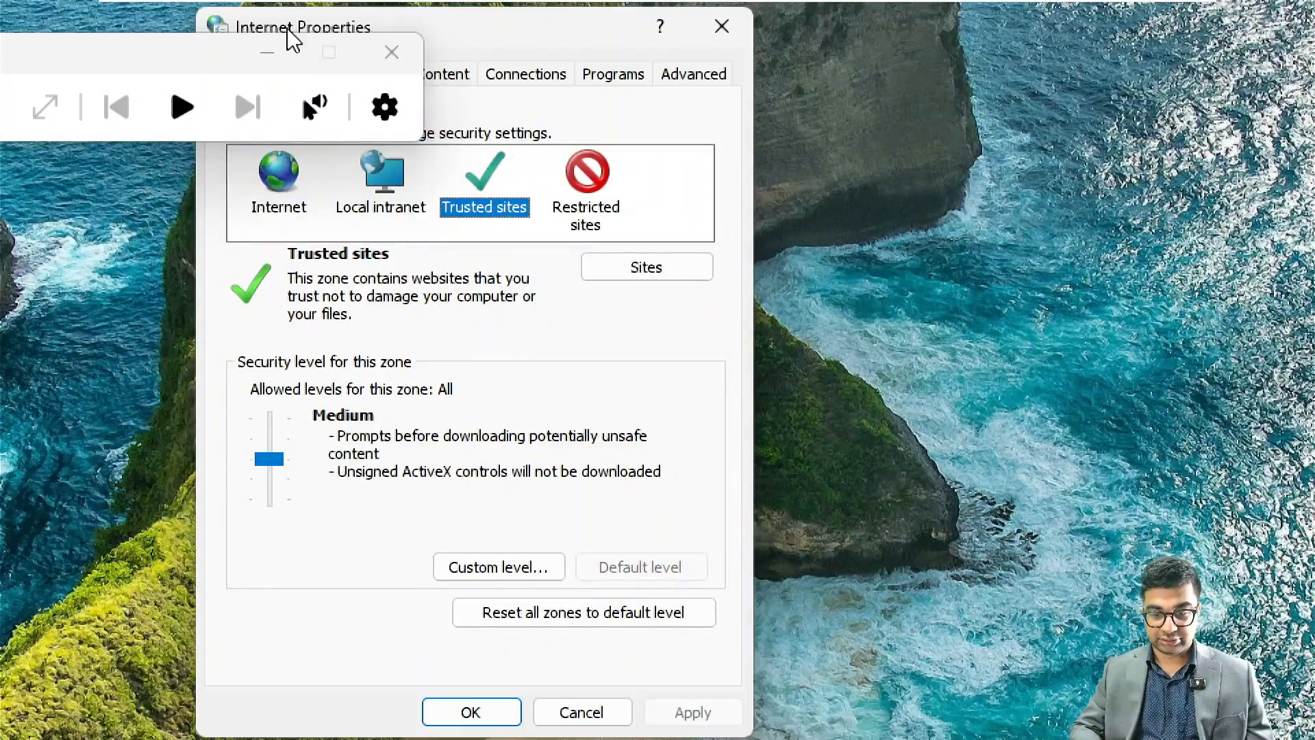
click(268, 54)
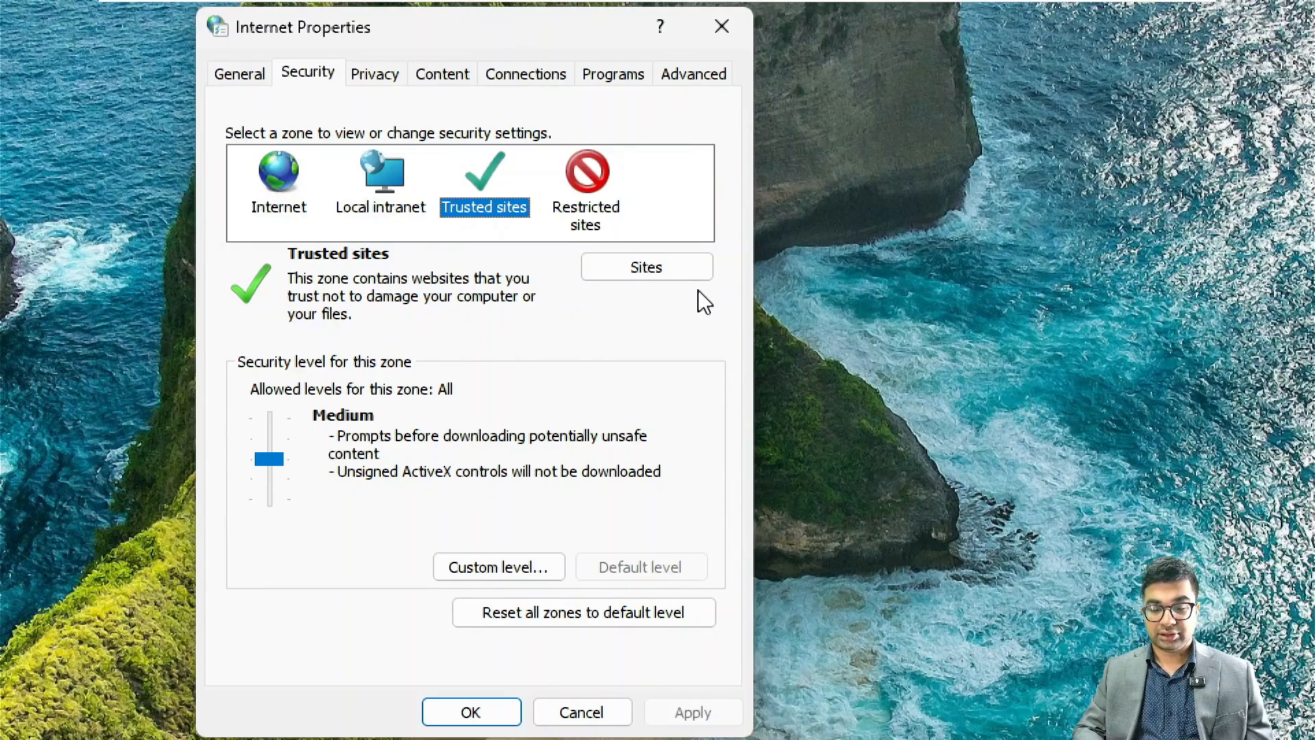
Enter the server address in the Trusted sites list and try adding it.
click(651, 271)
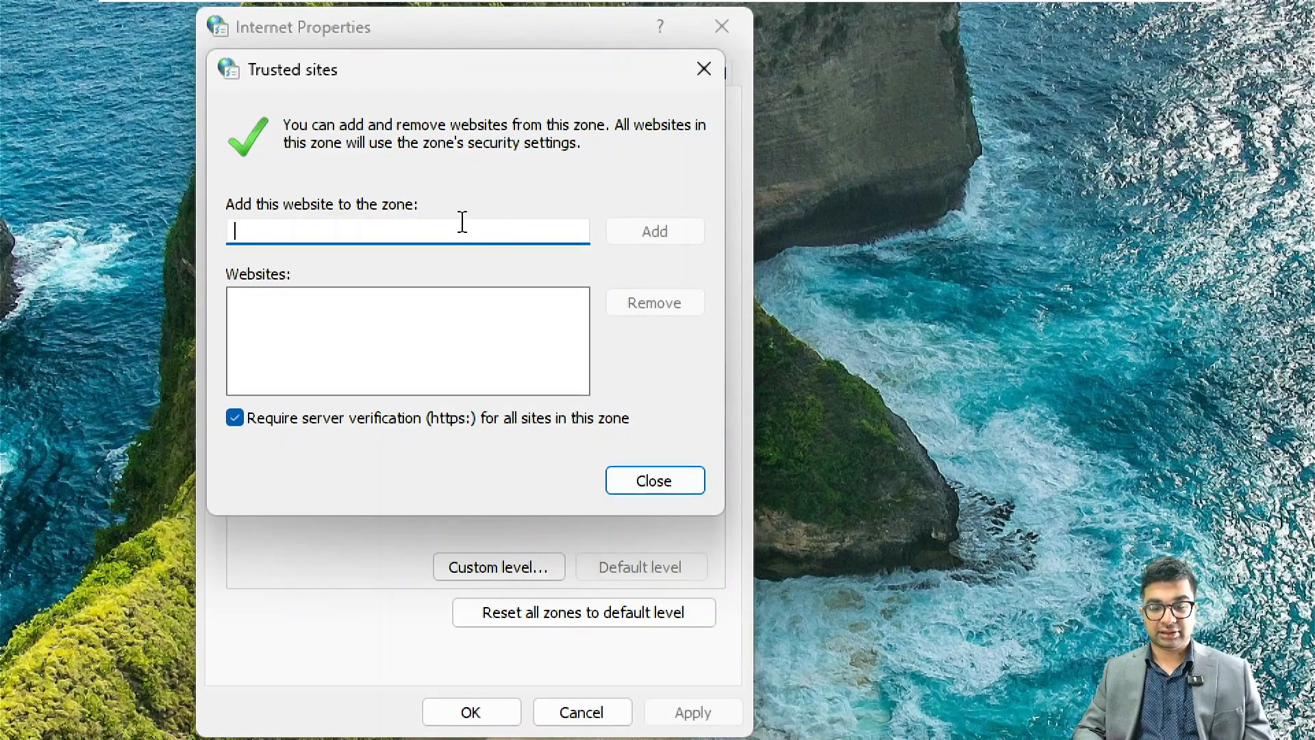
text(http)
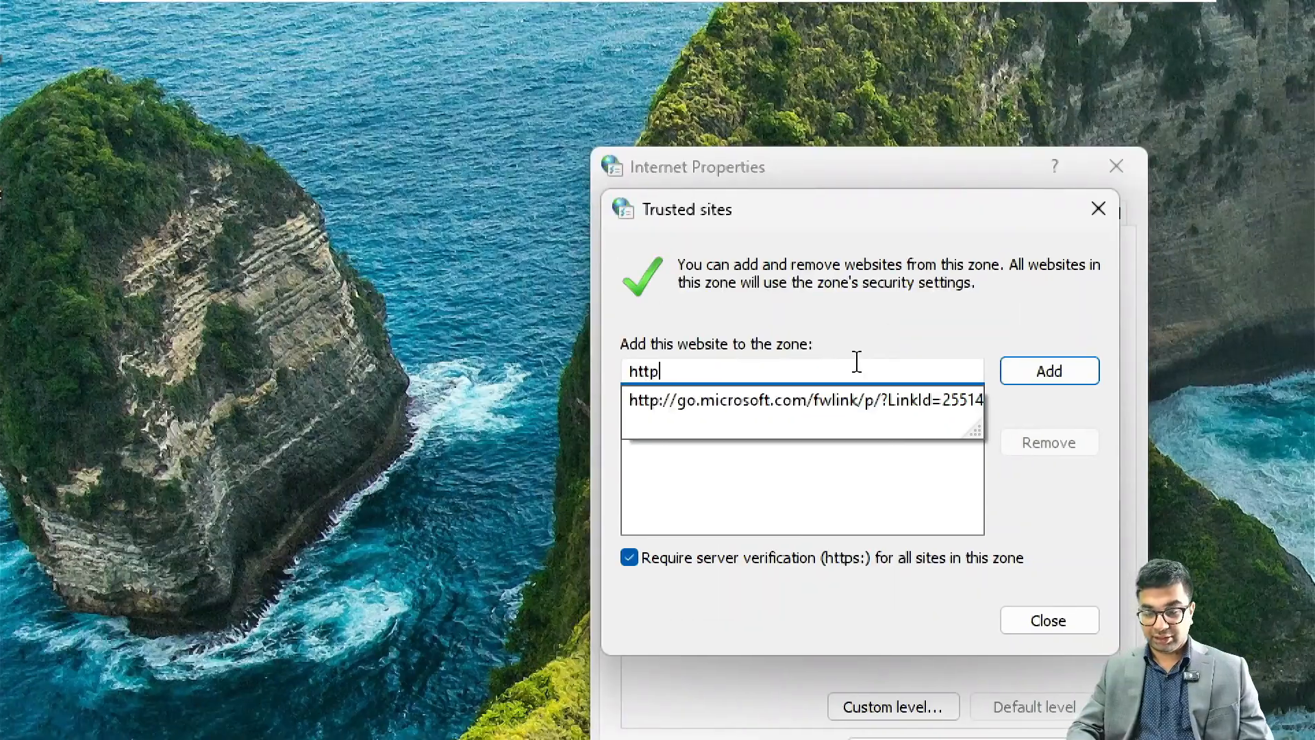
text(s:/)
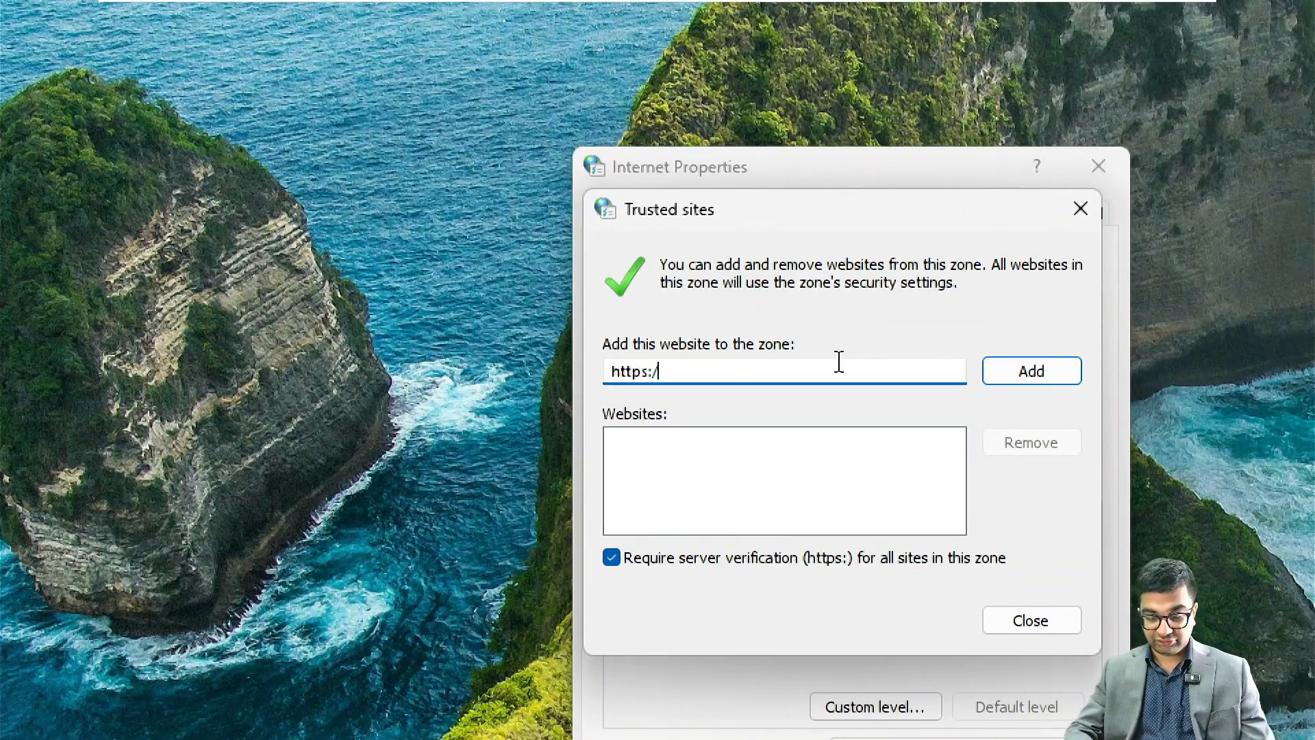
text(nitaexh)
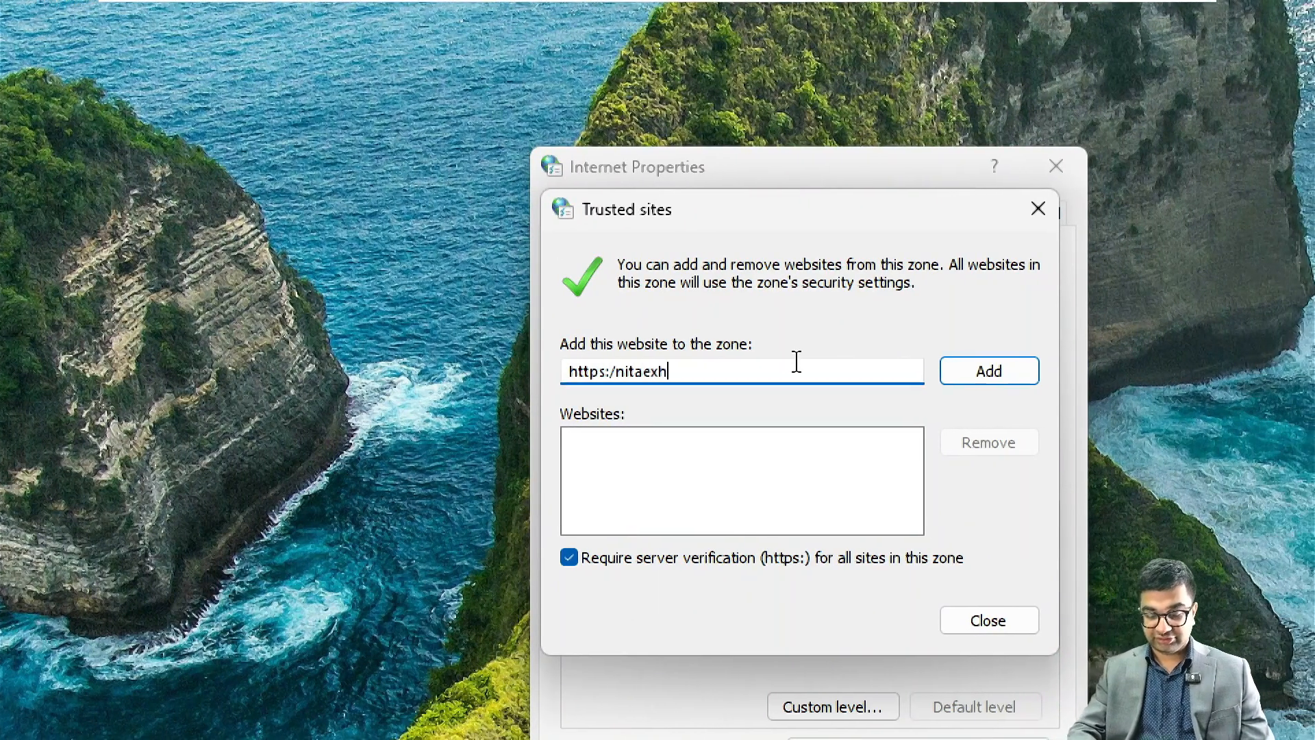
text(01.)
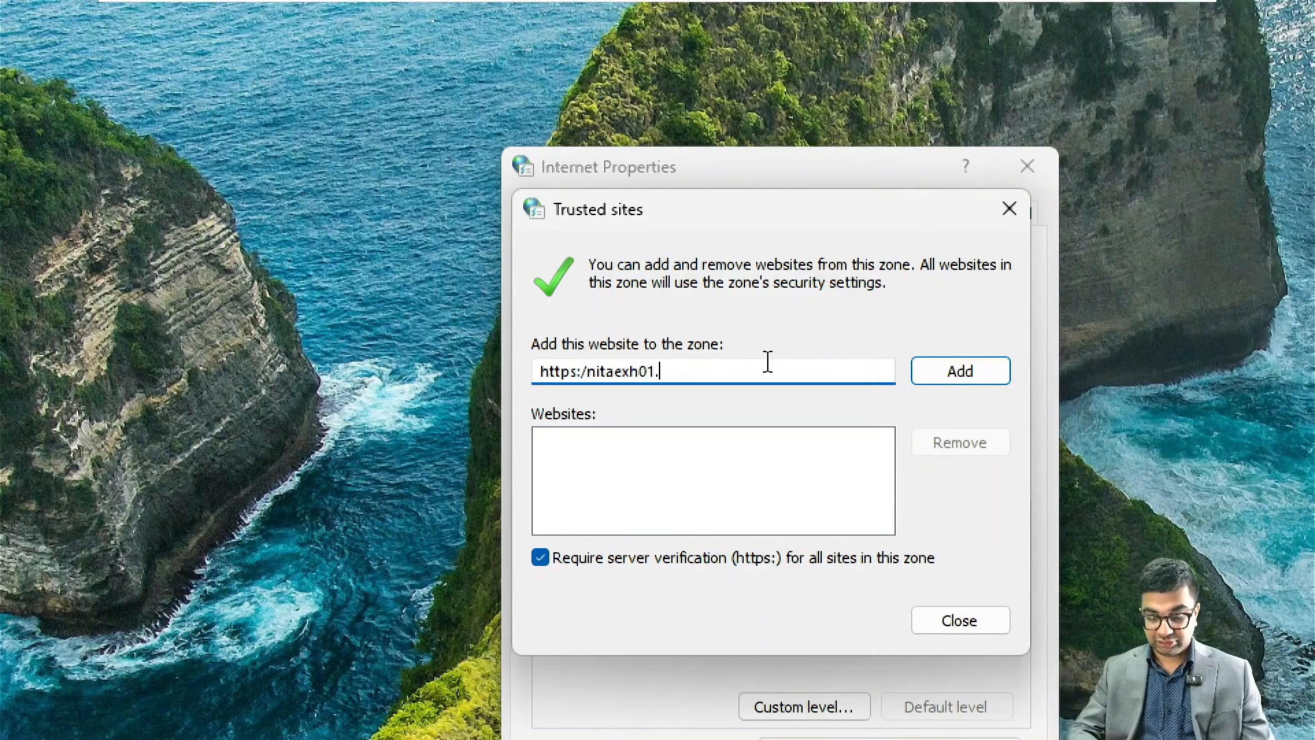
text(nita.loca)
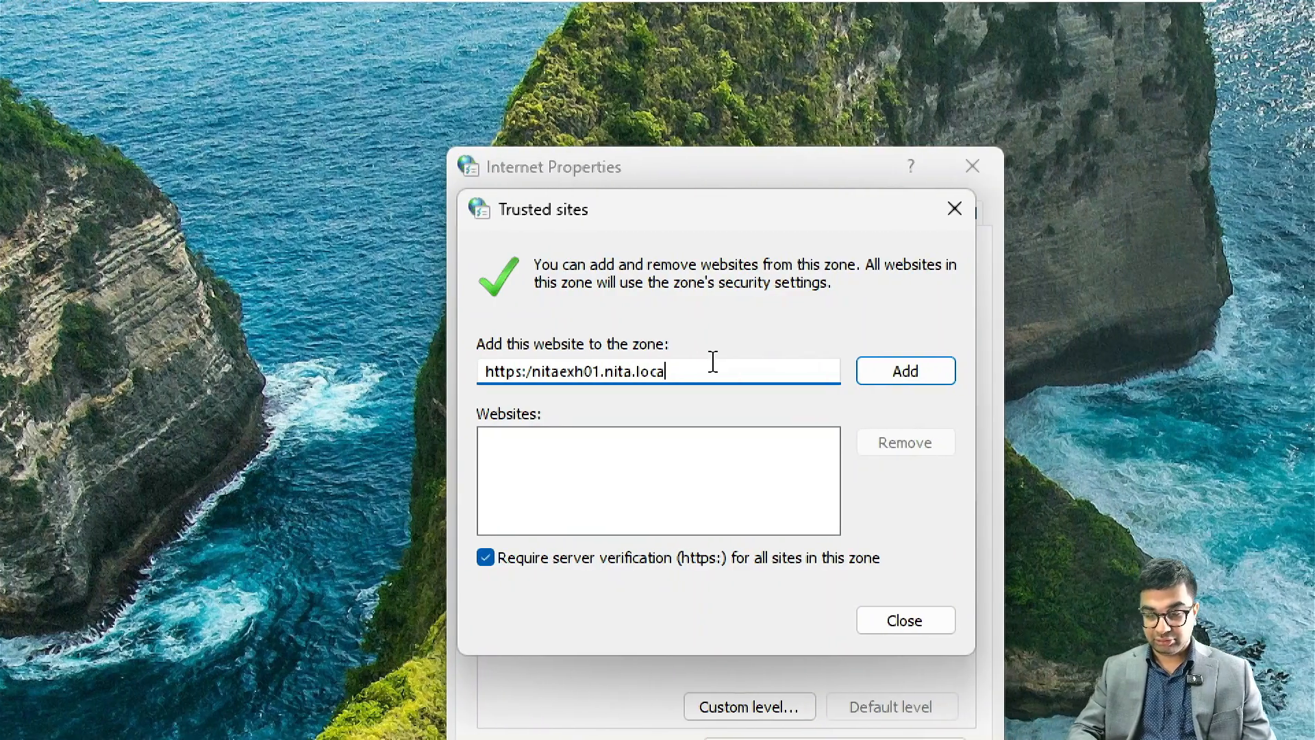
text(l.)
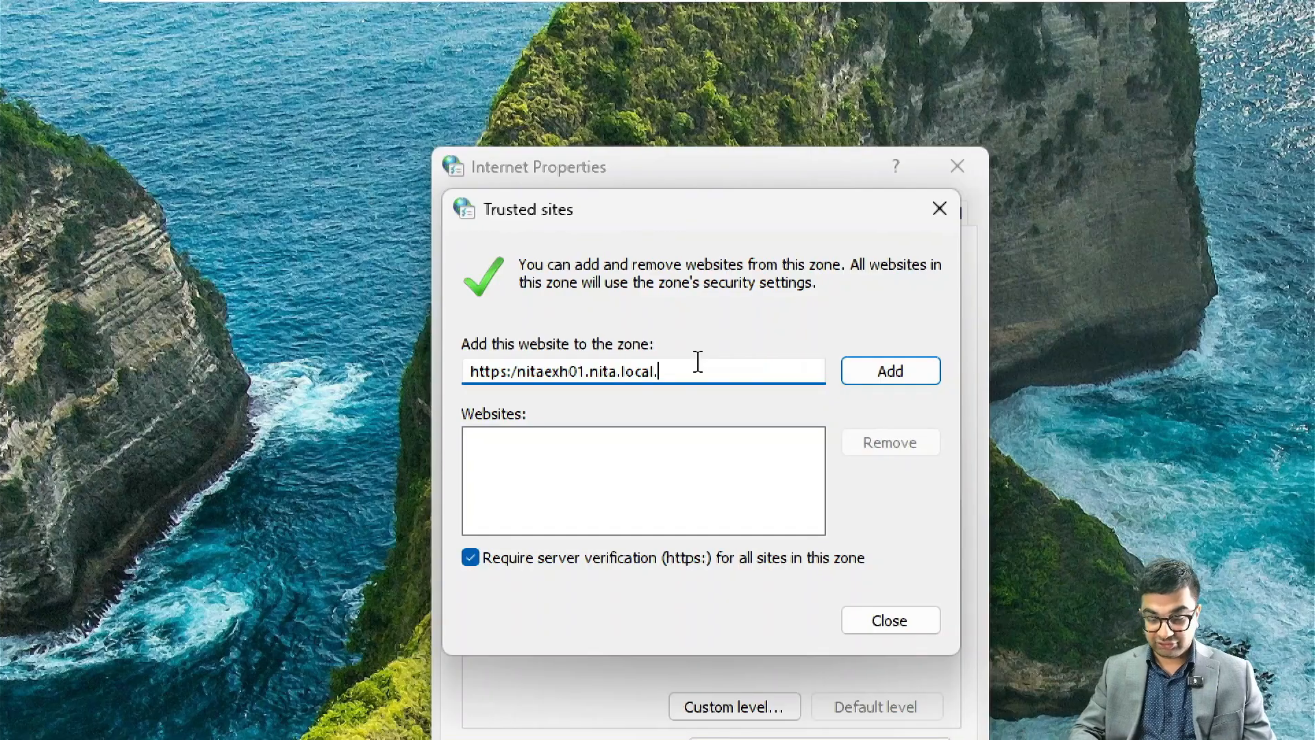
text(owa)
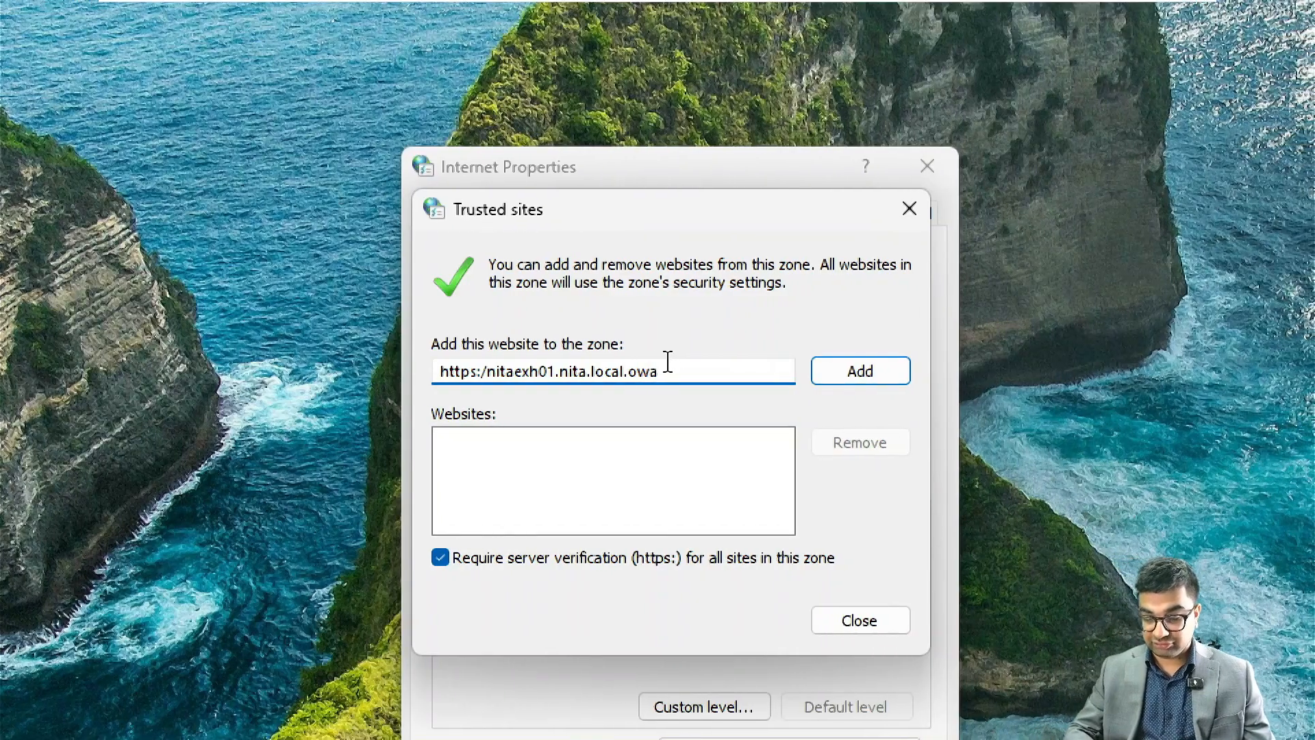
key(Left)
key(Left)
key(Left)
key(BackSpace)
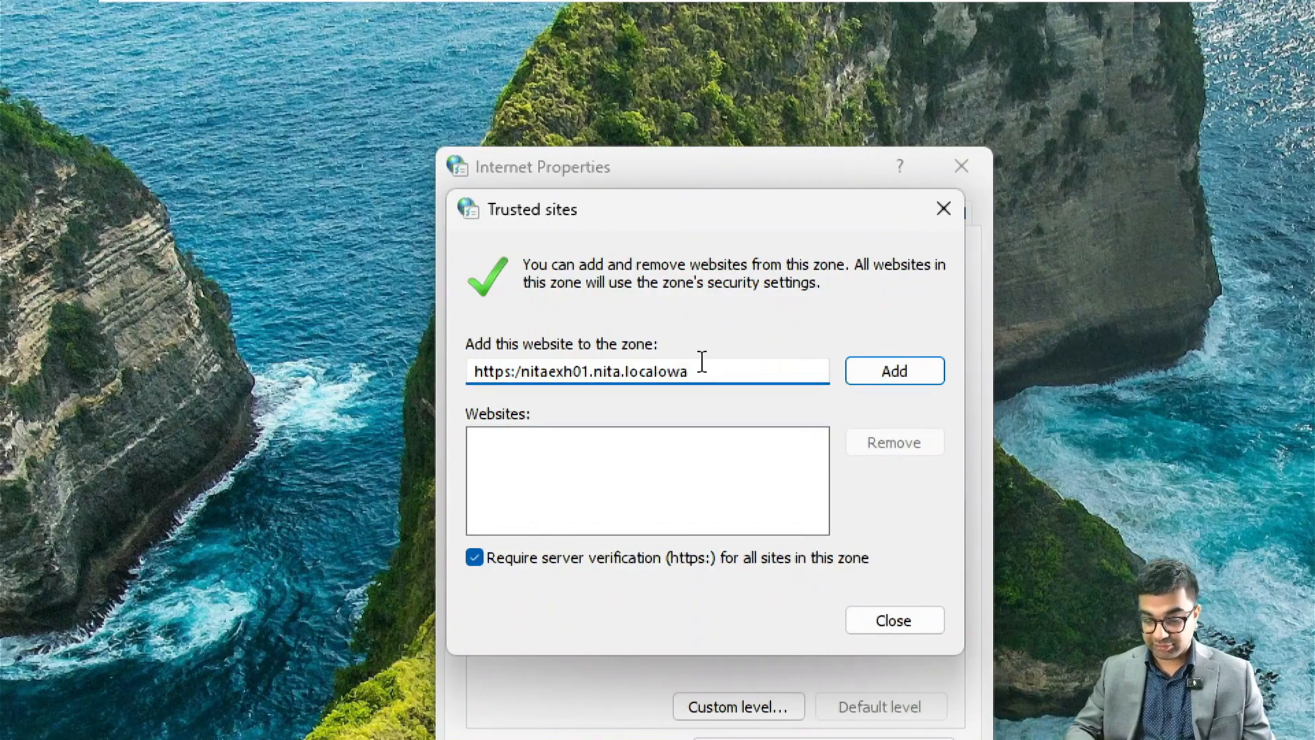
text(/)
key(End)
text(/)
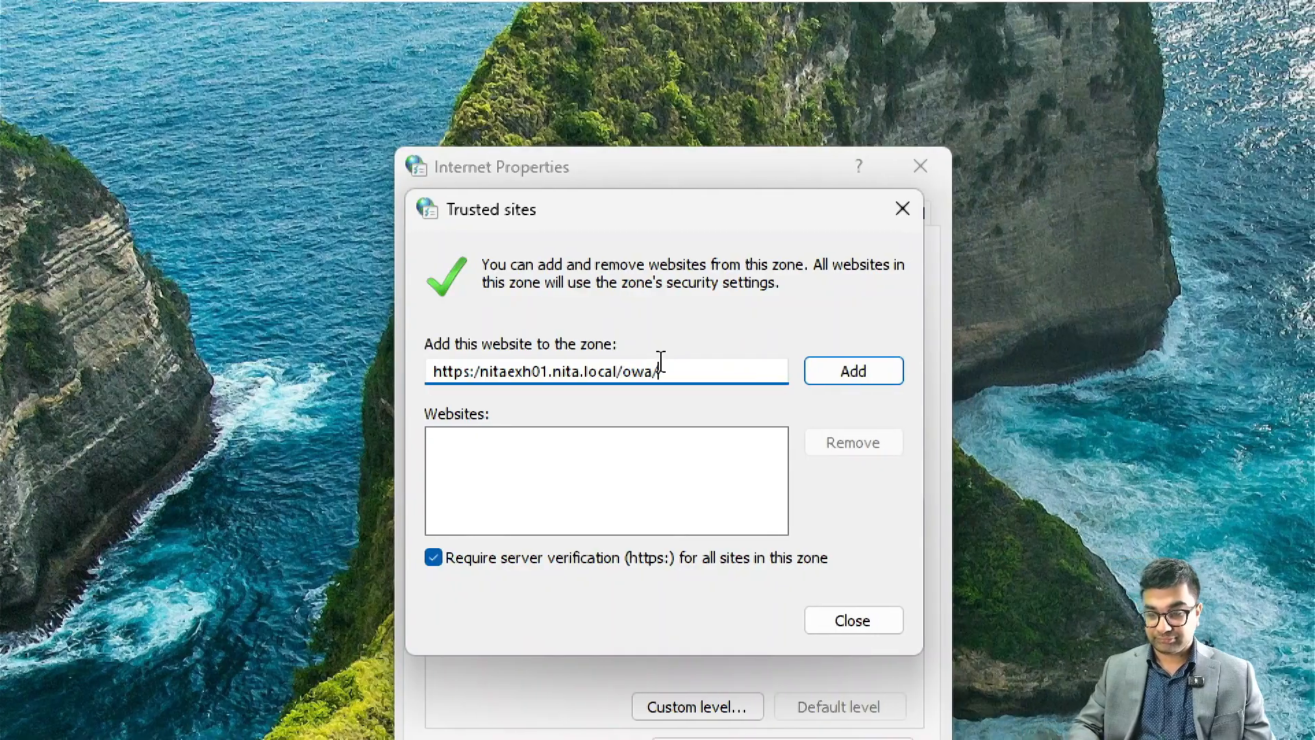
click(838, 370)
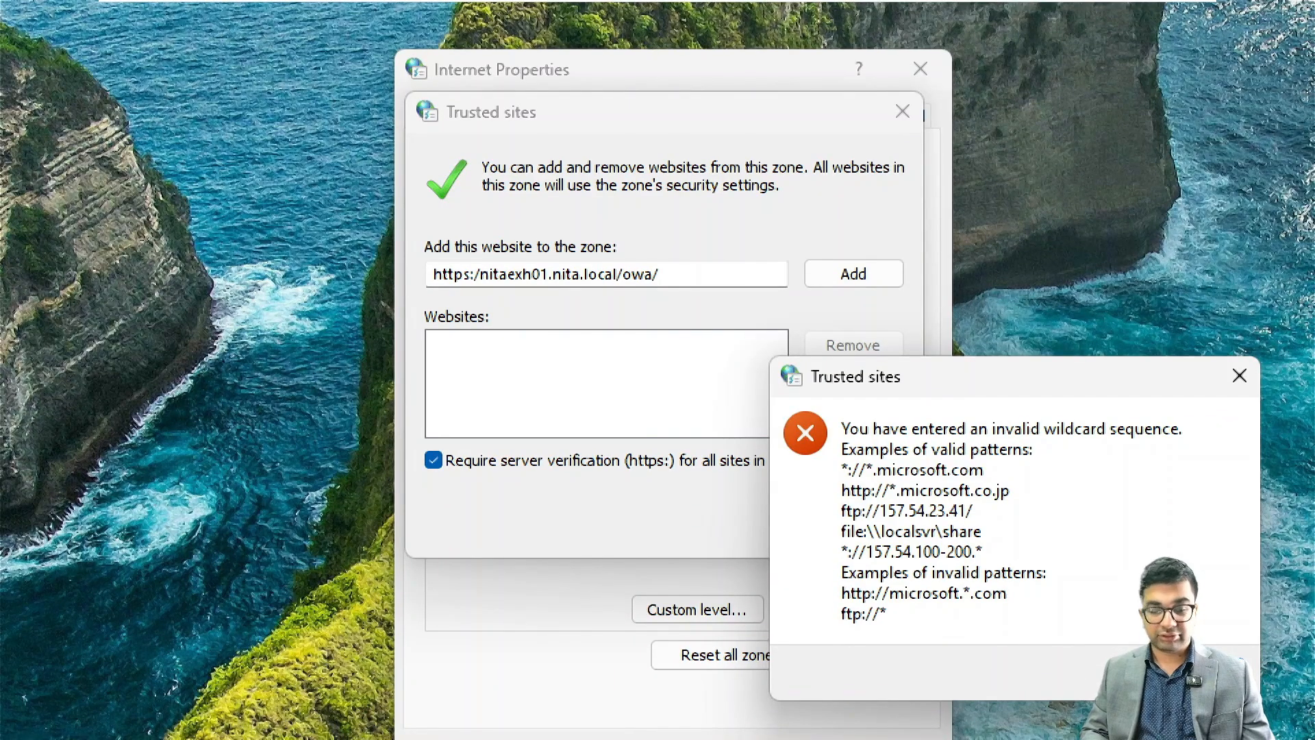
click(1191, 672)
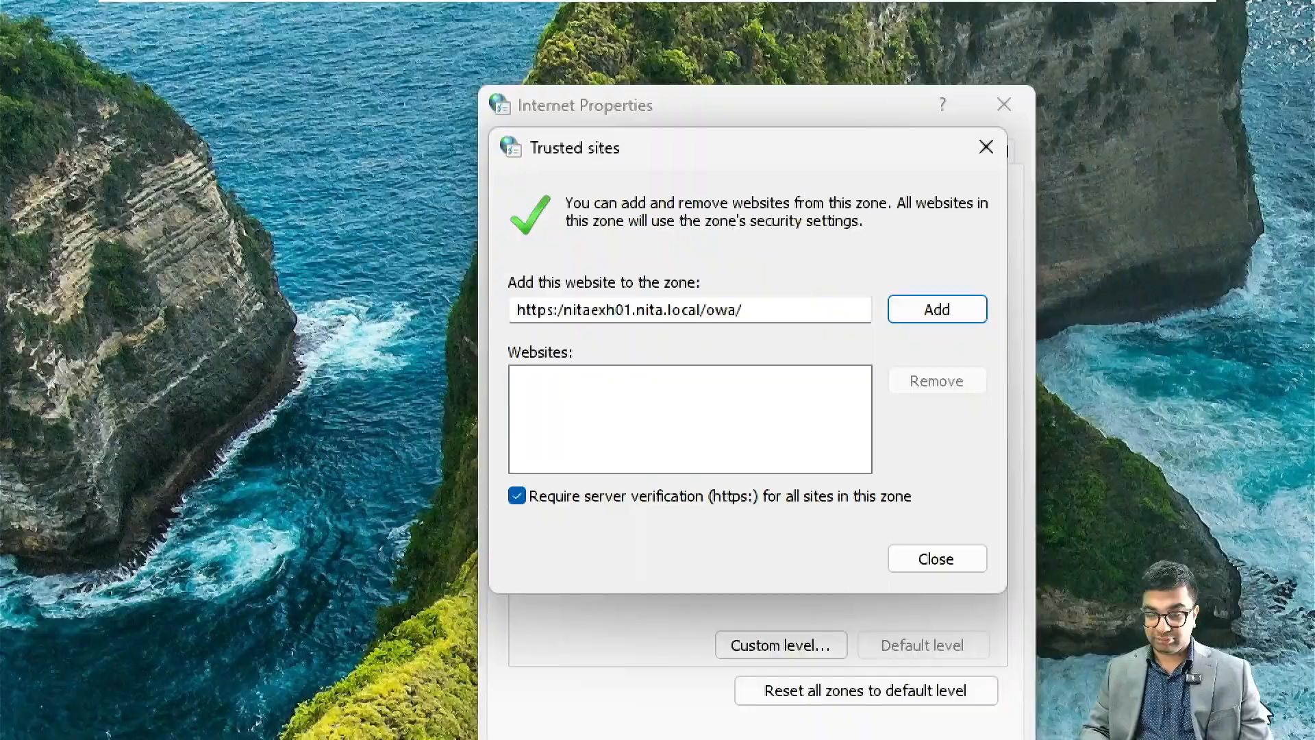
click(709, 370)
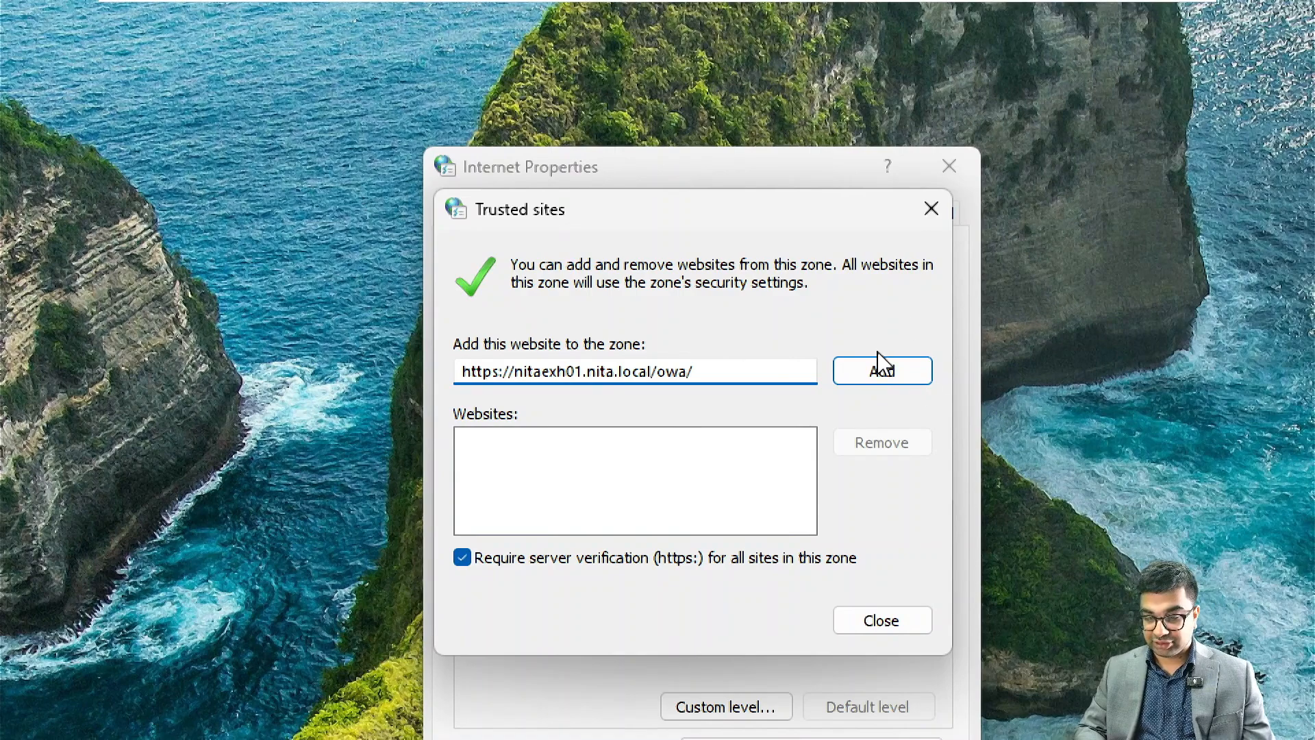
click(875, 364)
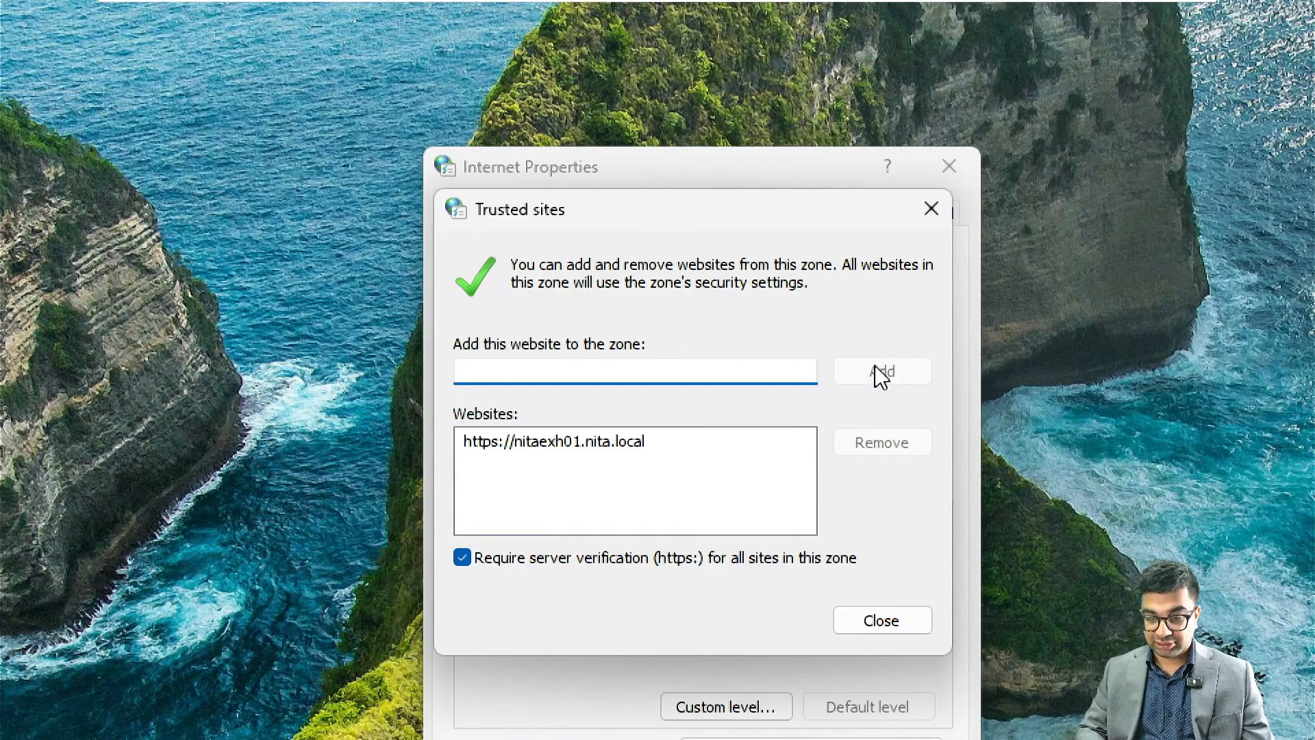
click(646, 445)
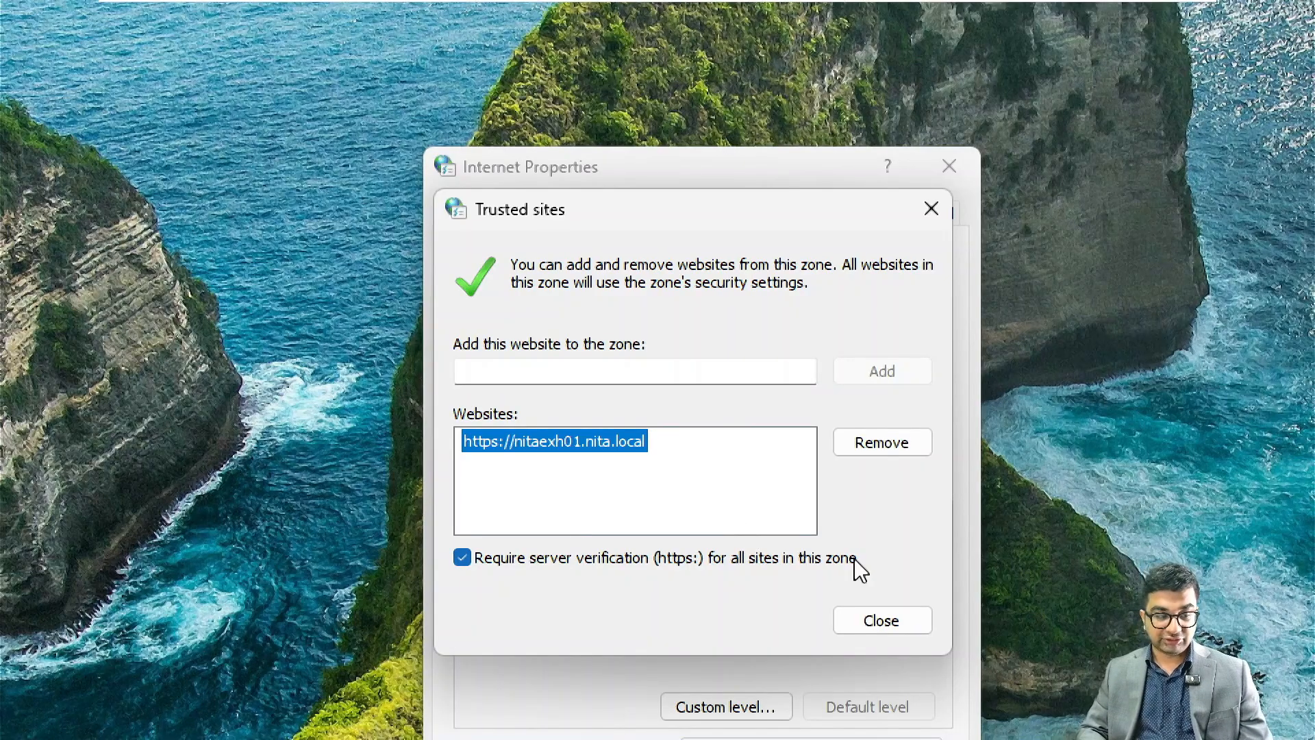
click(892, 619)
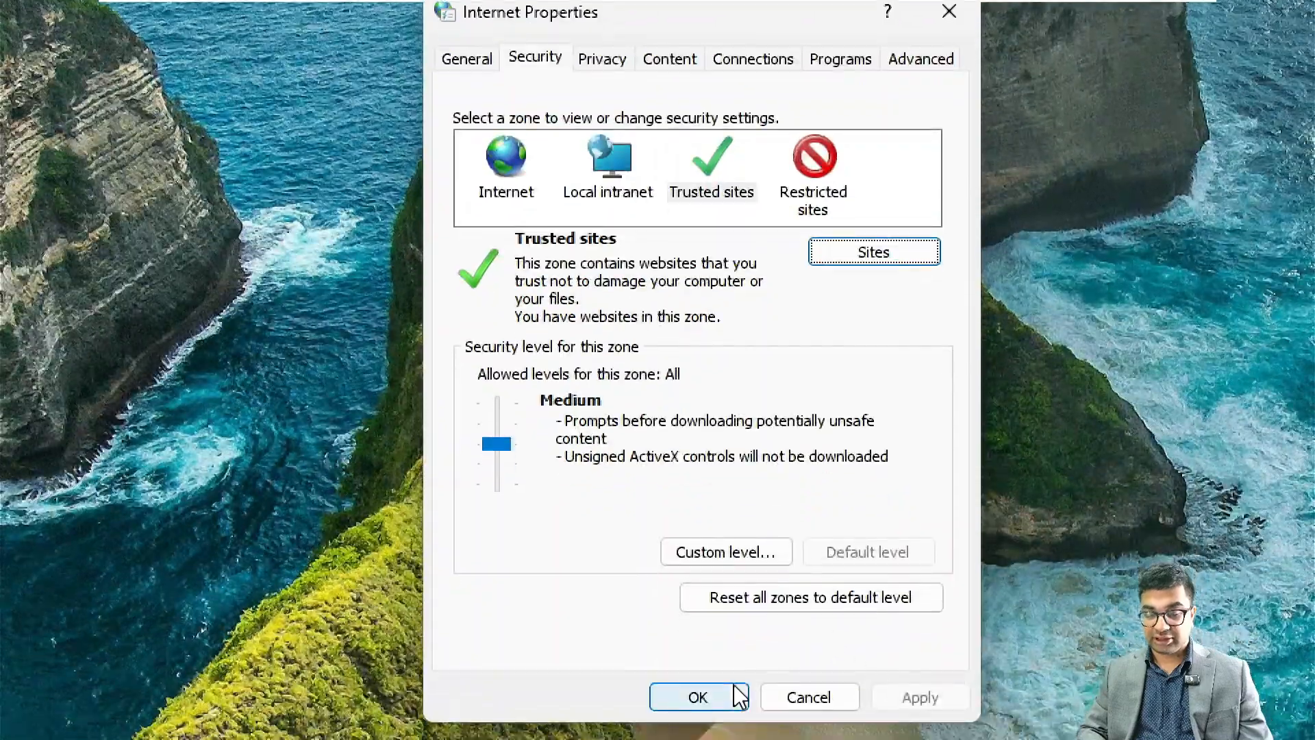
click(734, 700)
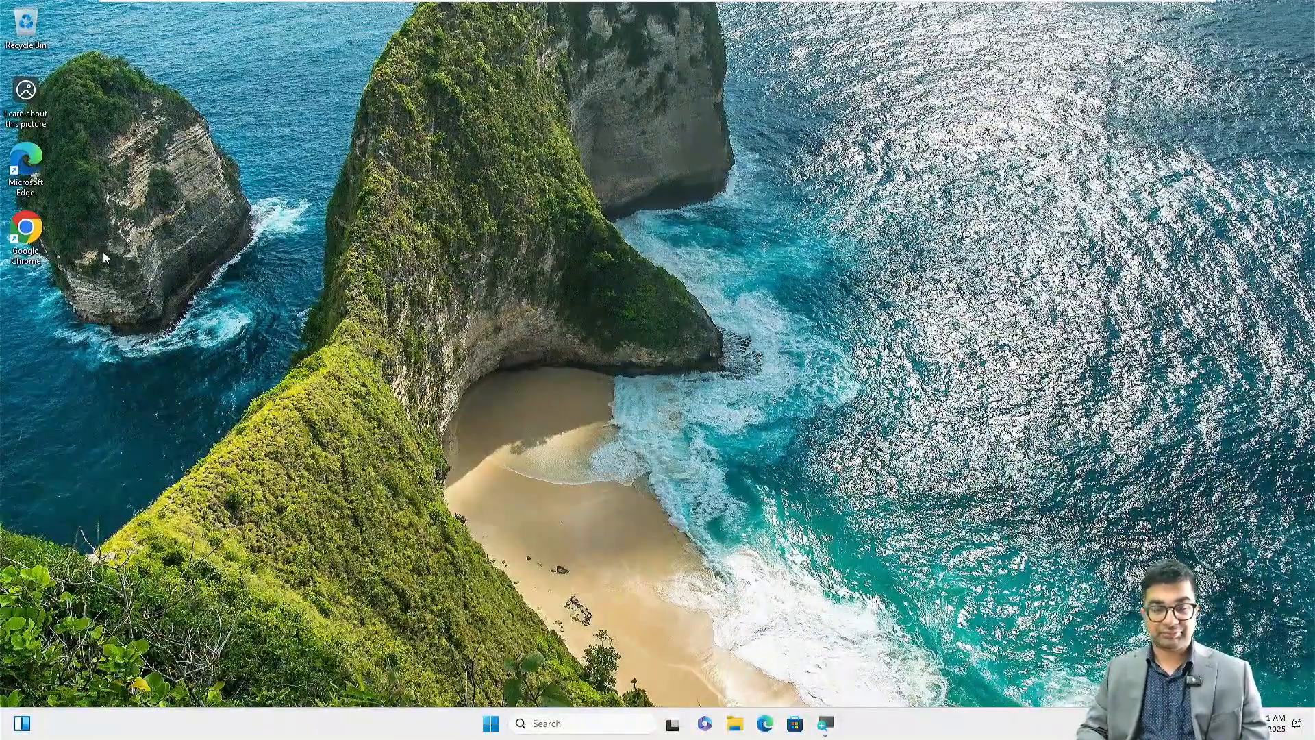
double_click(26, 232)
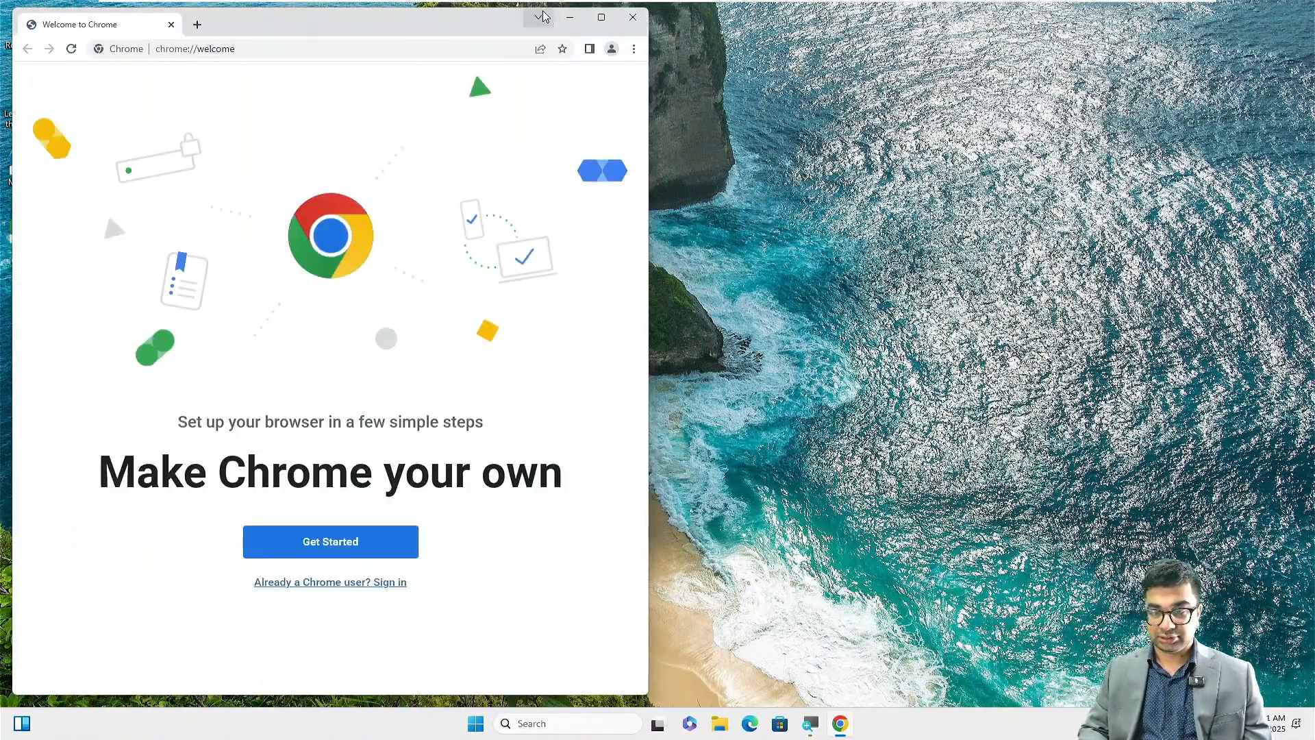
click(602, 17)
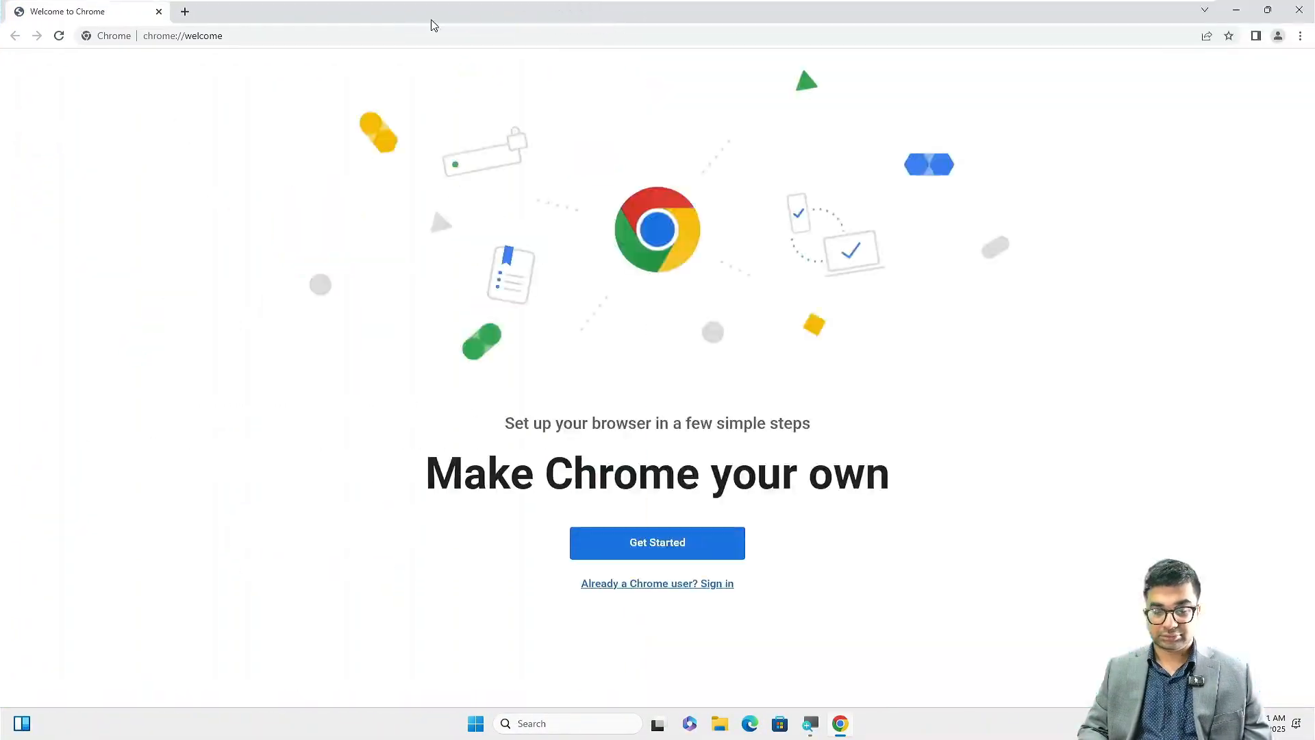
click(184, 12)
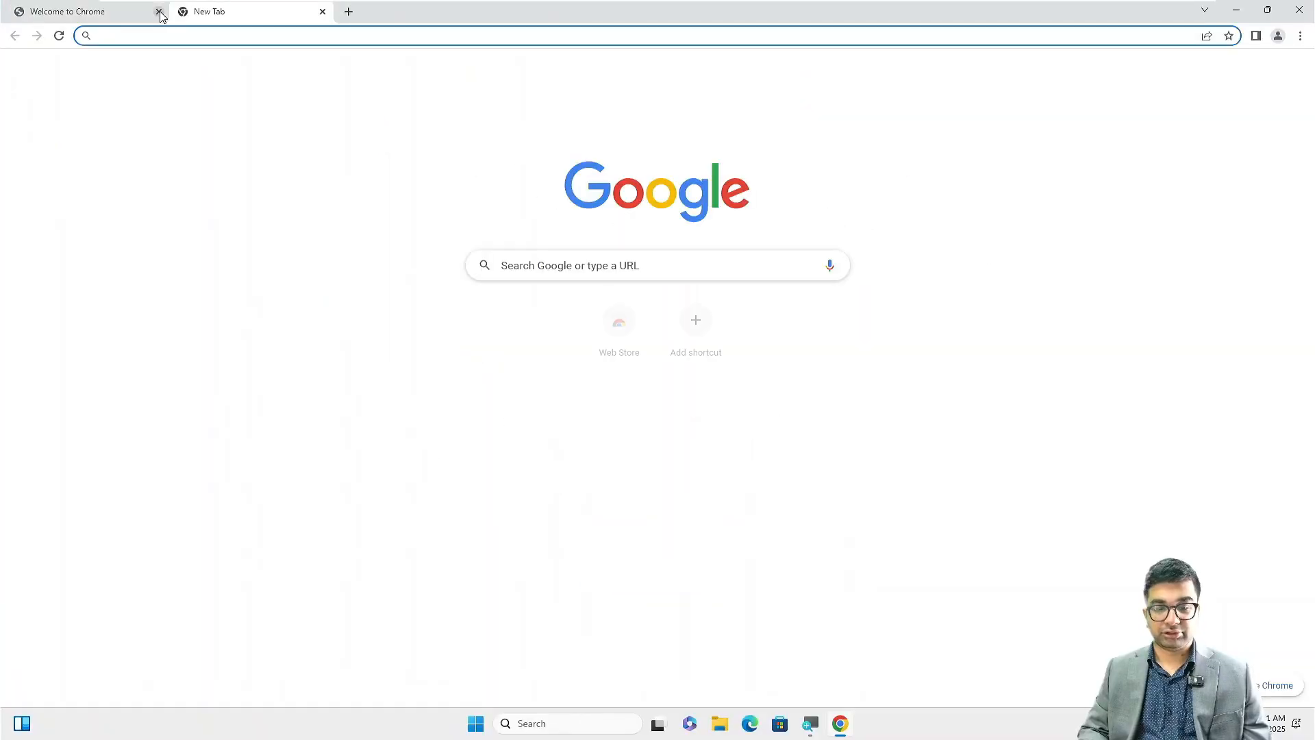
click(159, 12)
text(ht)
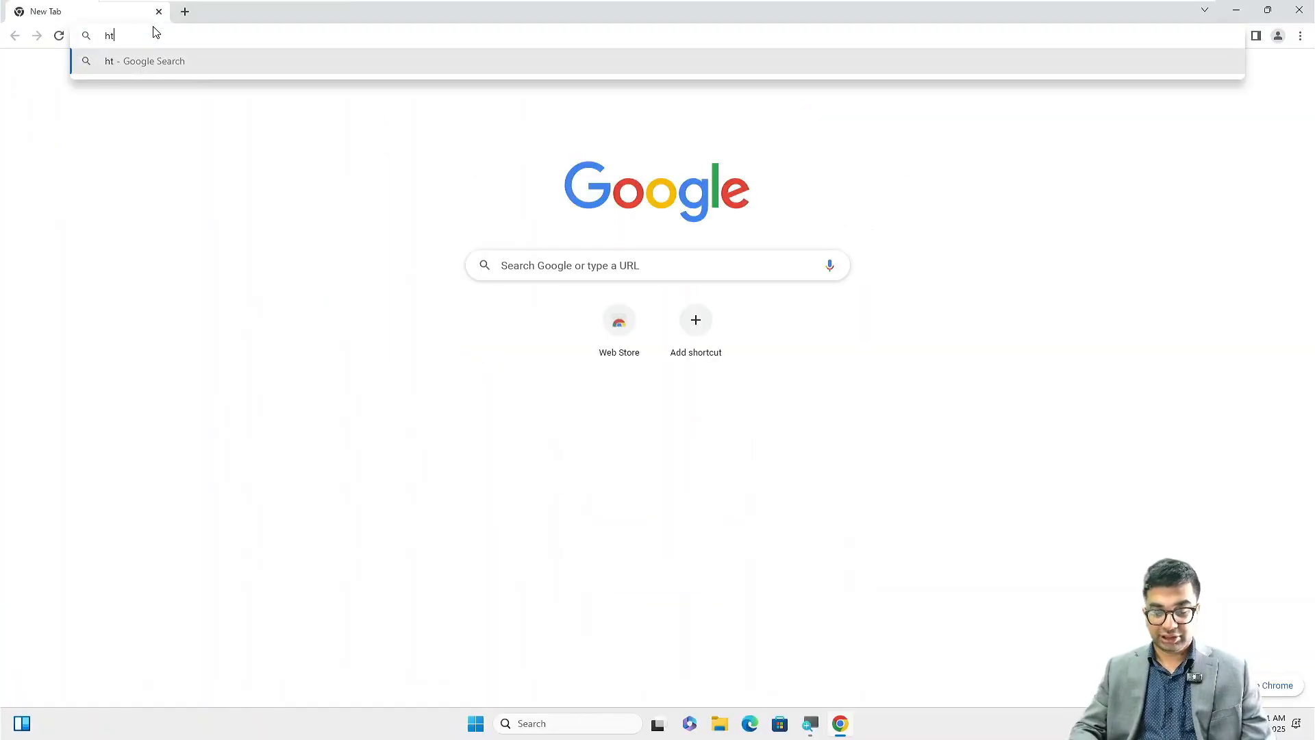
text(tps://)
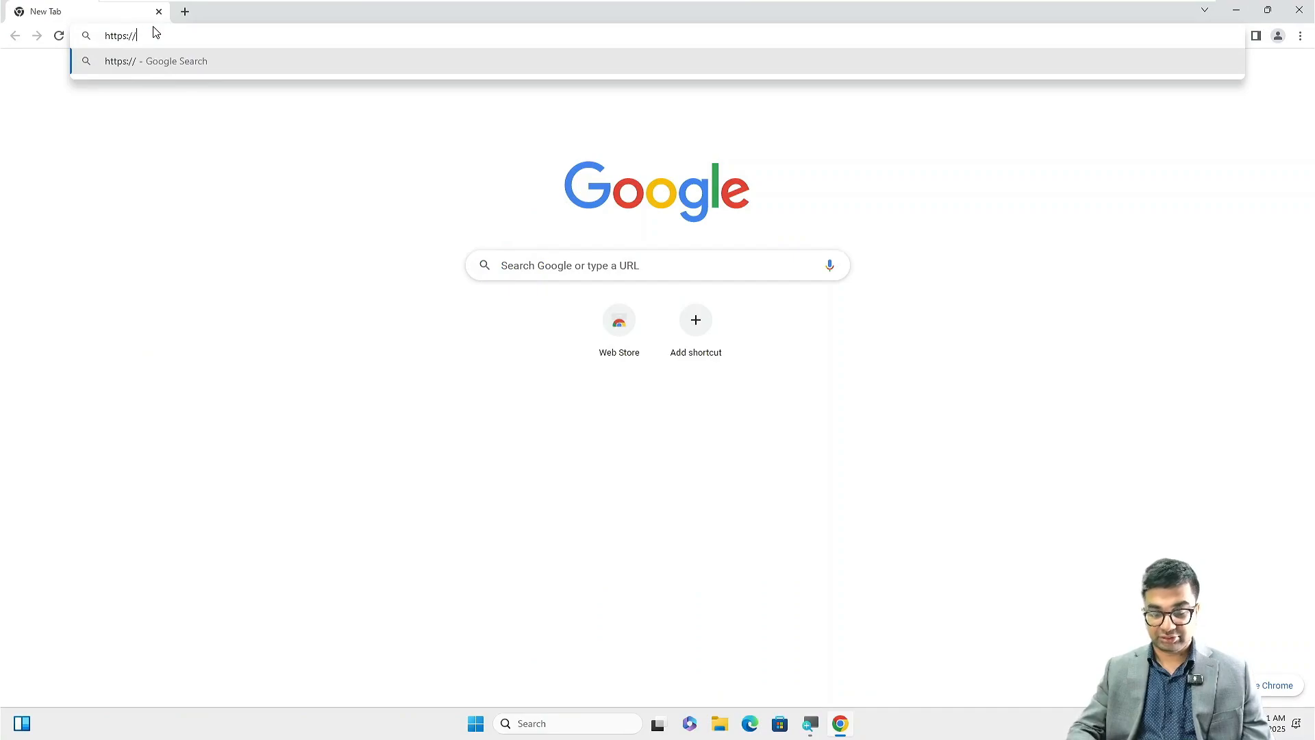
text(nitaexc)
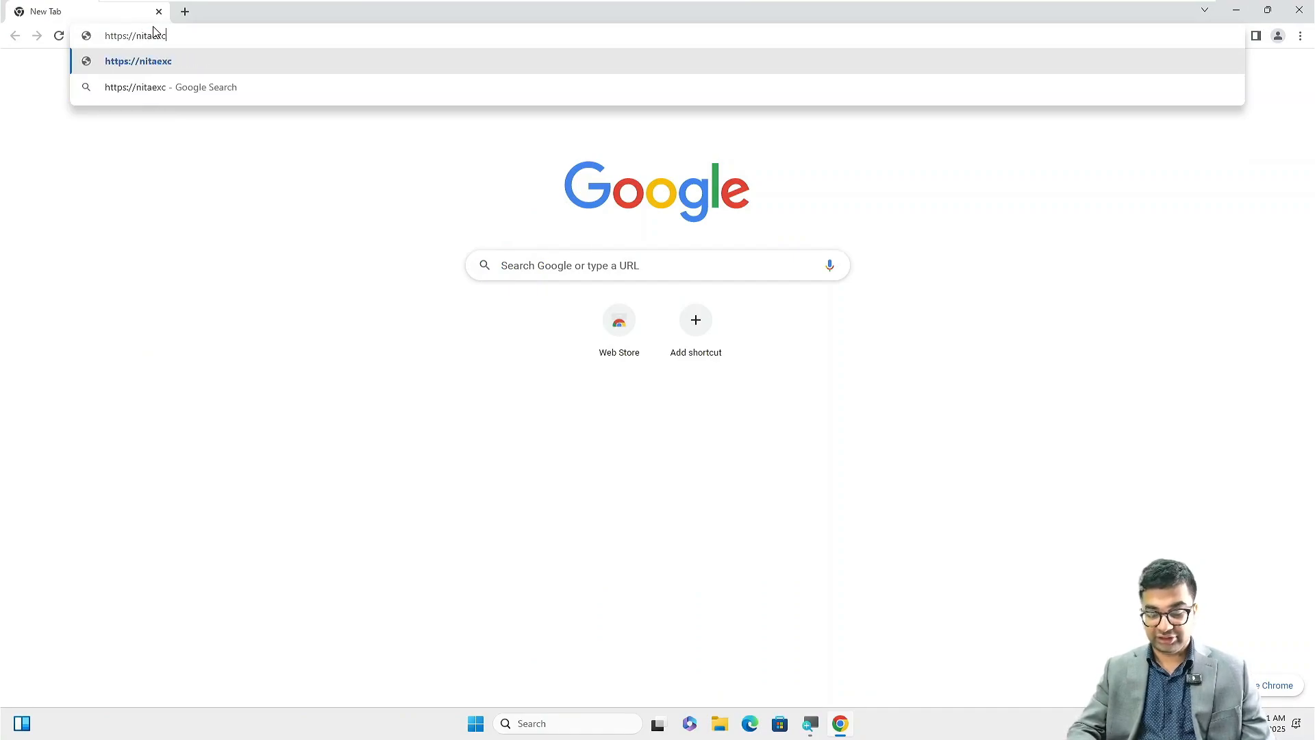
text(h01.nita.)
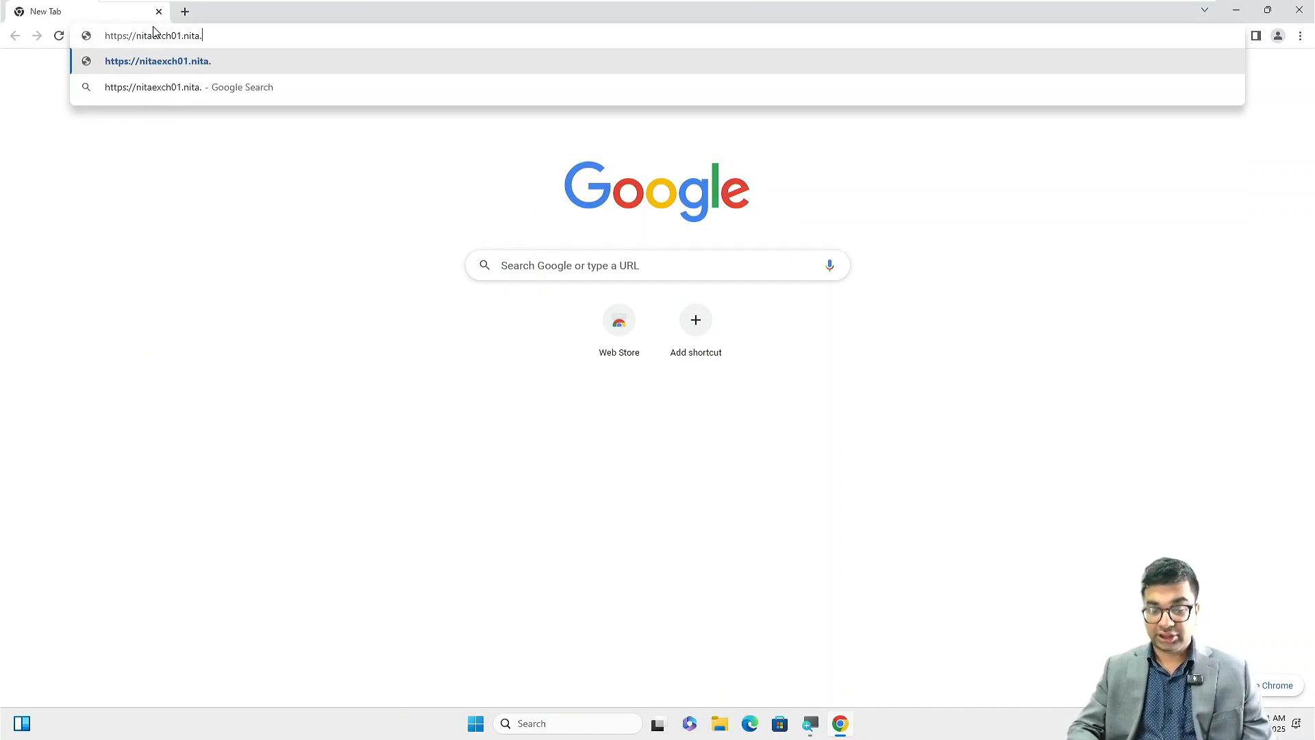
text(local/owa/)
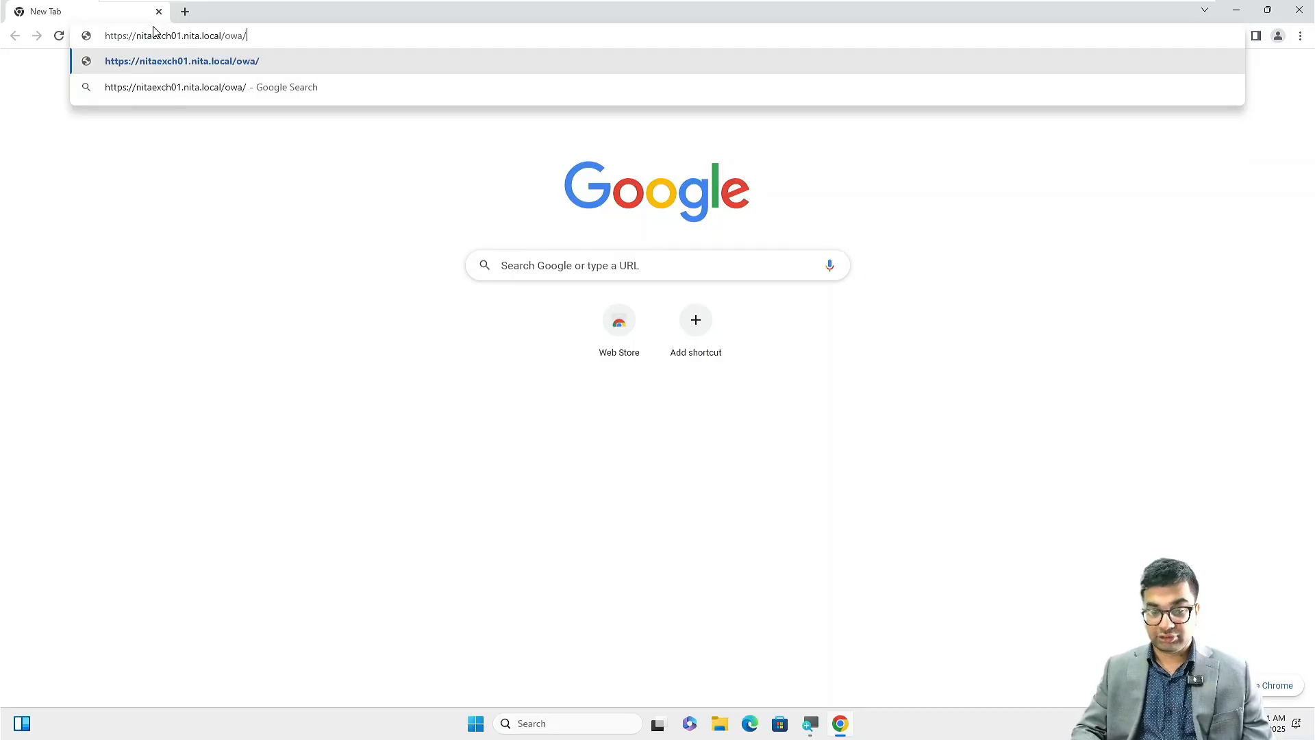
key(Return)
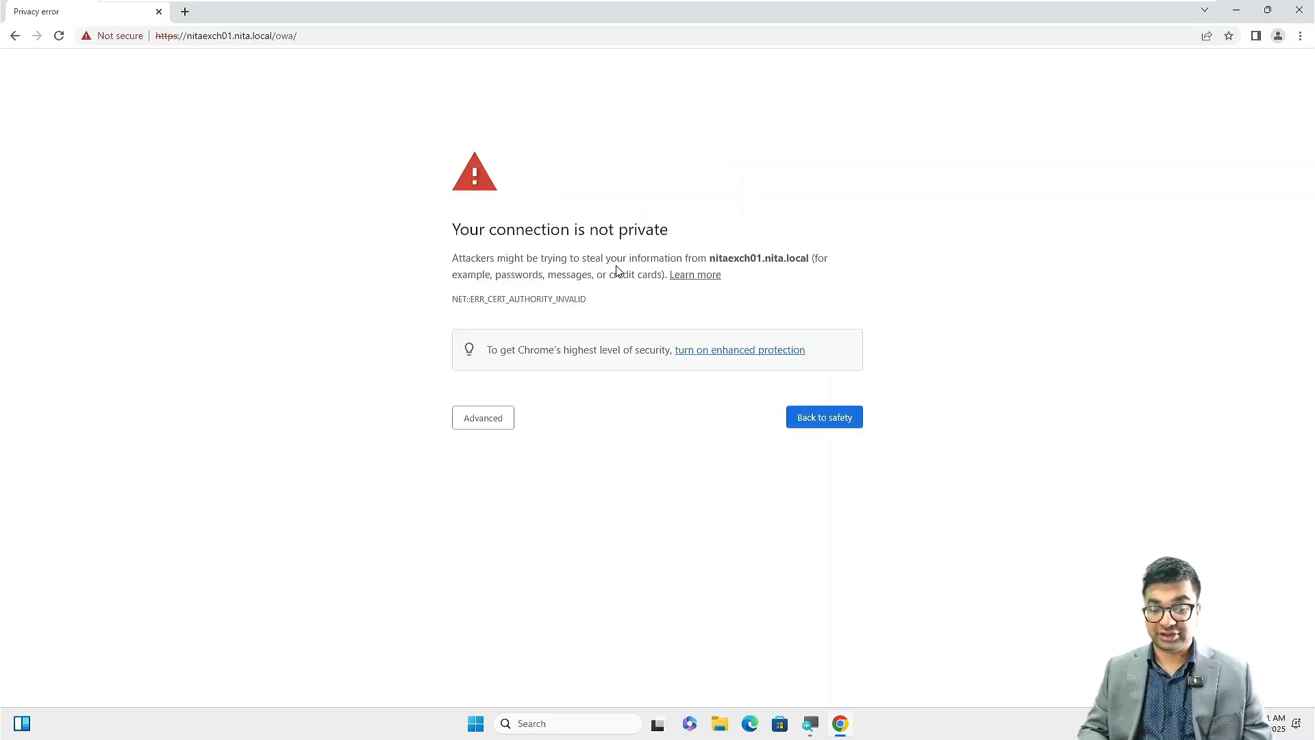
click(506, 415)
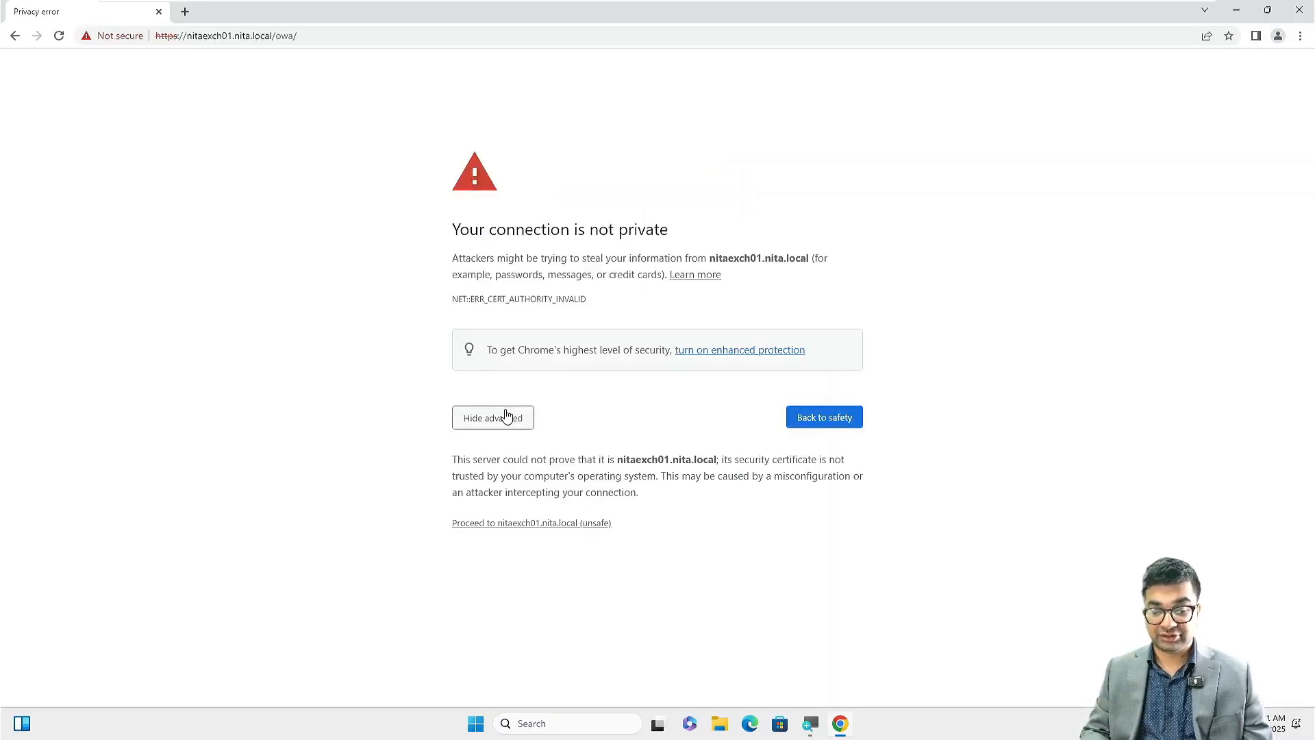
click(512, 525)
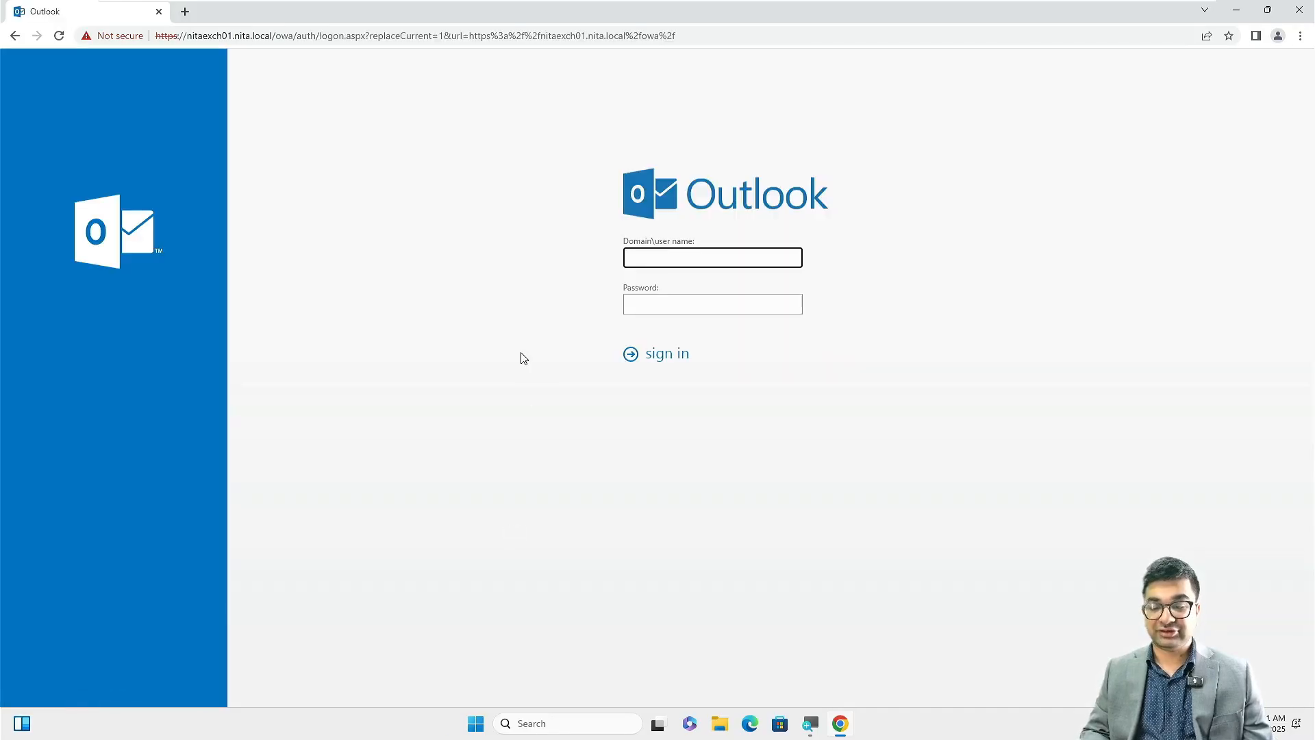
Zoom the sign-in page to 110% and sign in with the domain user name and password.
key(ctrl+plus)
key(ctrl+plus)
key(ctrl+plus)
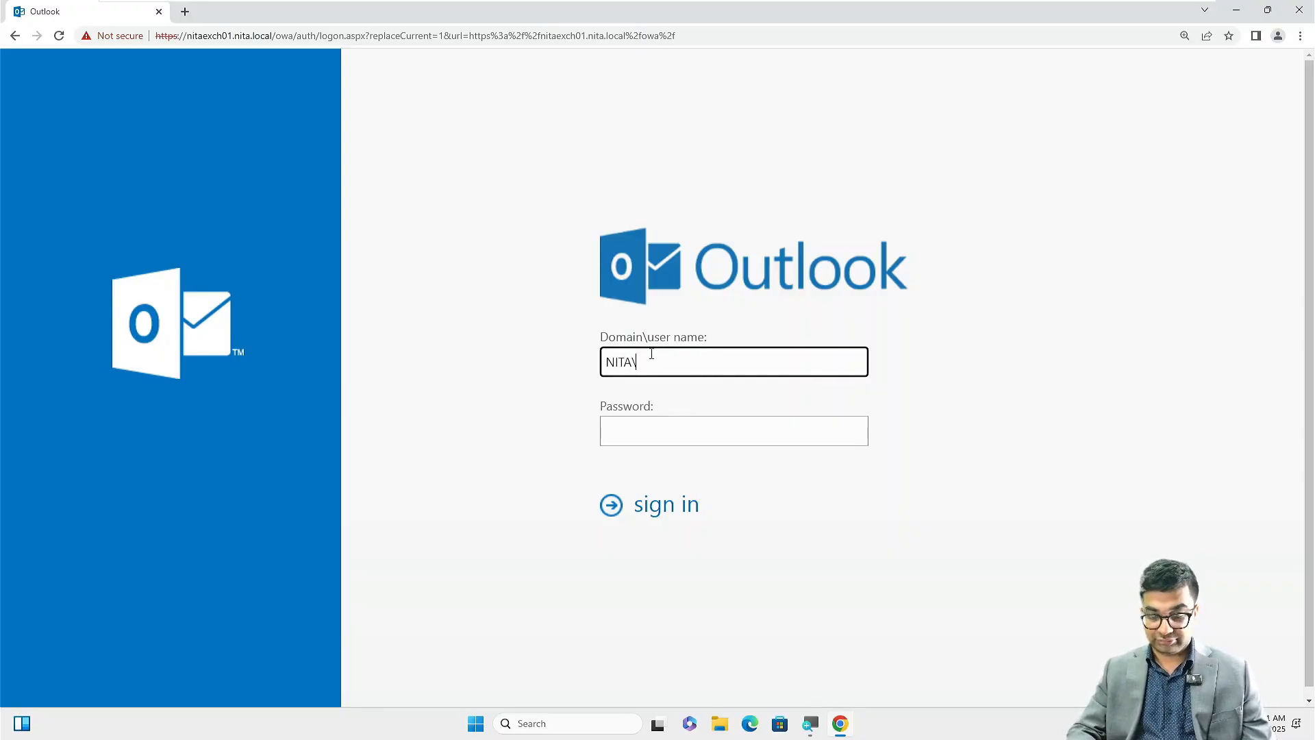
text(r)
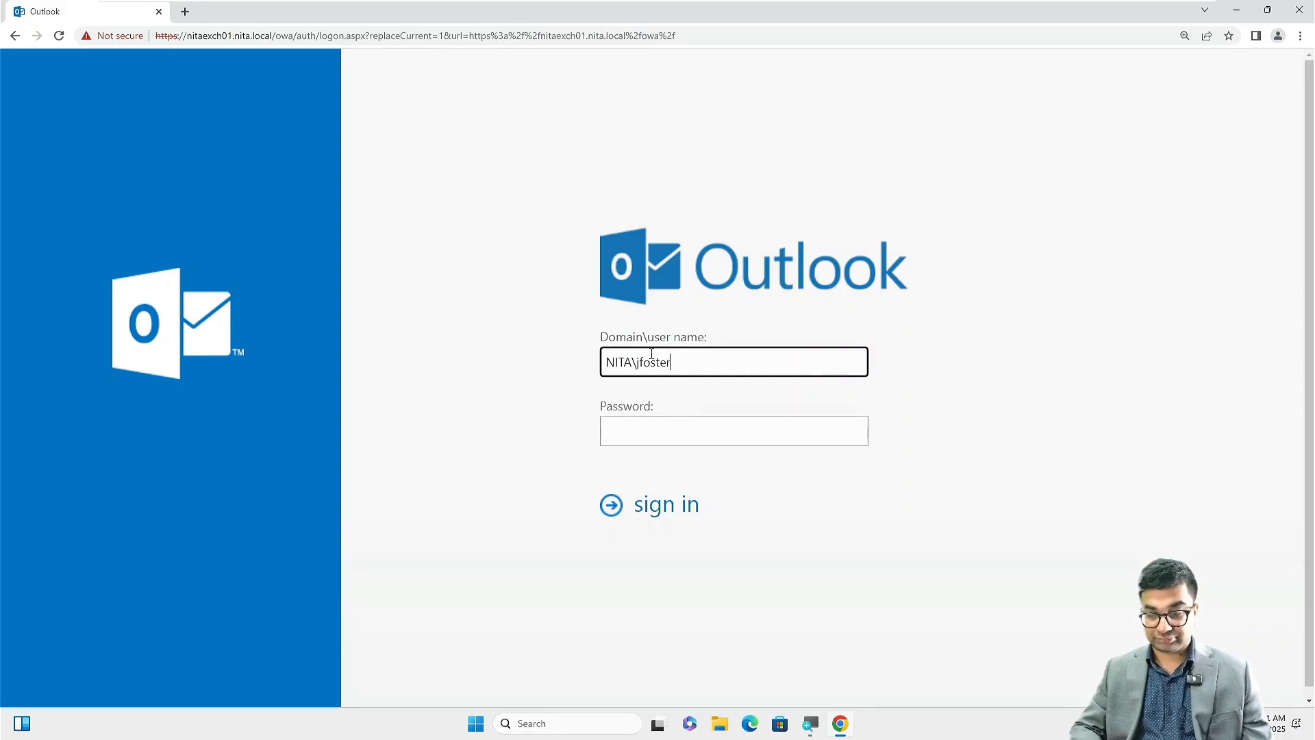
key(Tab)
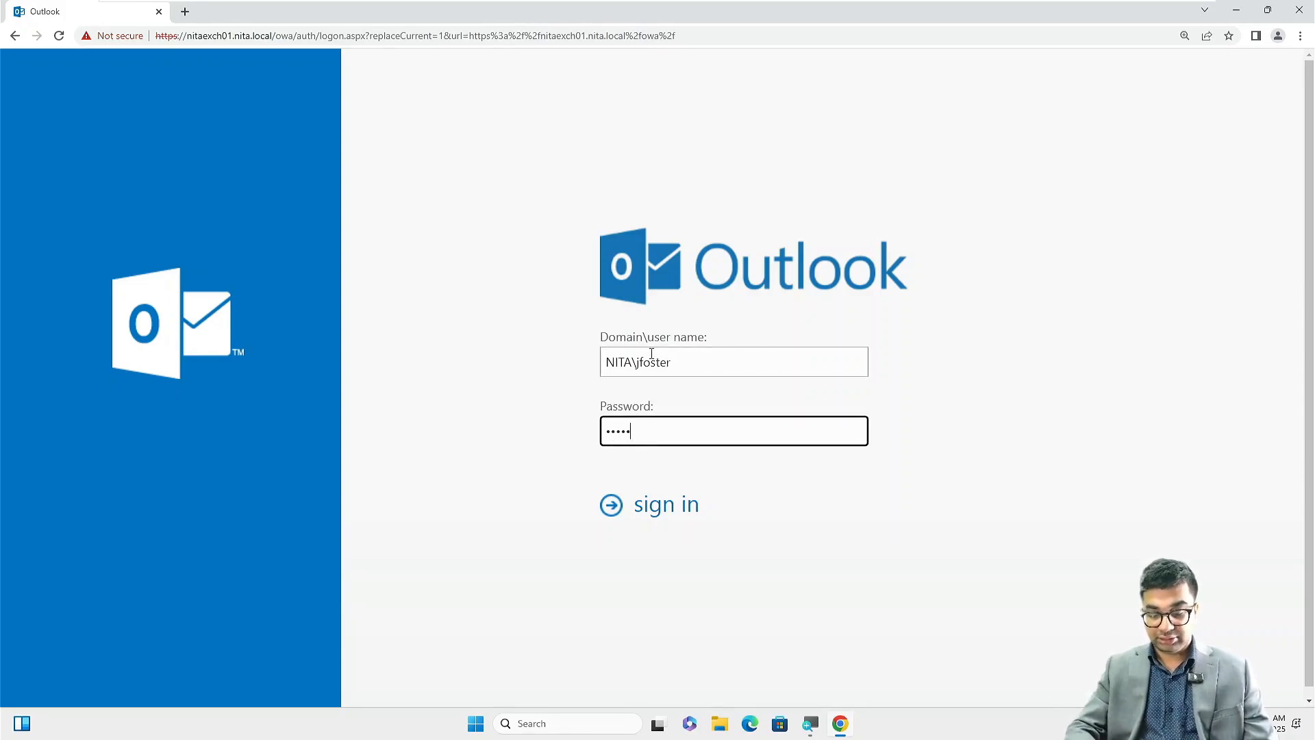
text(••••••••••••)
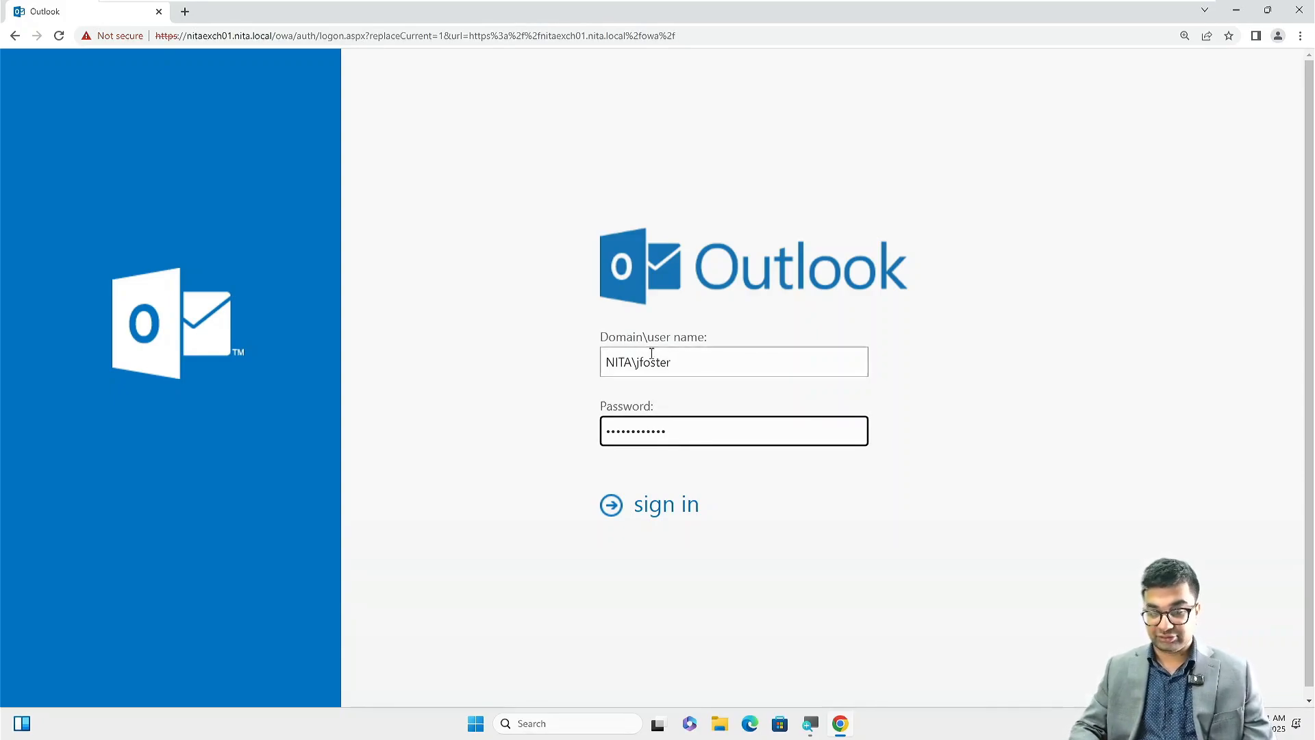
key(Return)
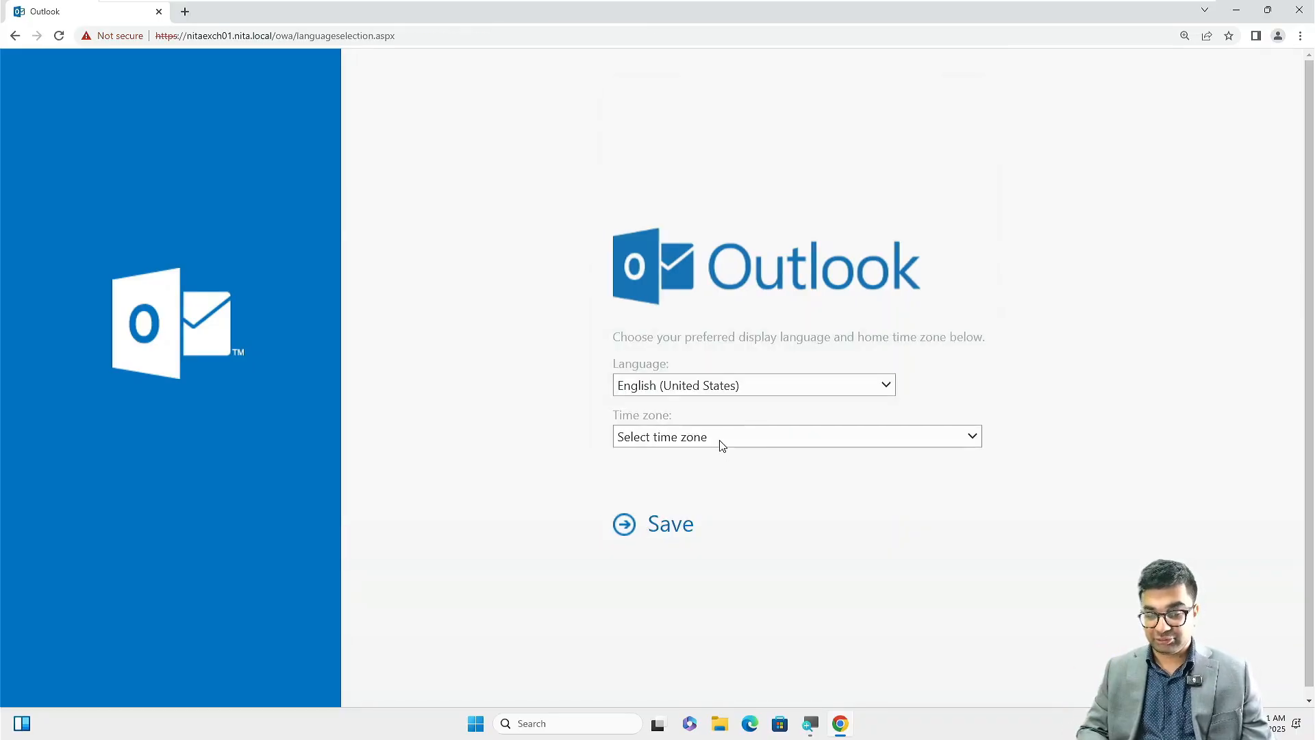
Set the home time zone to (UTC-05:00) Eastern Time (US & Canada) and save.
click(721, 444)
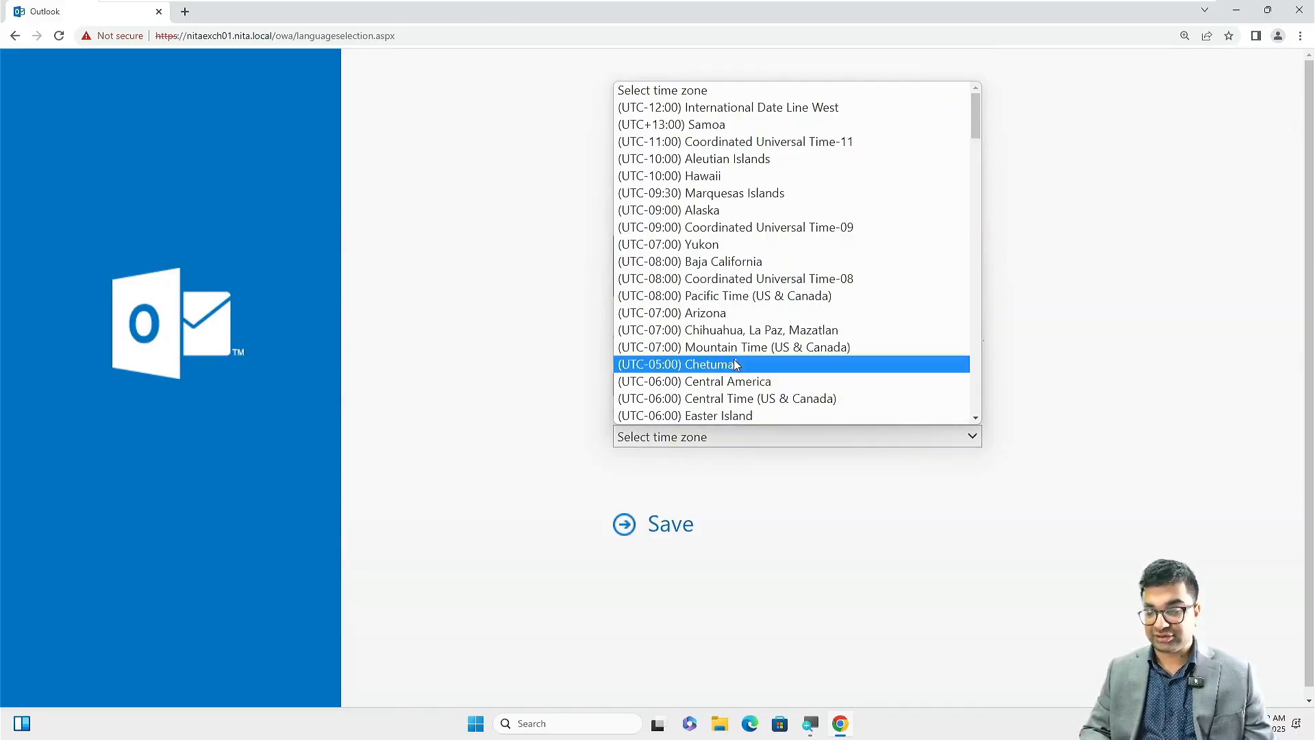
scroll(739, 367, down, 2)
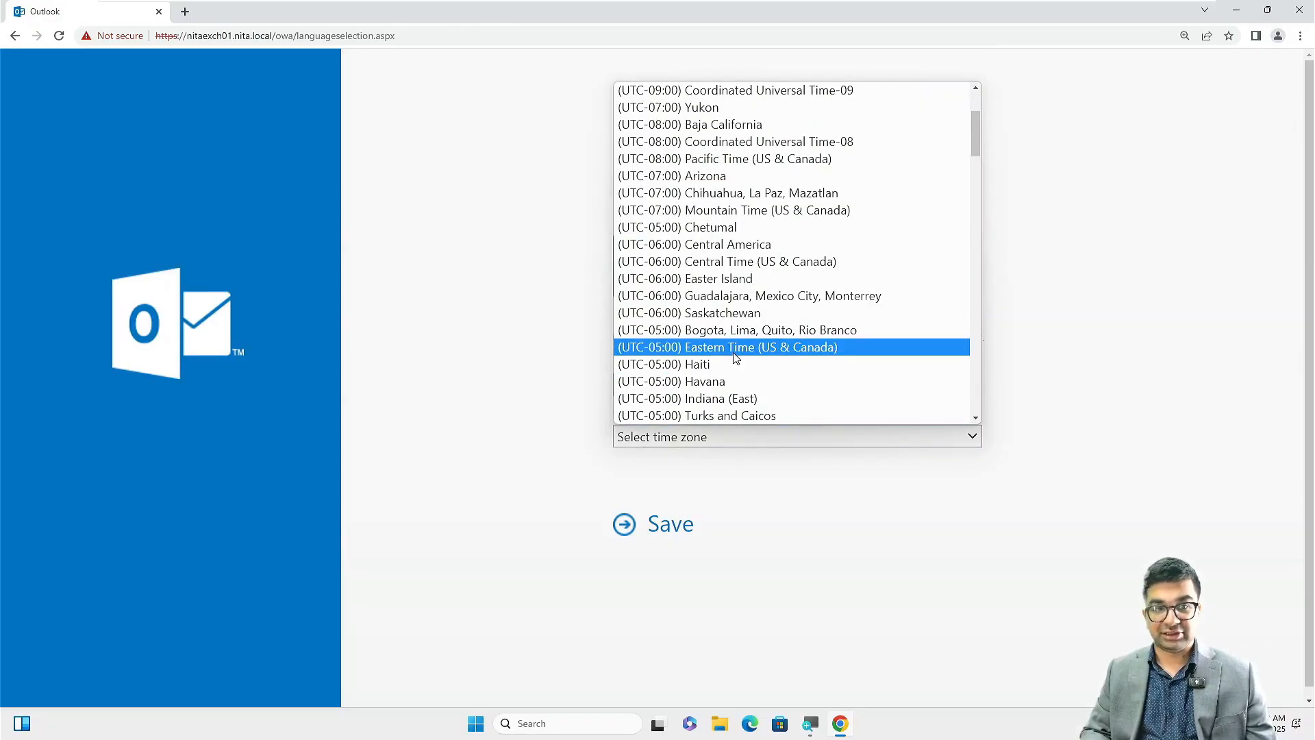
click(734, 350)
click(625, 524)
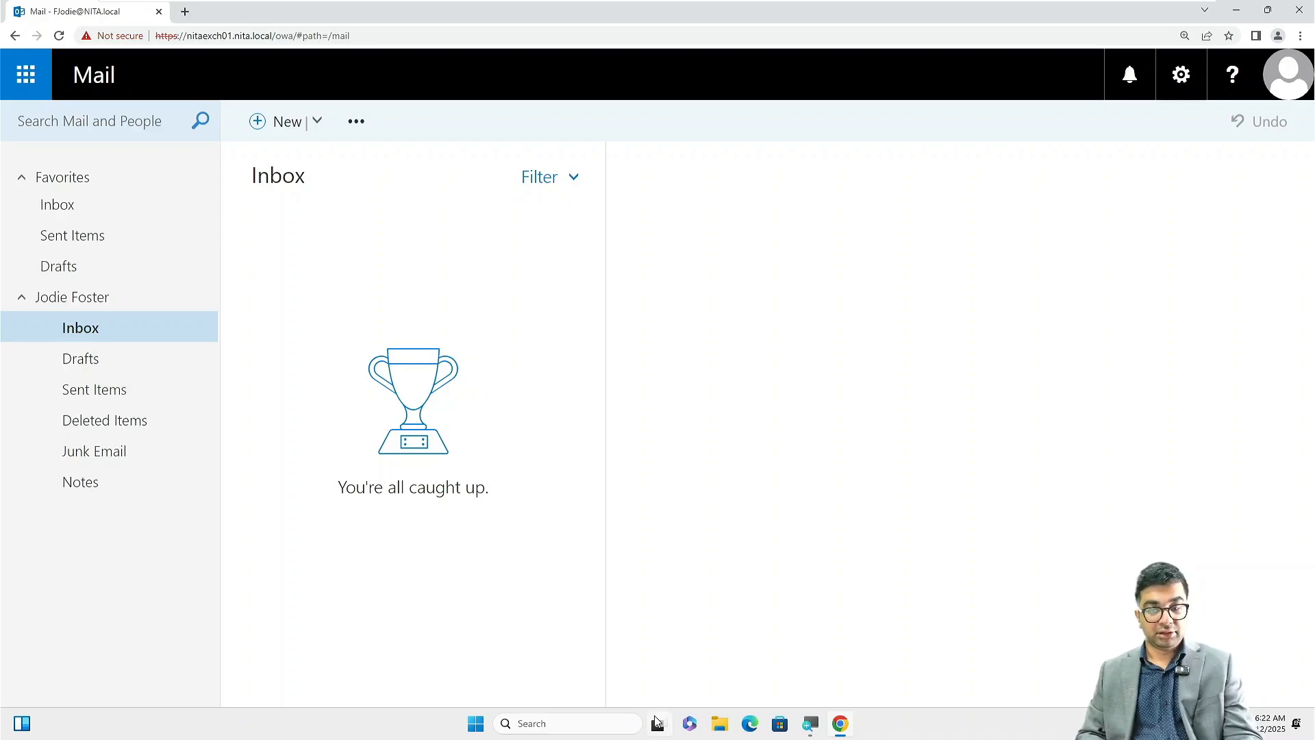
Send a colleague an email with subject 'This is a first email' and body 'This is a test email'.
click(278, 131)
click(940, 355)
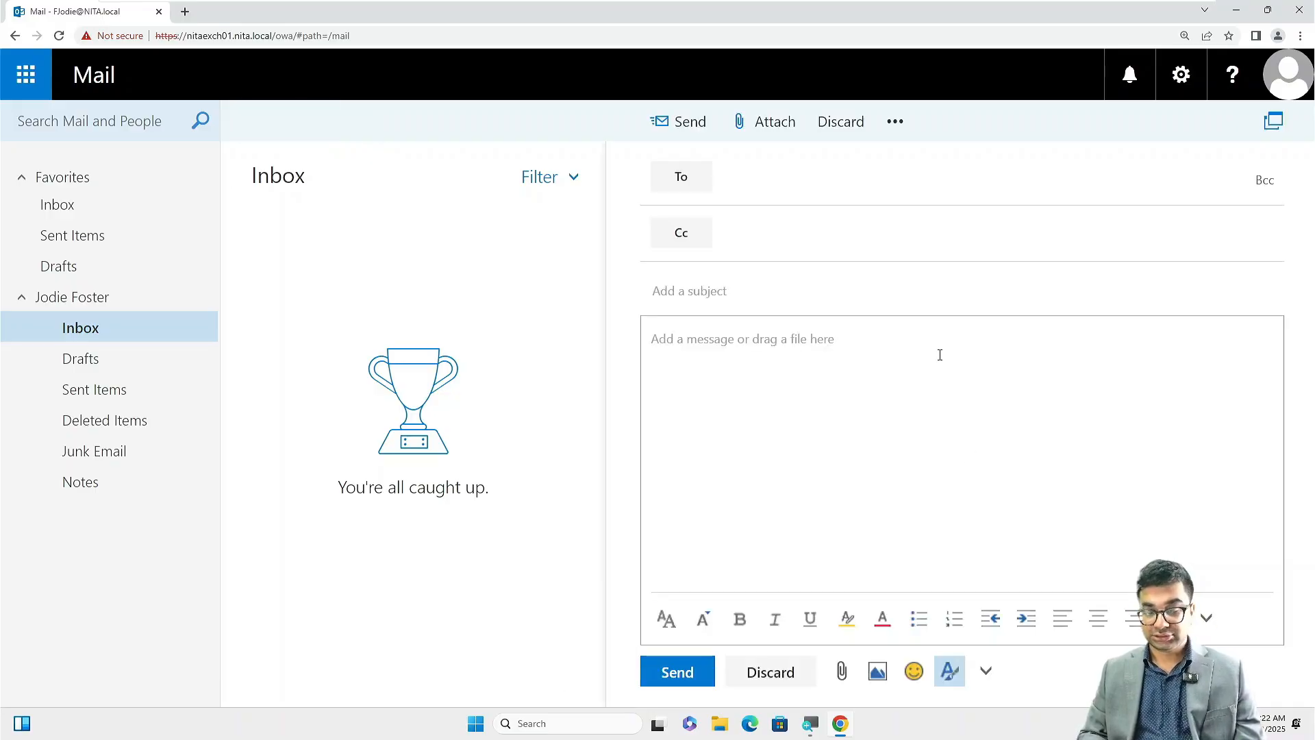
text(Ji)
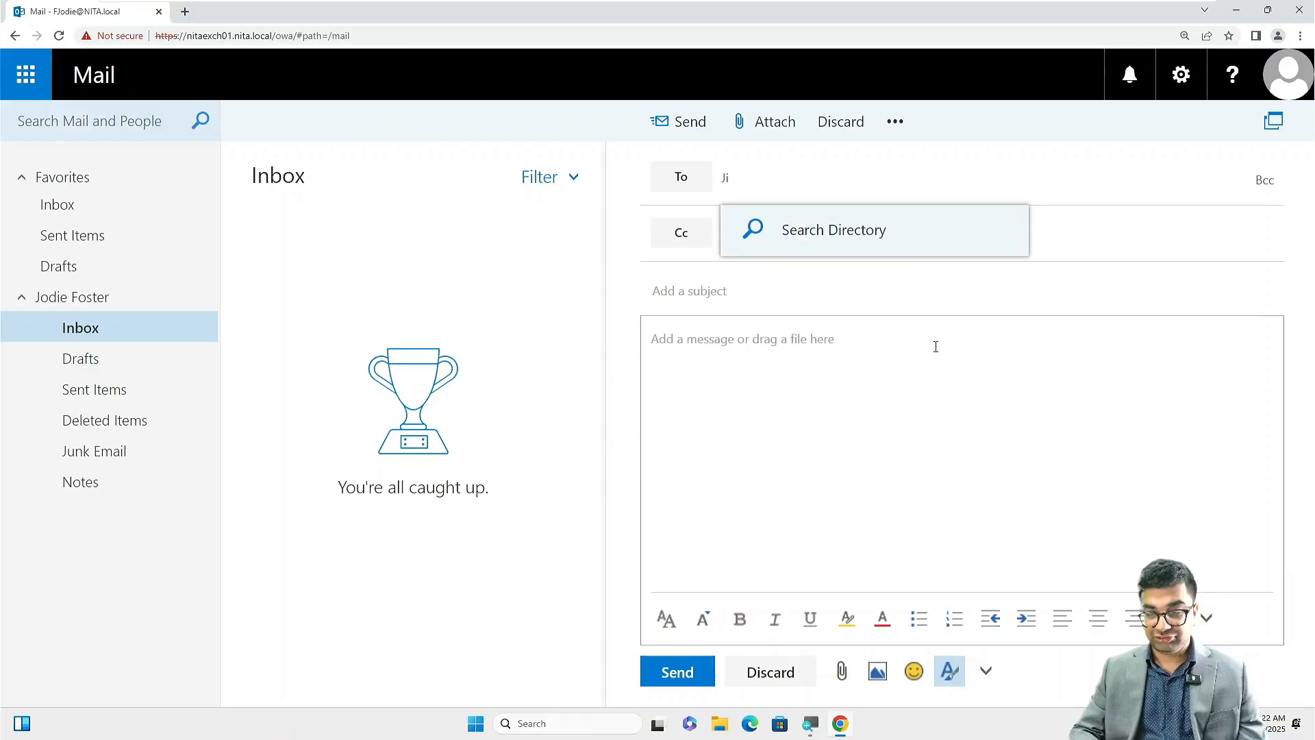
click(874, 253)
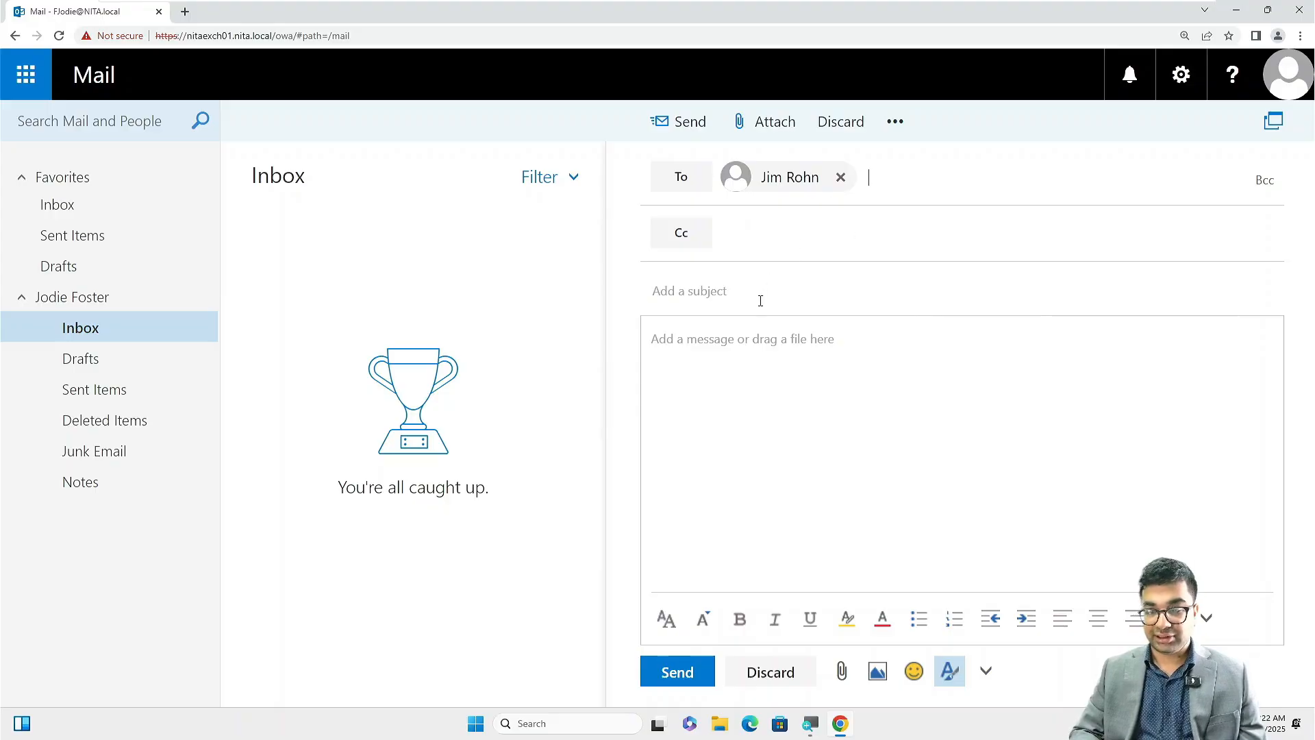
text(This i)
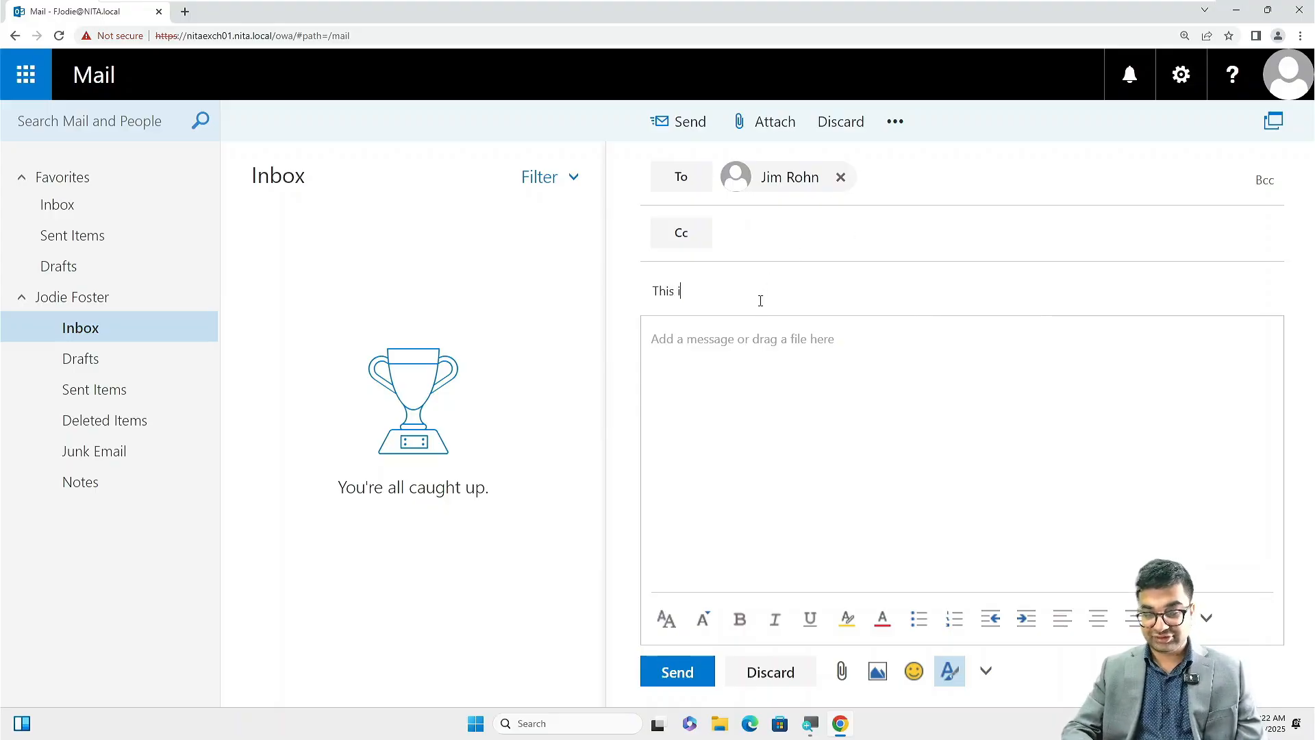
text(s a first e)
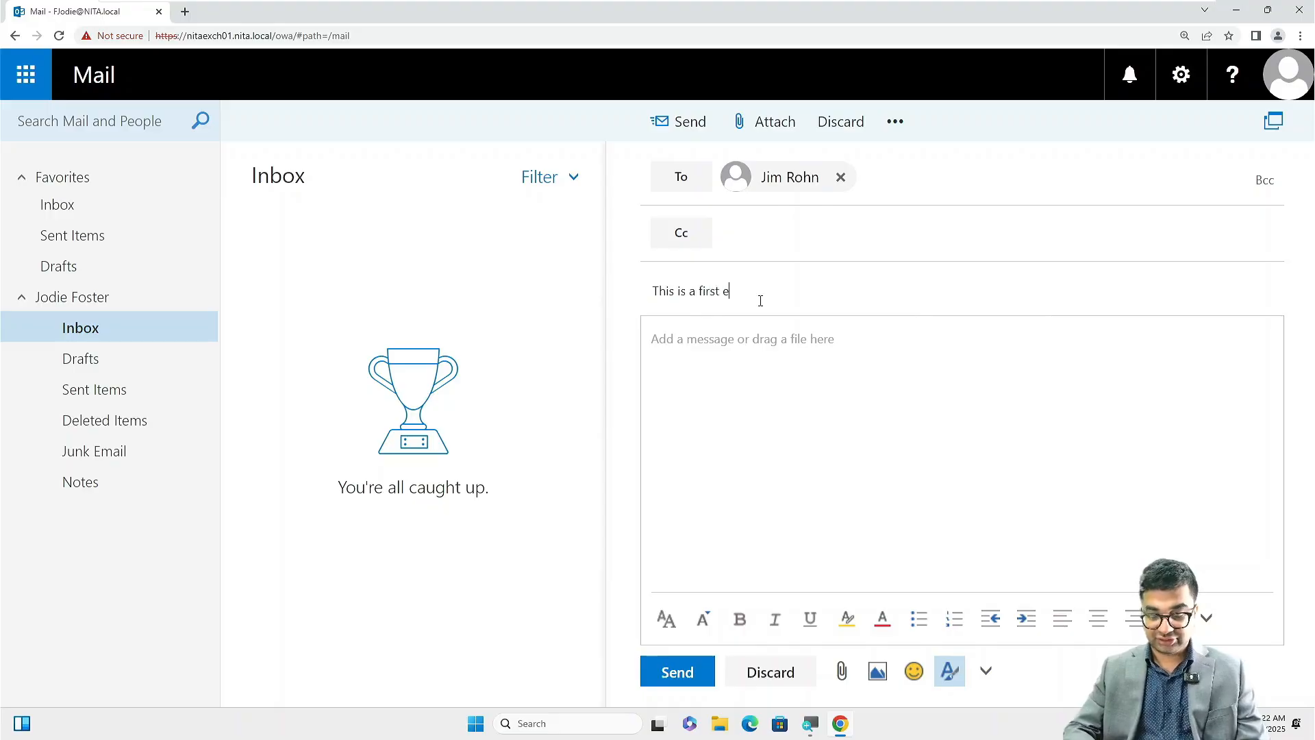
text(mail)
key(Tab)
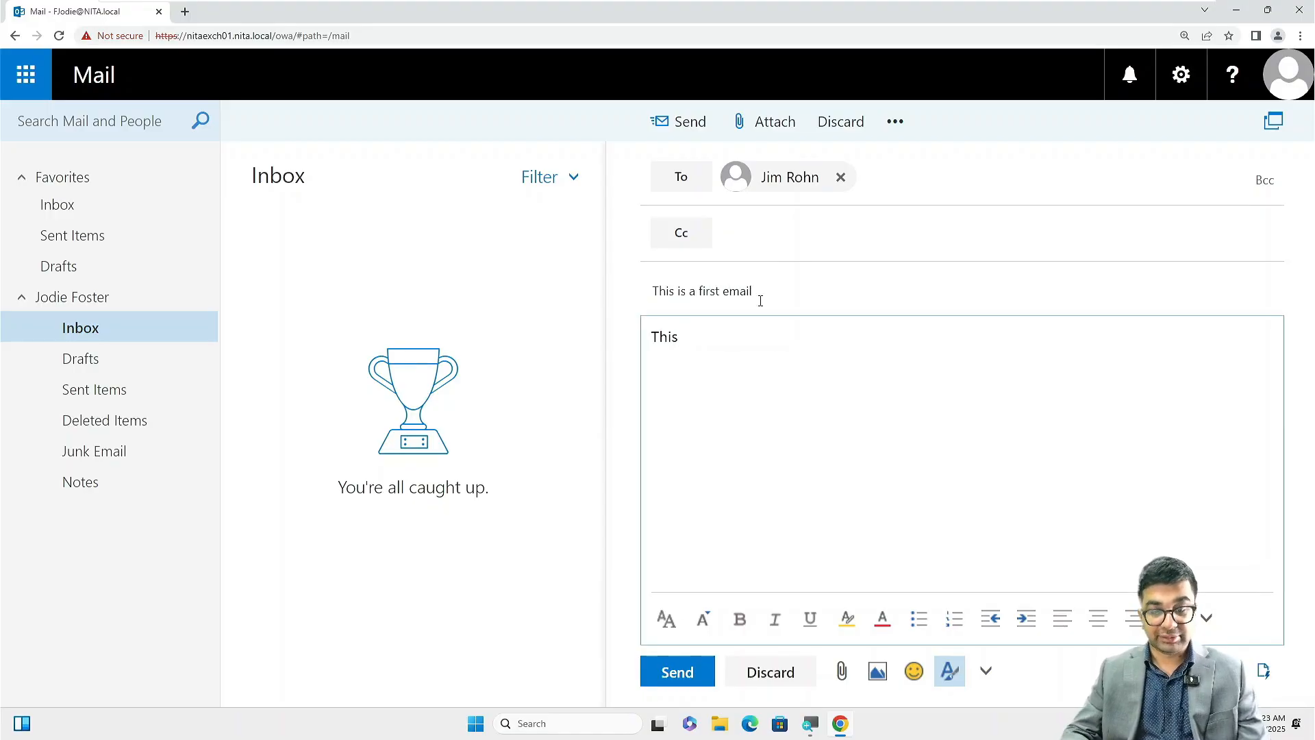
text(This is a tes)
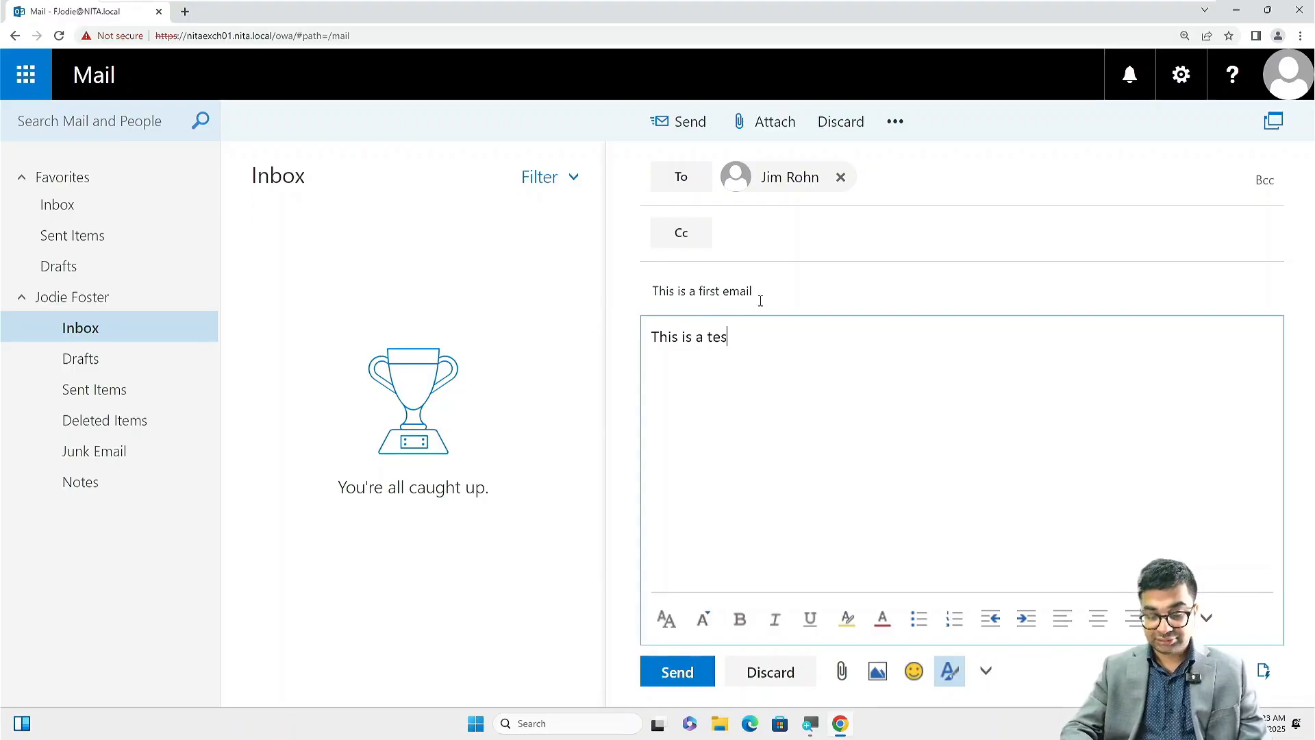
text(t email)
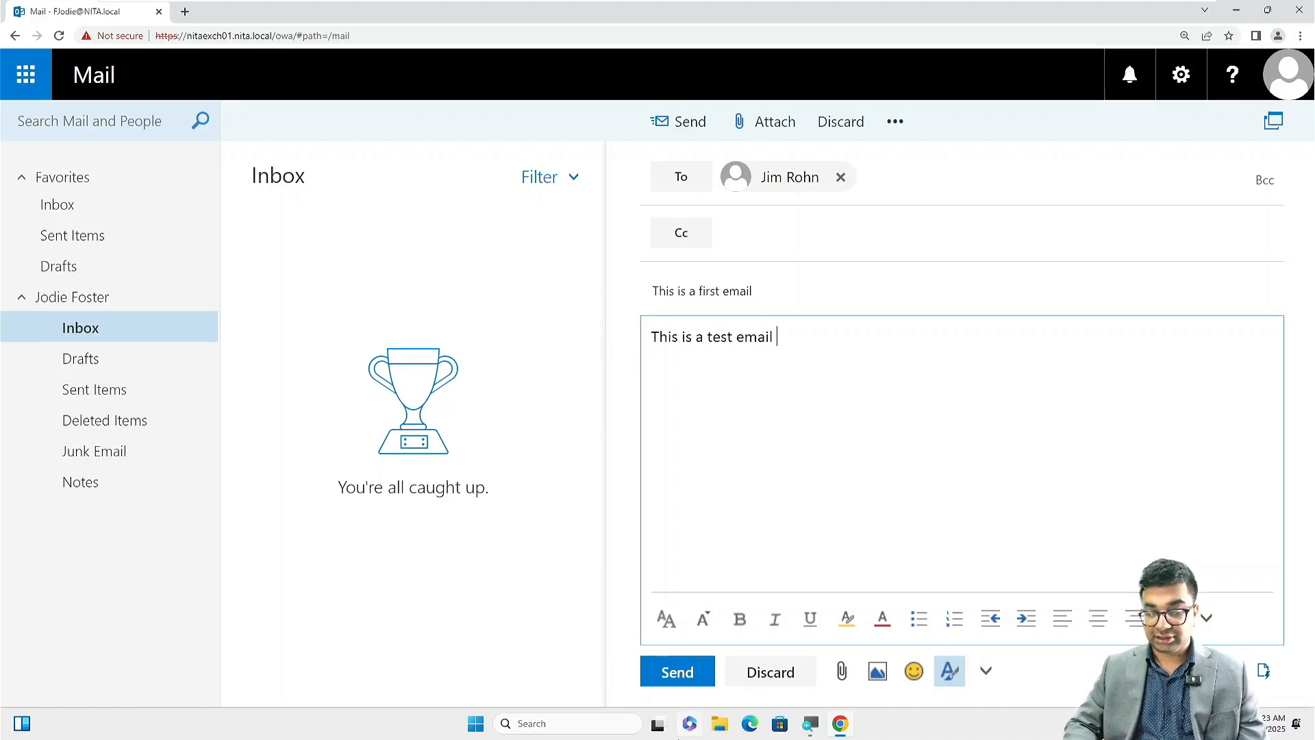
click(672, 678)
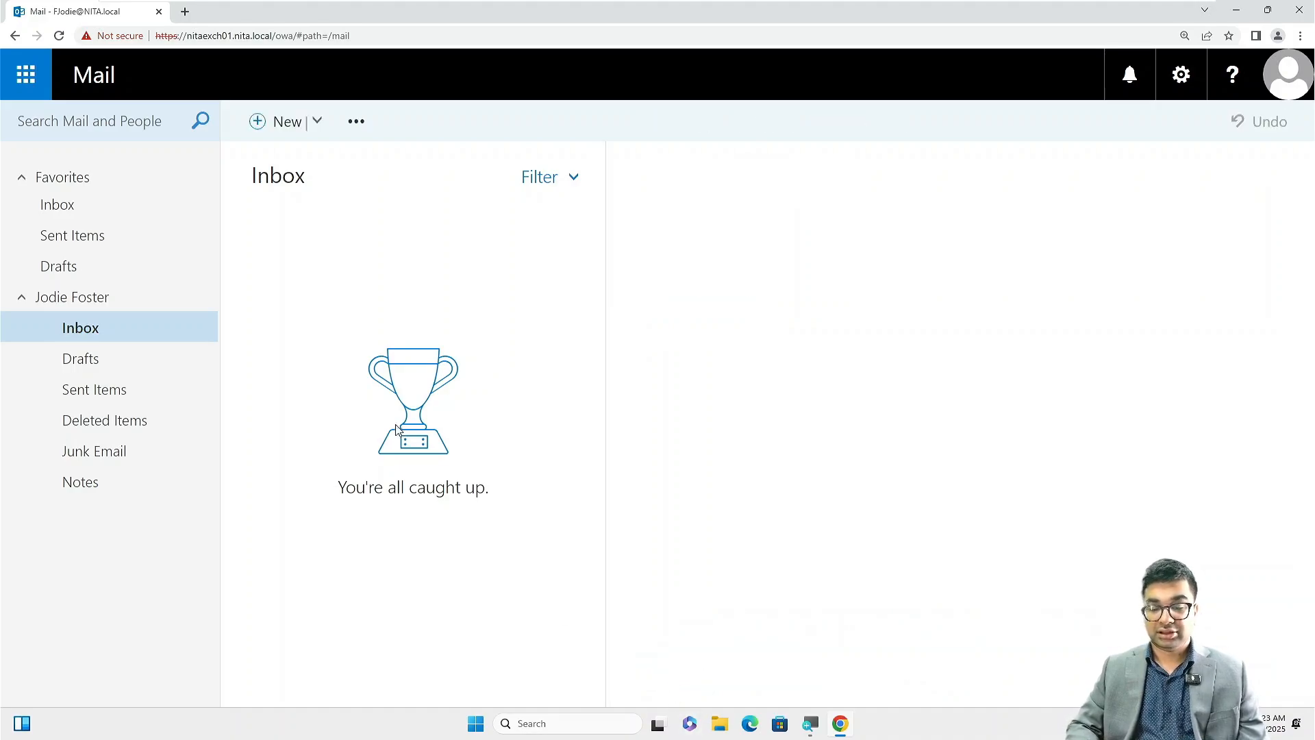
Check the Drafts, Sent Items and Inbox folders to confirm the first email went out.
click(152, 362)
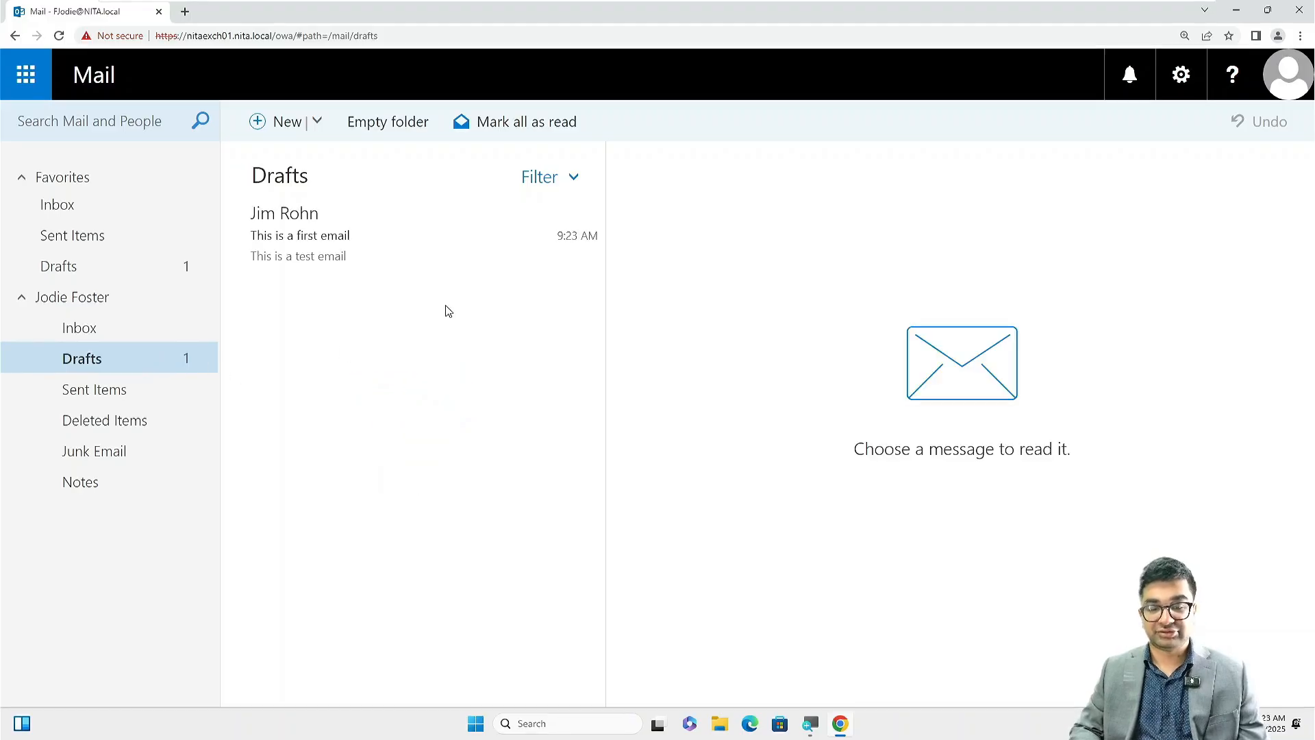
click(85, 397)
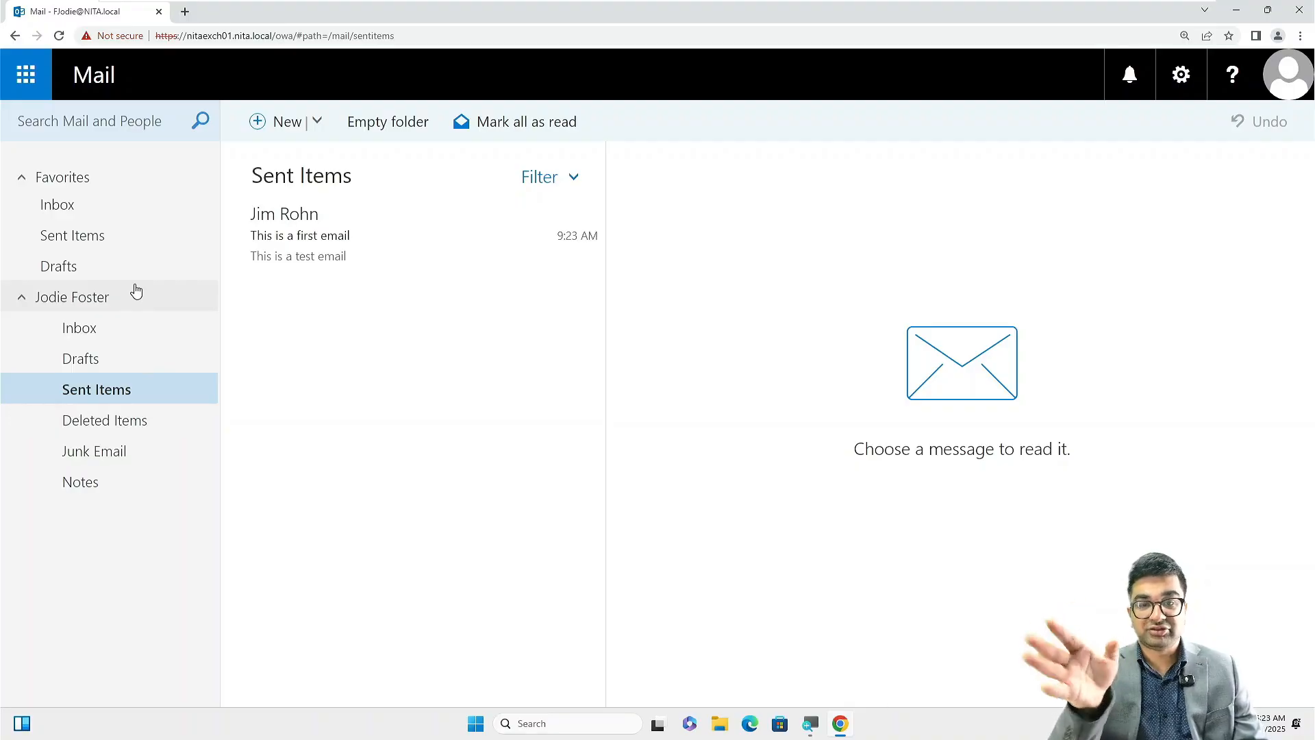
click(117, 327)
click(122, 353)
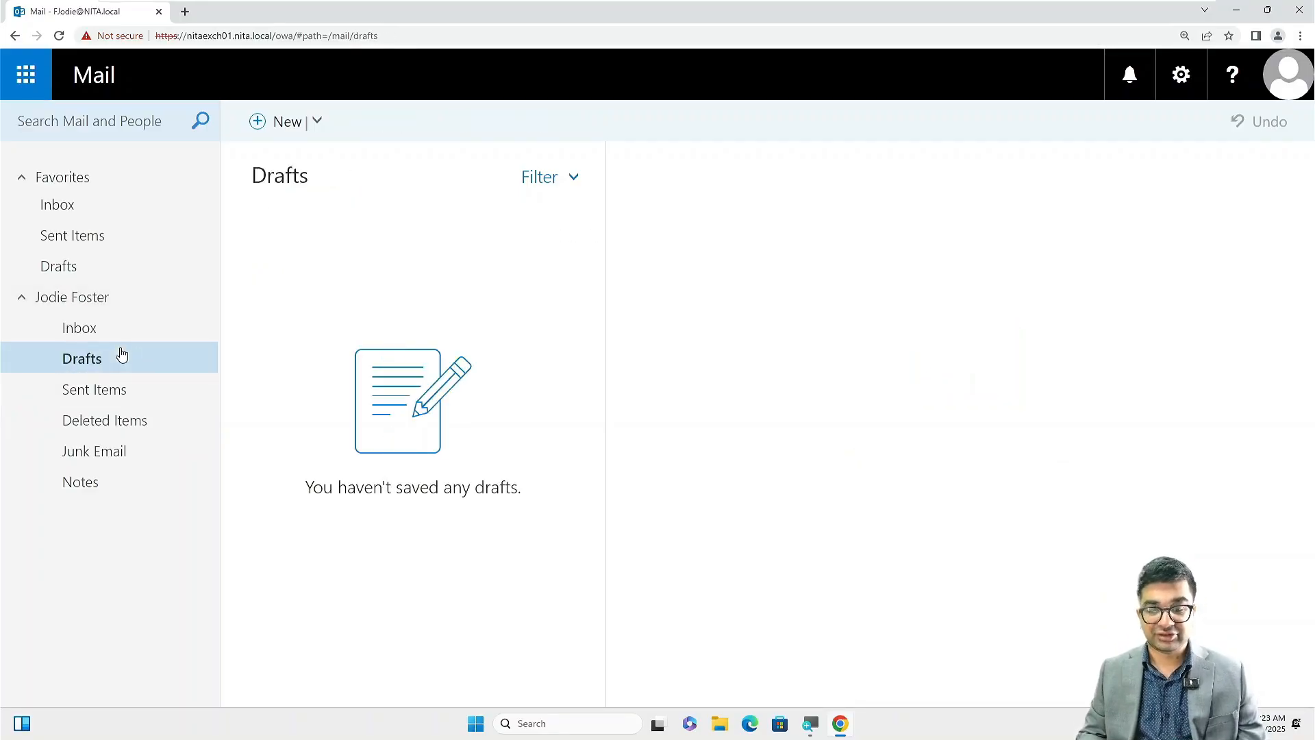
click(113, 340)
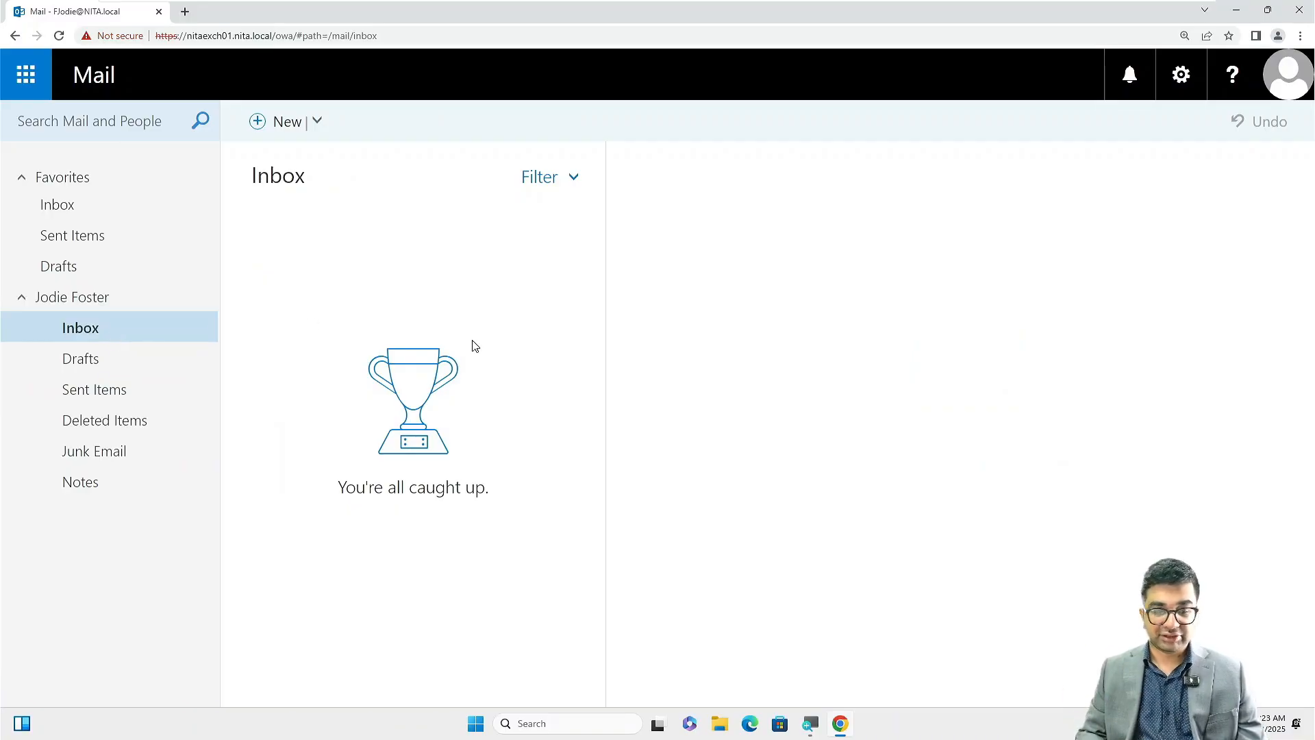
click(1275, 94)
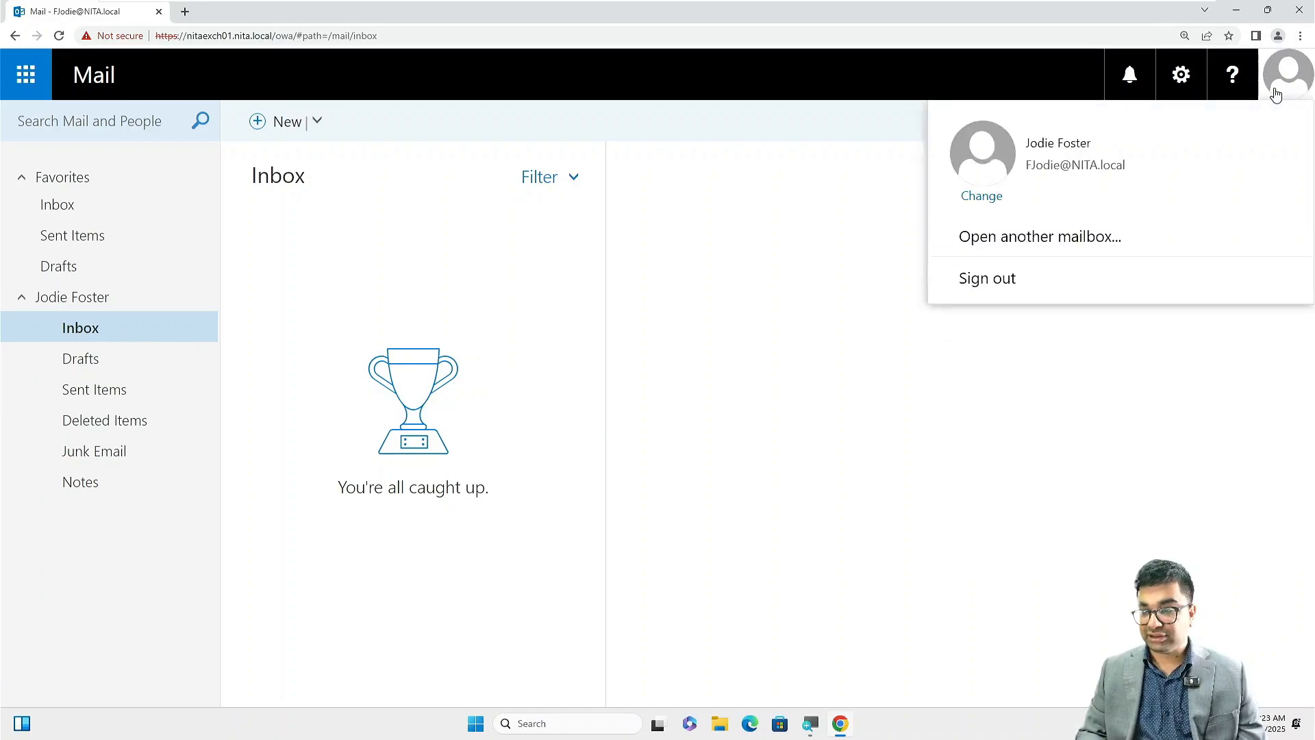
Sign out and sign back in with the second domain user's name and password.
click(971, 278)
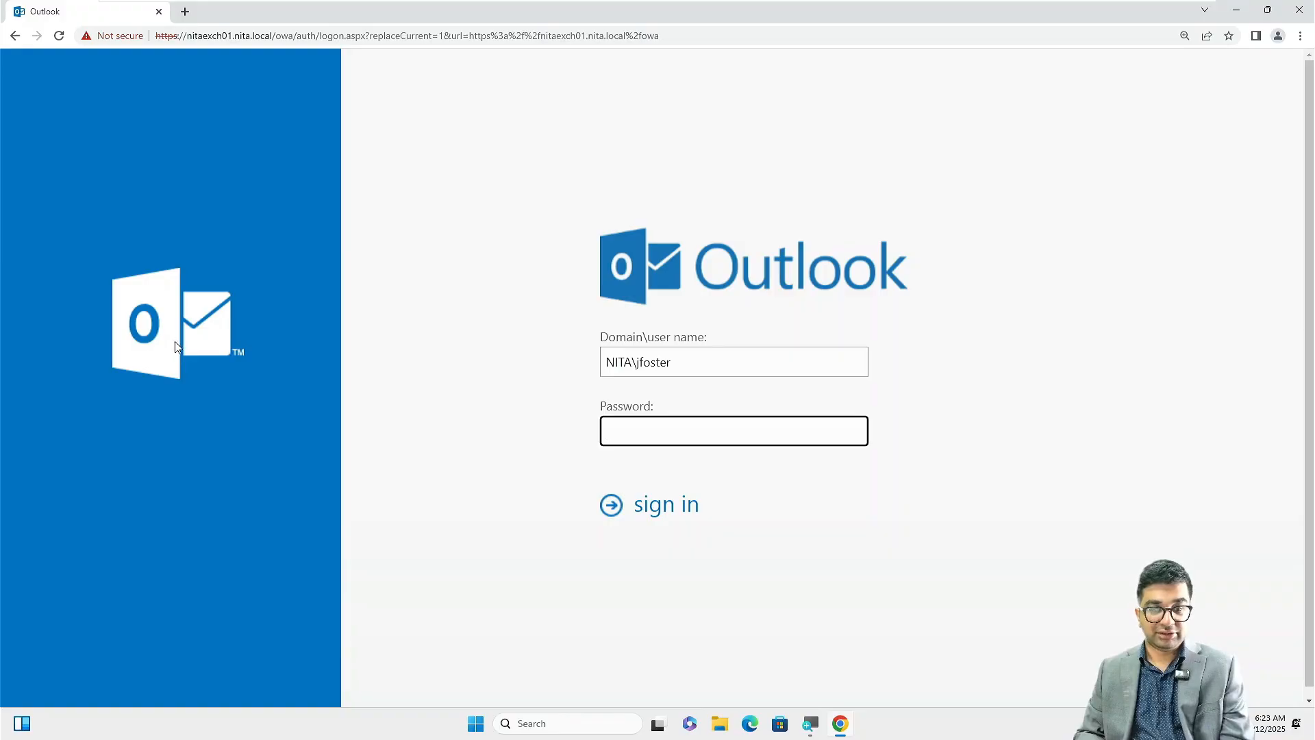
click(750, 365)
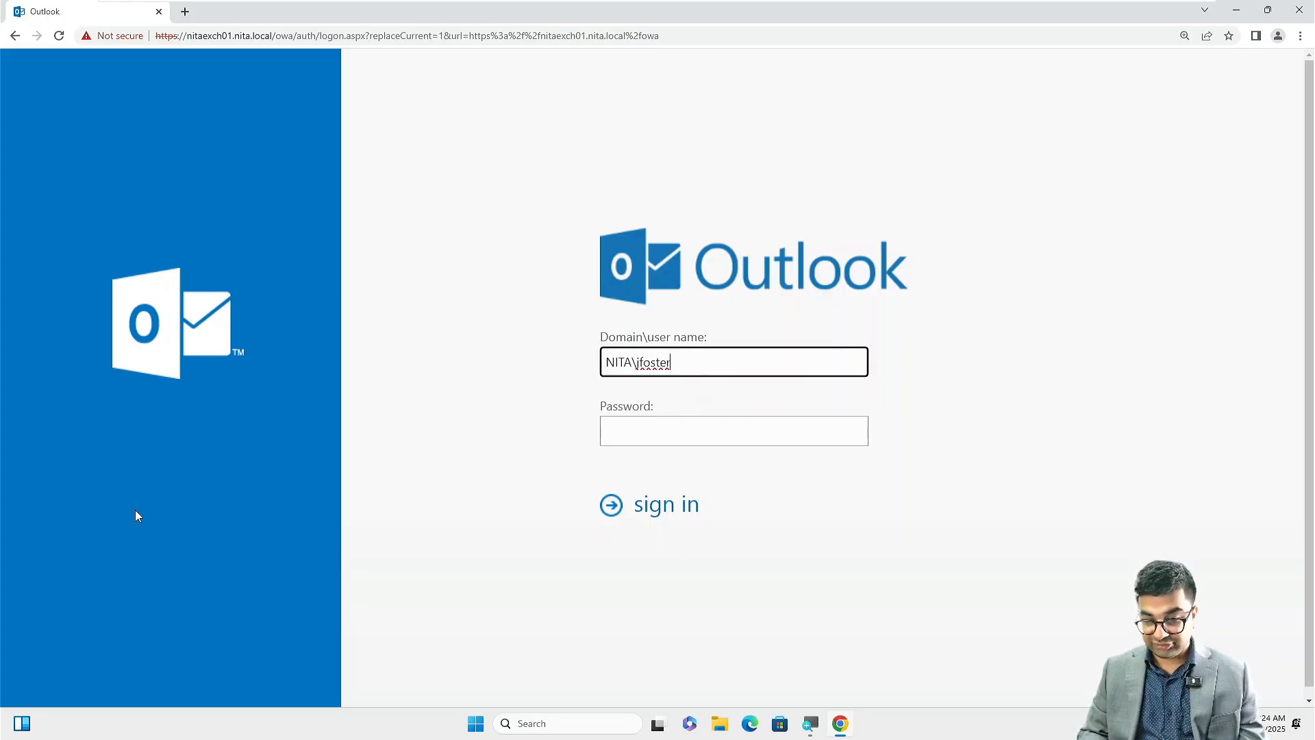
key(BackSpace)
key(BackSpace)
key(BackSpace)
key(BackSpace)
key(BackSpace)
key(BackSpace)
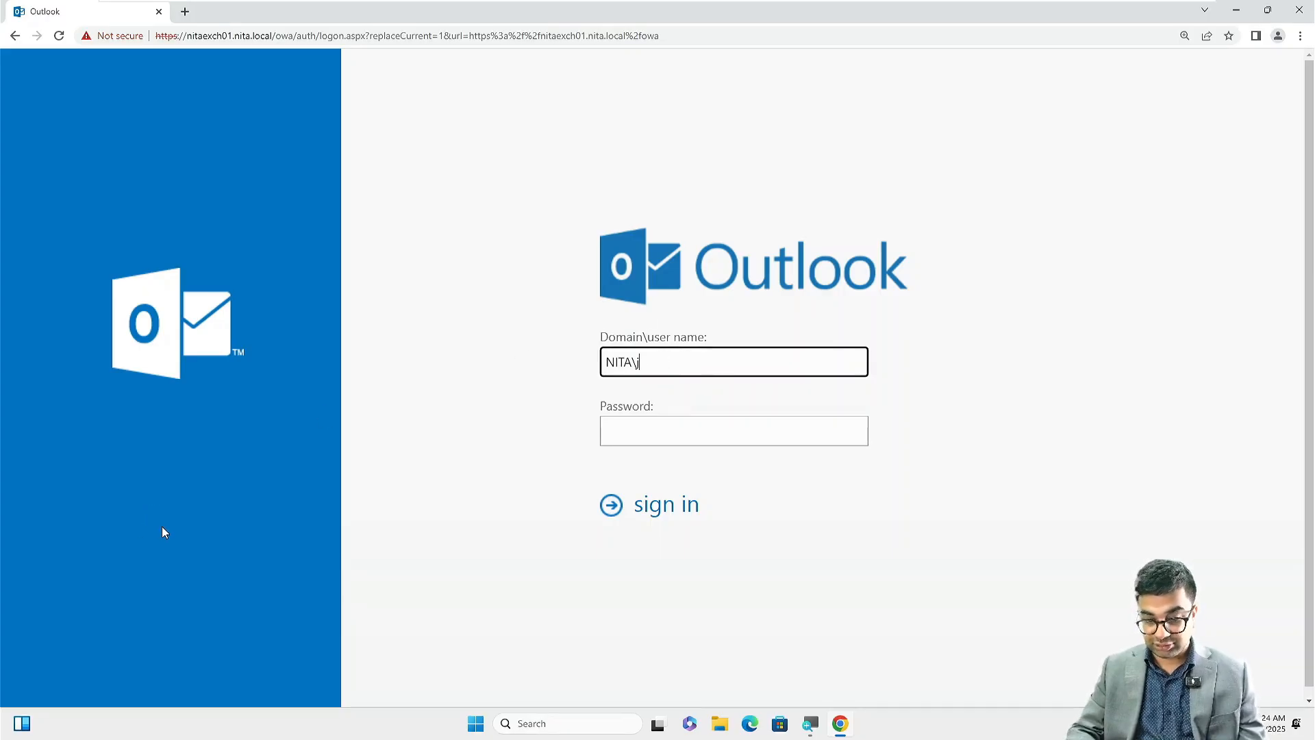
text(rohn)
key(Tab)
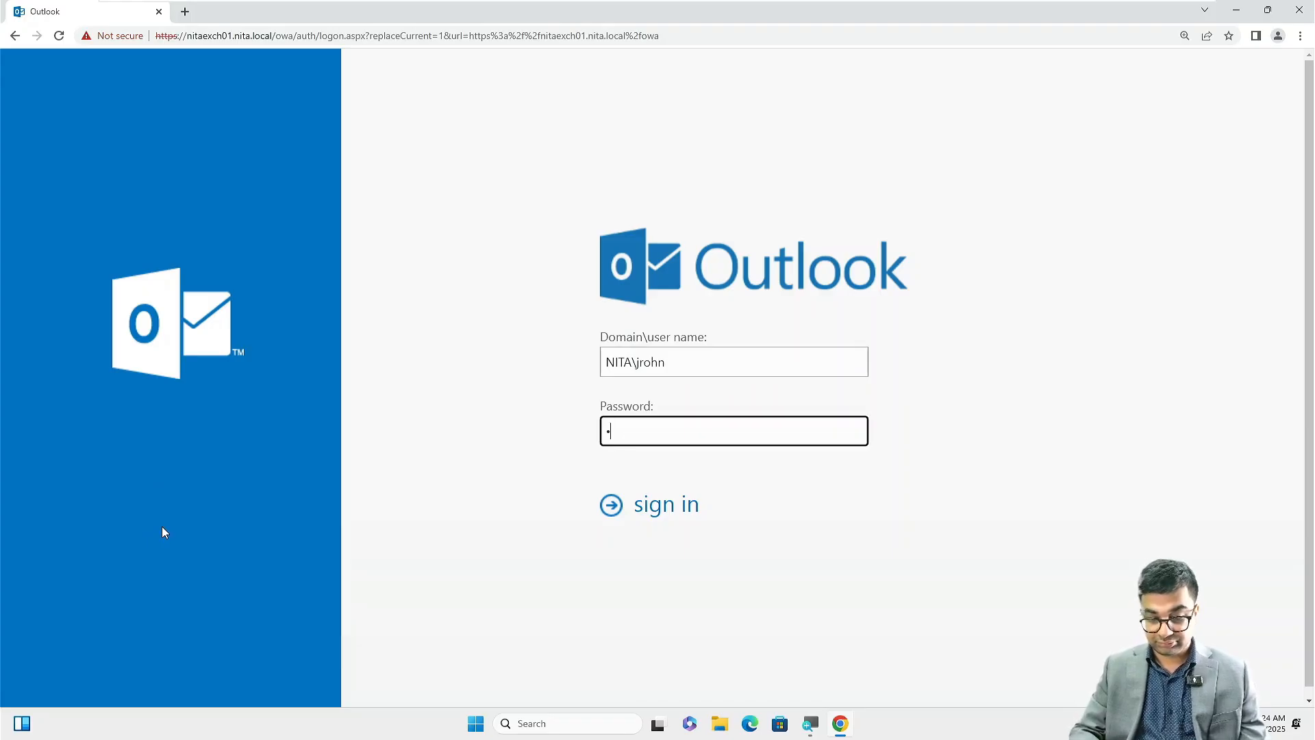
text(•••••••••••)
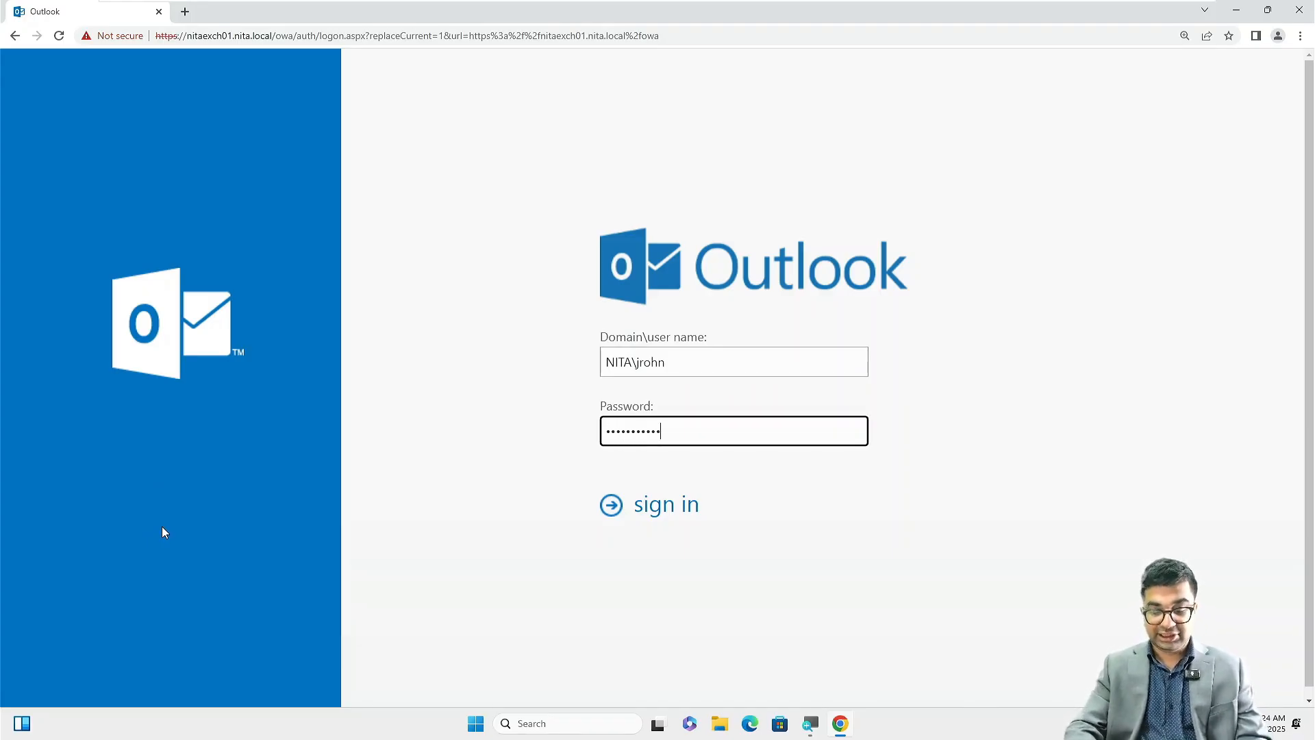
text(•)
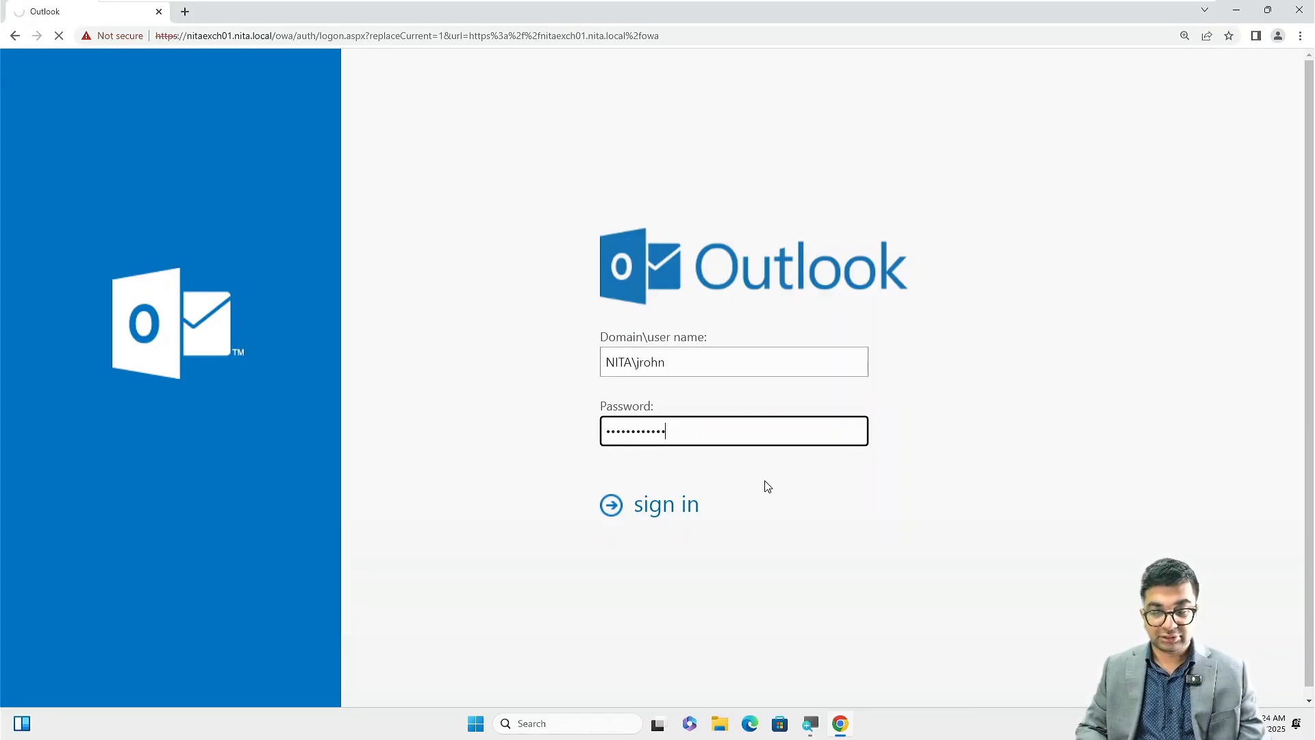
click(682, 498)
click(677, 447)
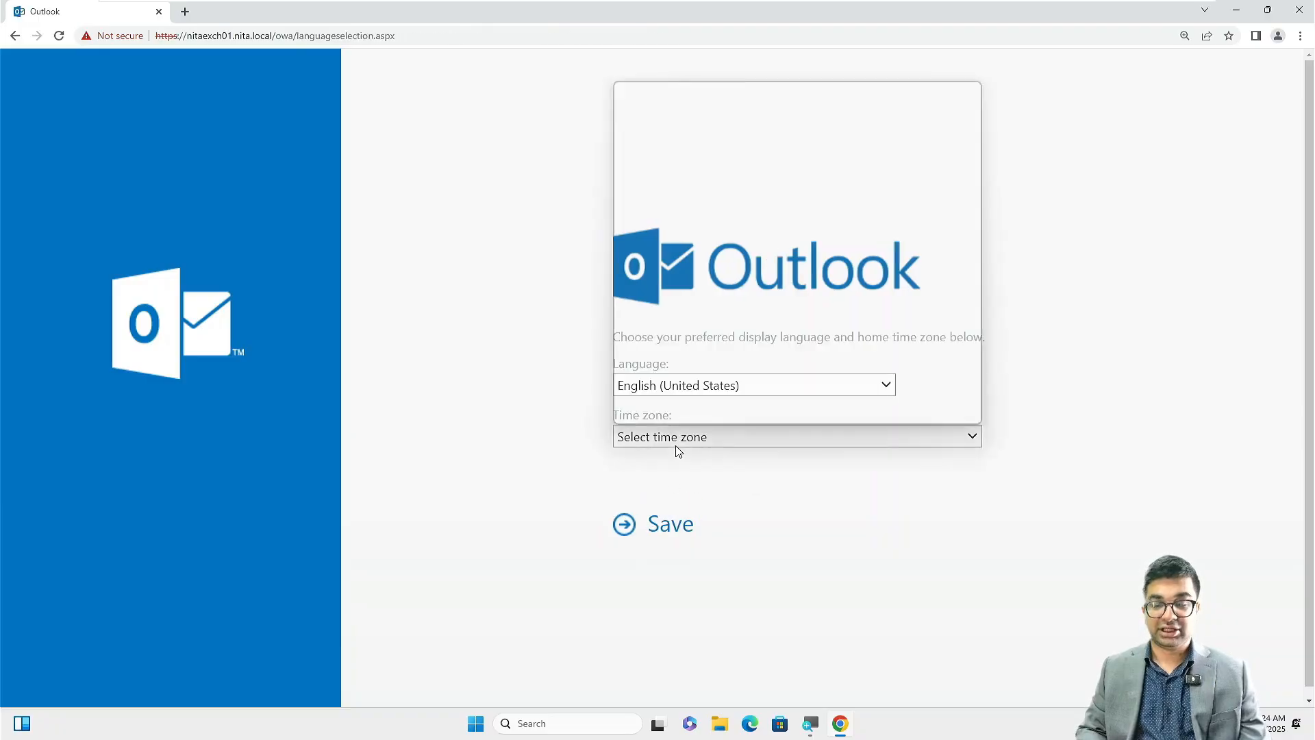
Choose (UTC-05:00) Eastern Time (US & Canada) as the second user's time zone and save.
scroll(692, 384, down, 5)
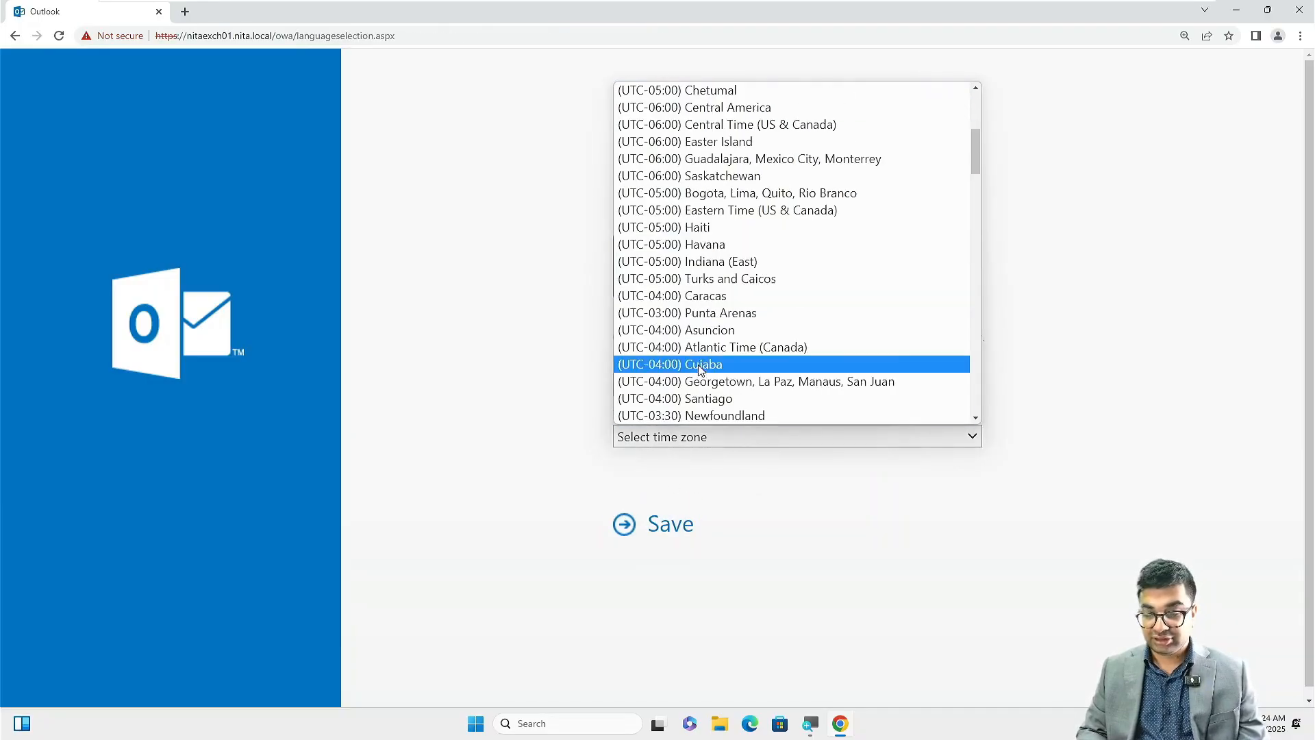
click(704, 213)
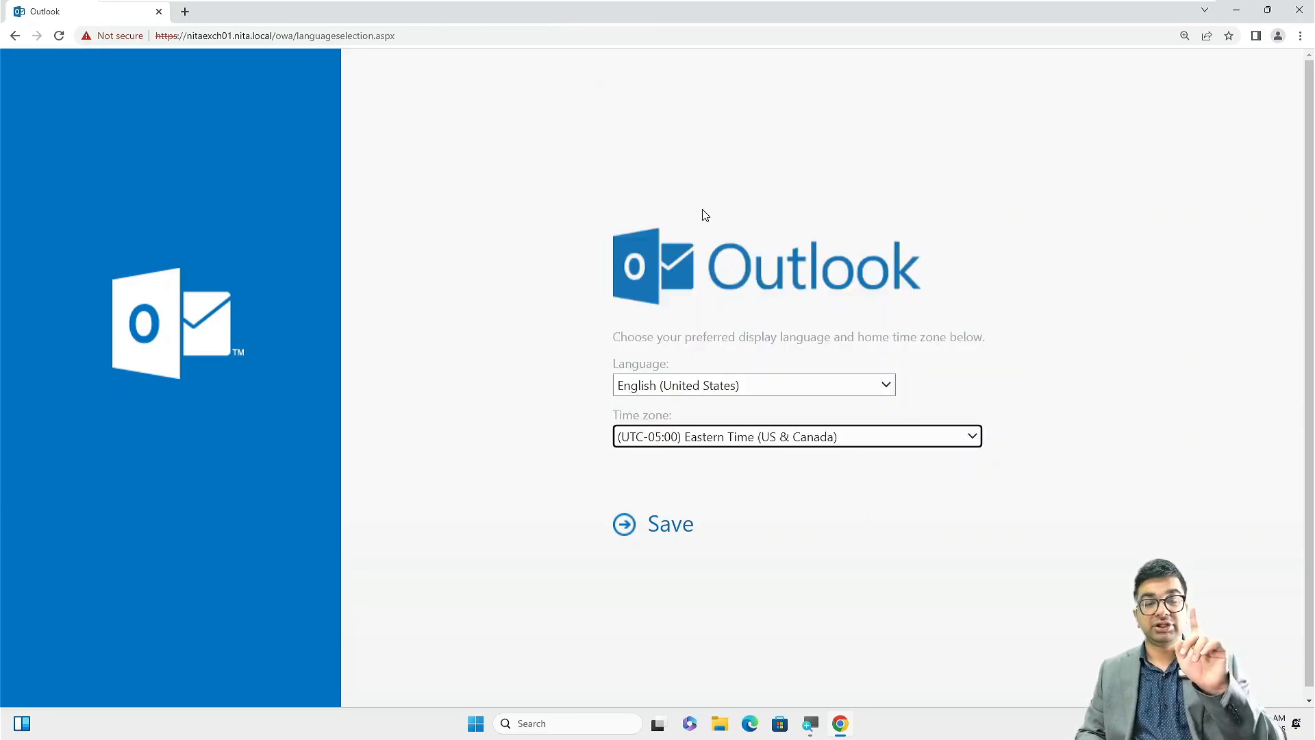
click(668, 525)
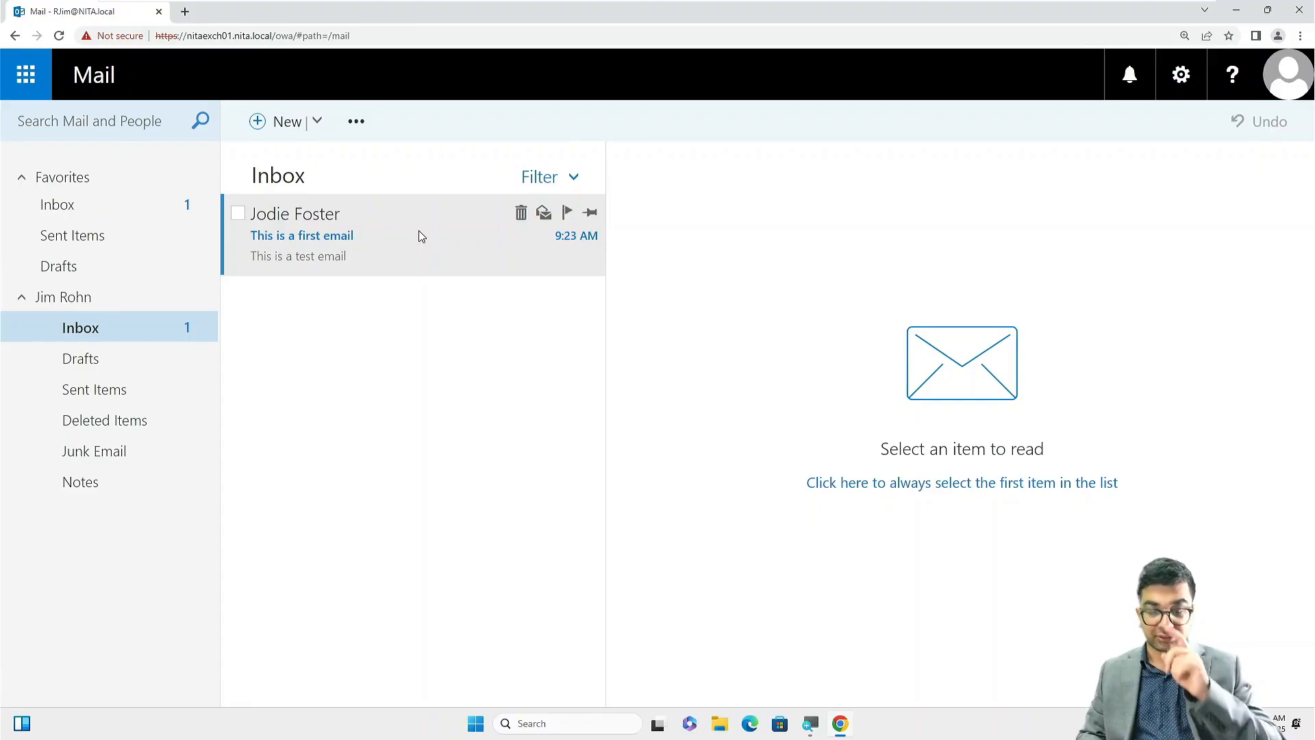
Open the received 'This is a first email' to read its body 'This is a test email'.
click(419, 235)
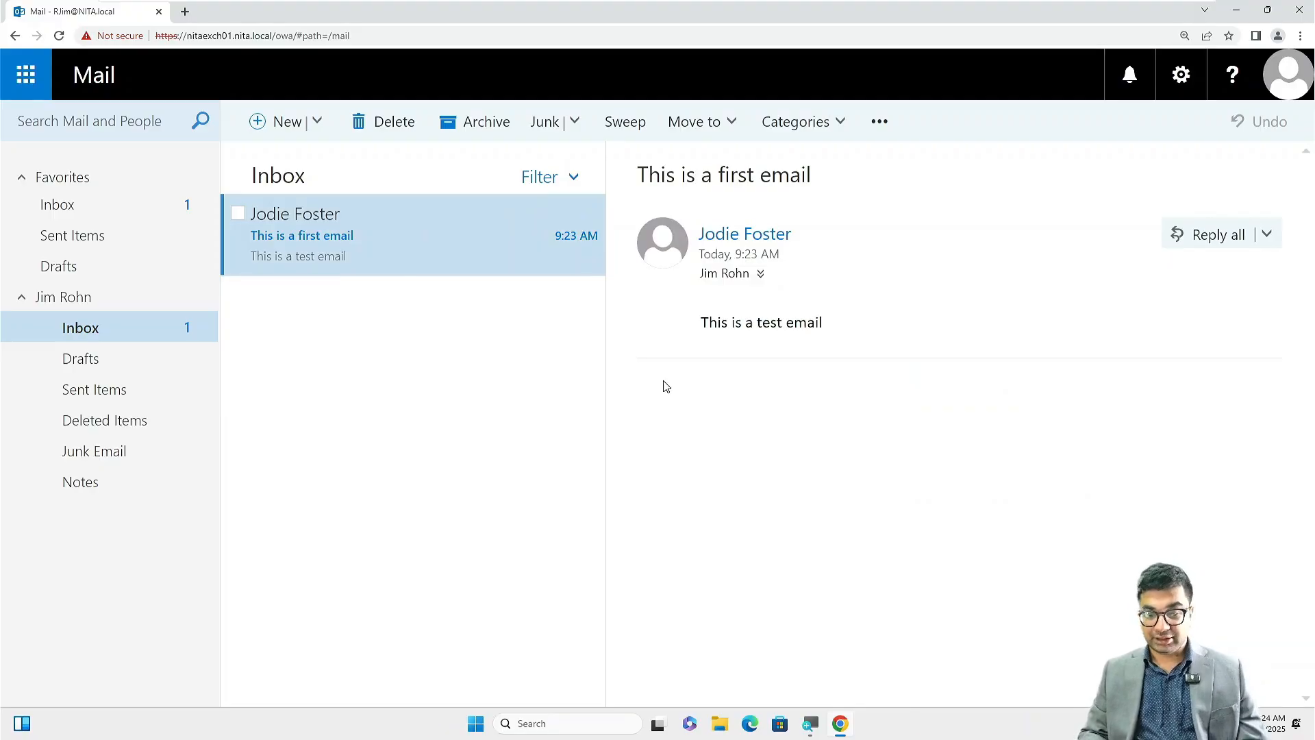
click(1287, 74)
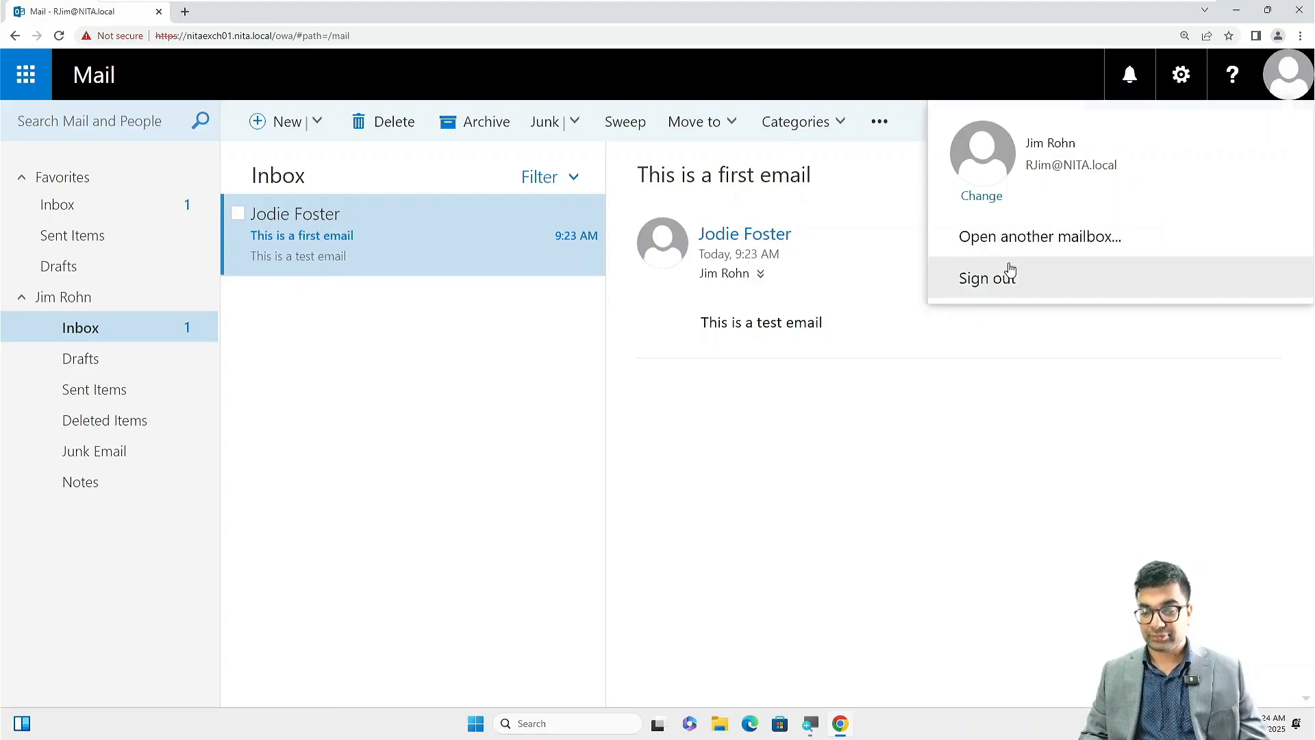
Sign out and sign in with the third domain user's name and password.
click(1010, 276)
click(692, 367)
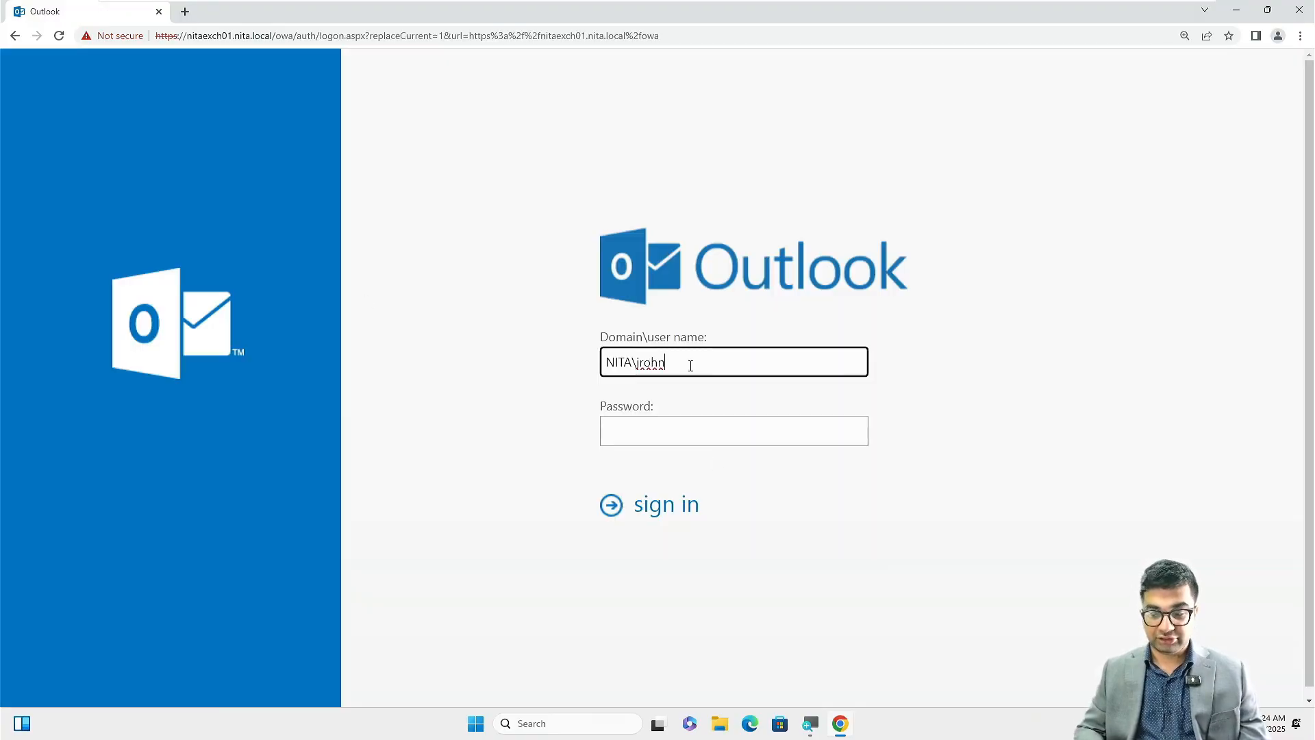
key(BackSpace)
key(BackSpace)
key(BackSpace)
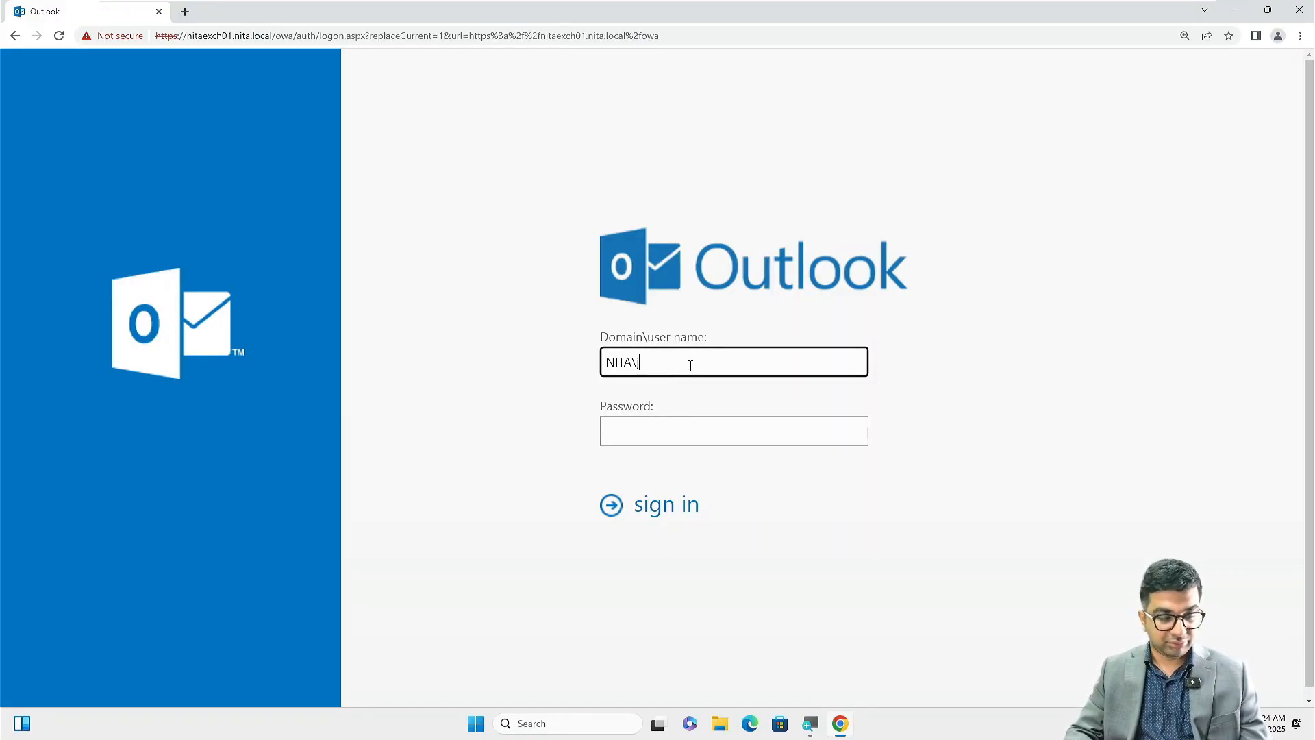
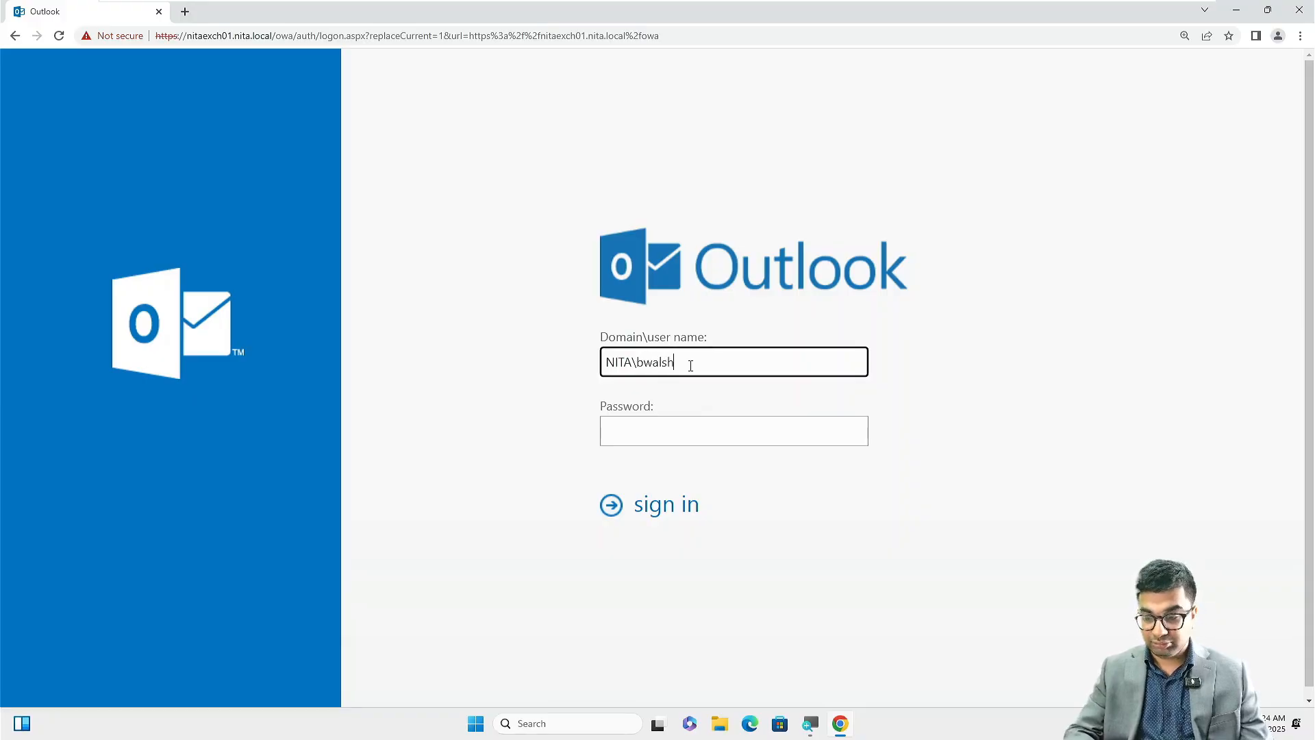
key(Tab)
text(•••••••••)
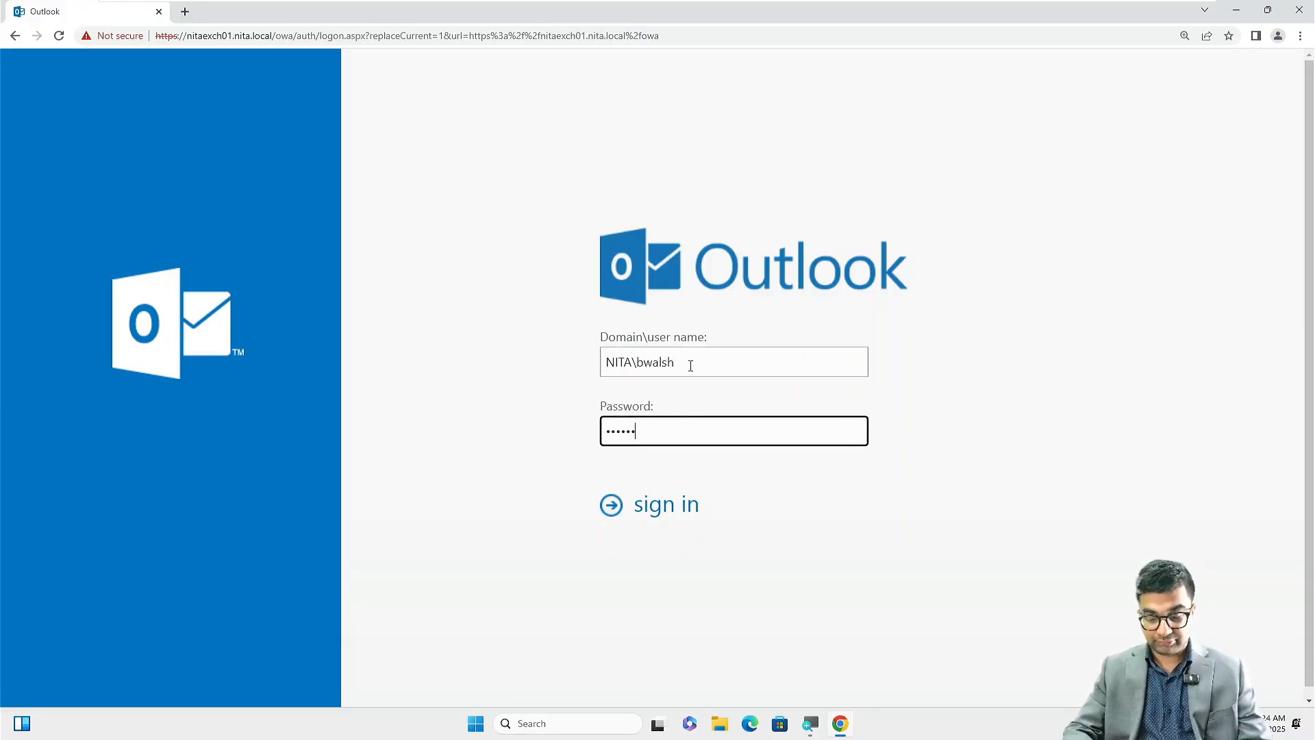
key(Return)
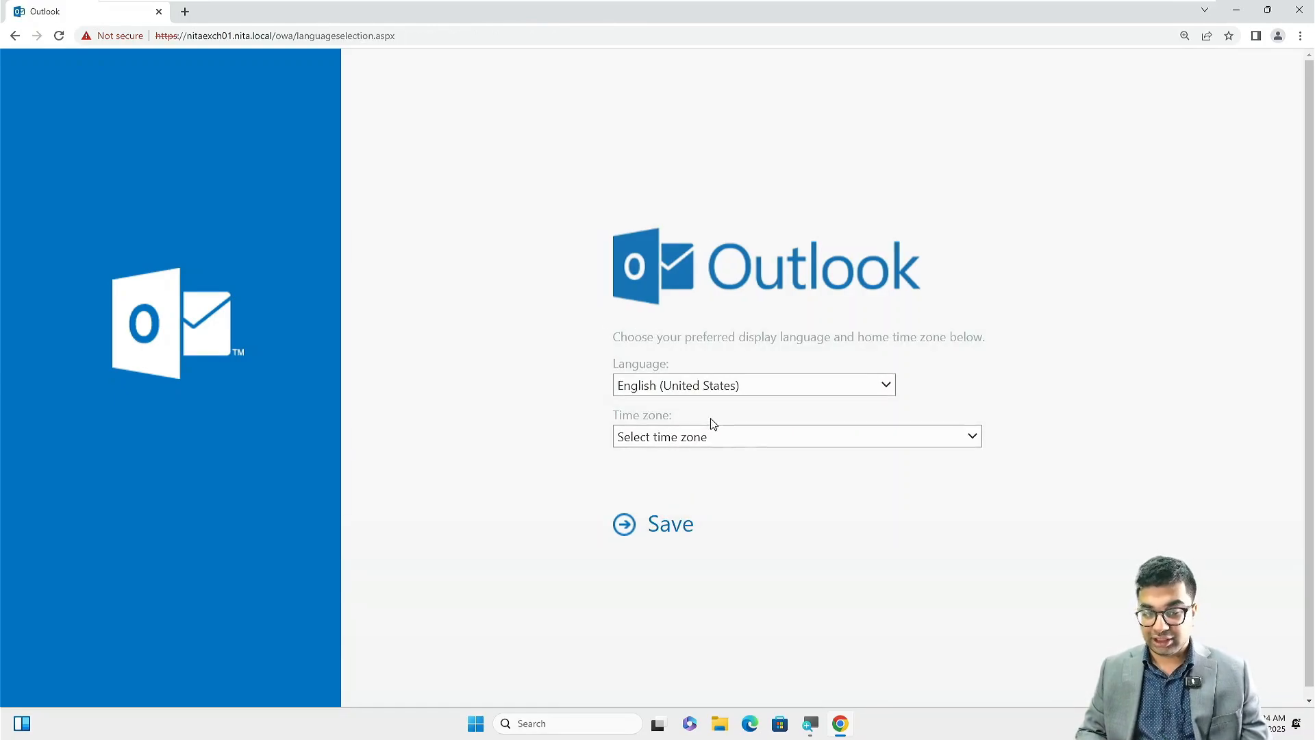
Set the time zone to (UTC-05:00) Eastern Time (US & Canada) and save.
click(710, 439)
scroll(730, 397, down, 5)
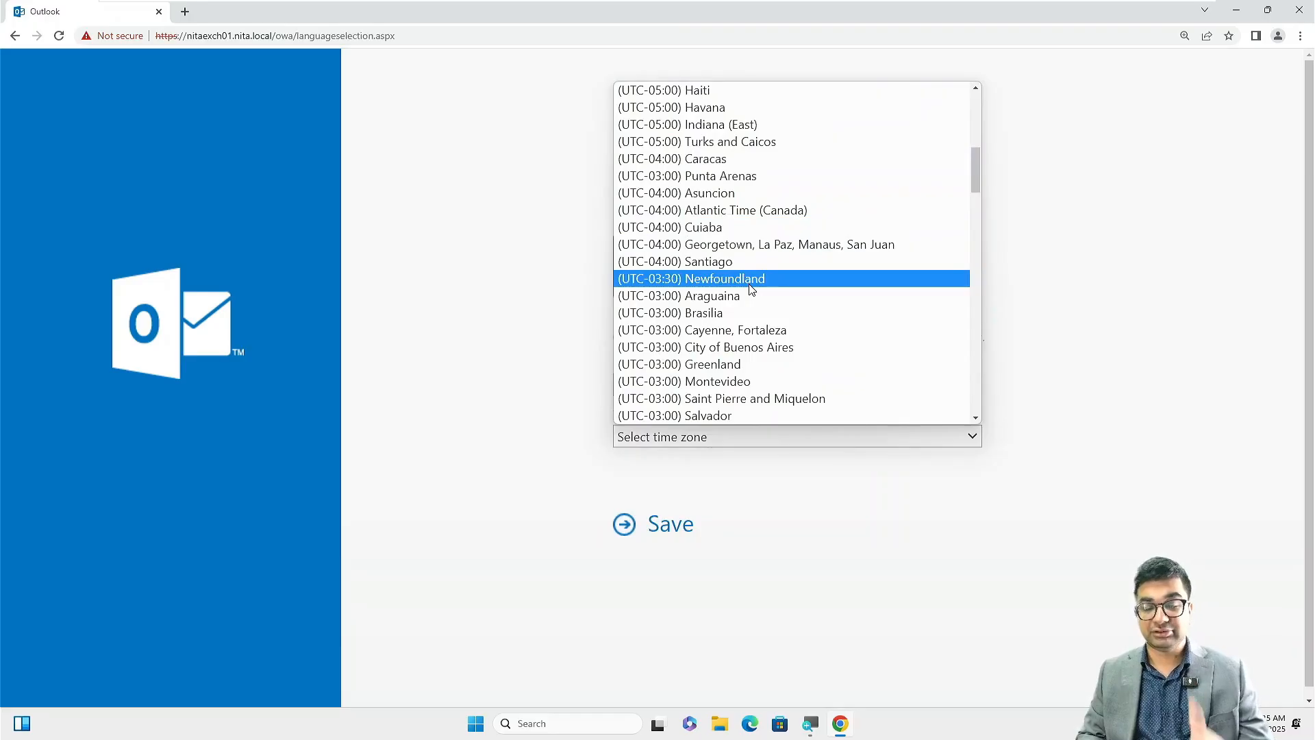
scroll(752, 289, down, 1)
scroll(752, 289, down, 2)
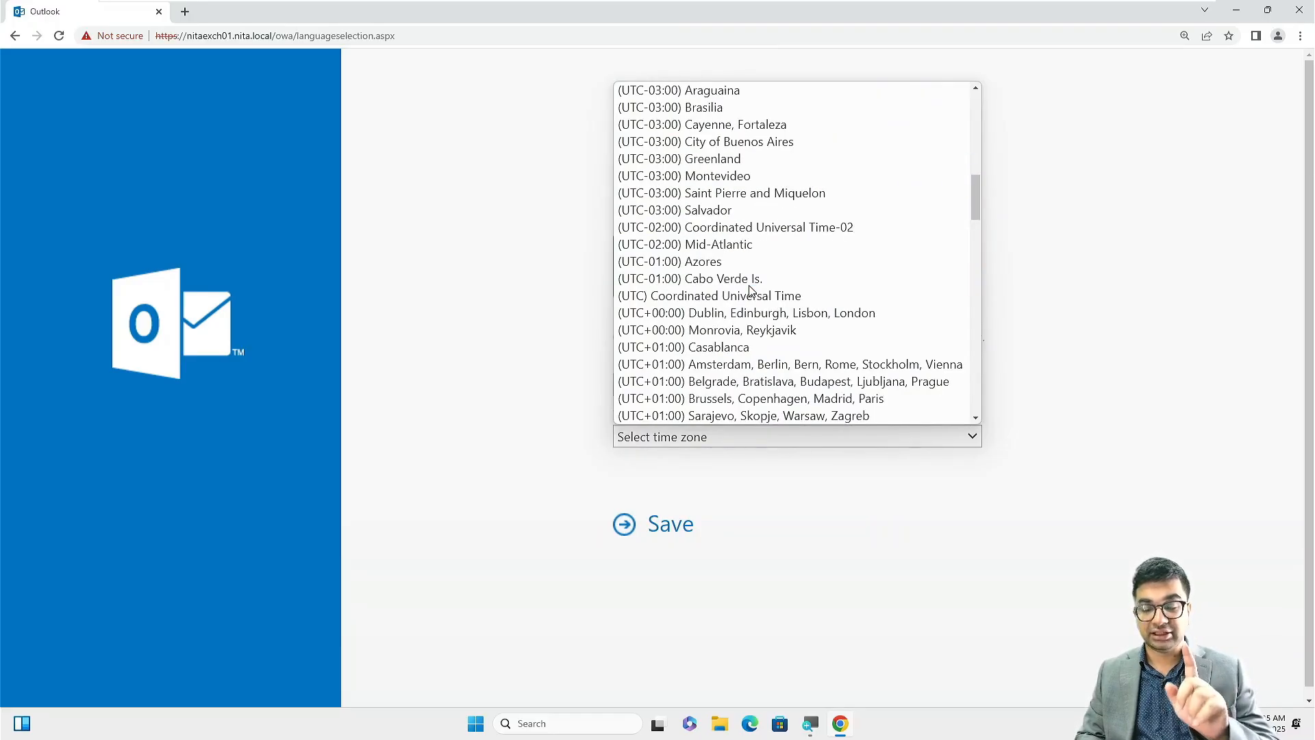
scroll(752, 289, up, 3)
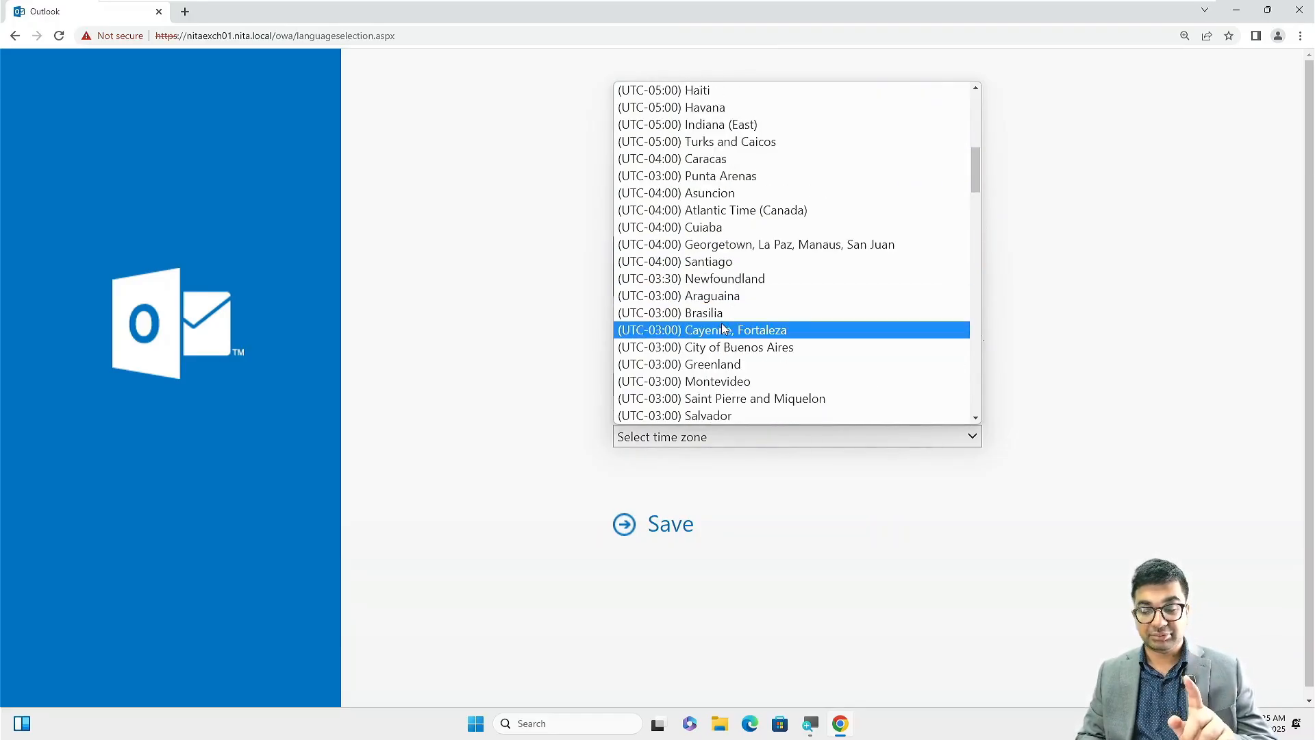
scroll(747, 124, up, 1)
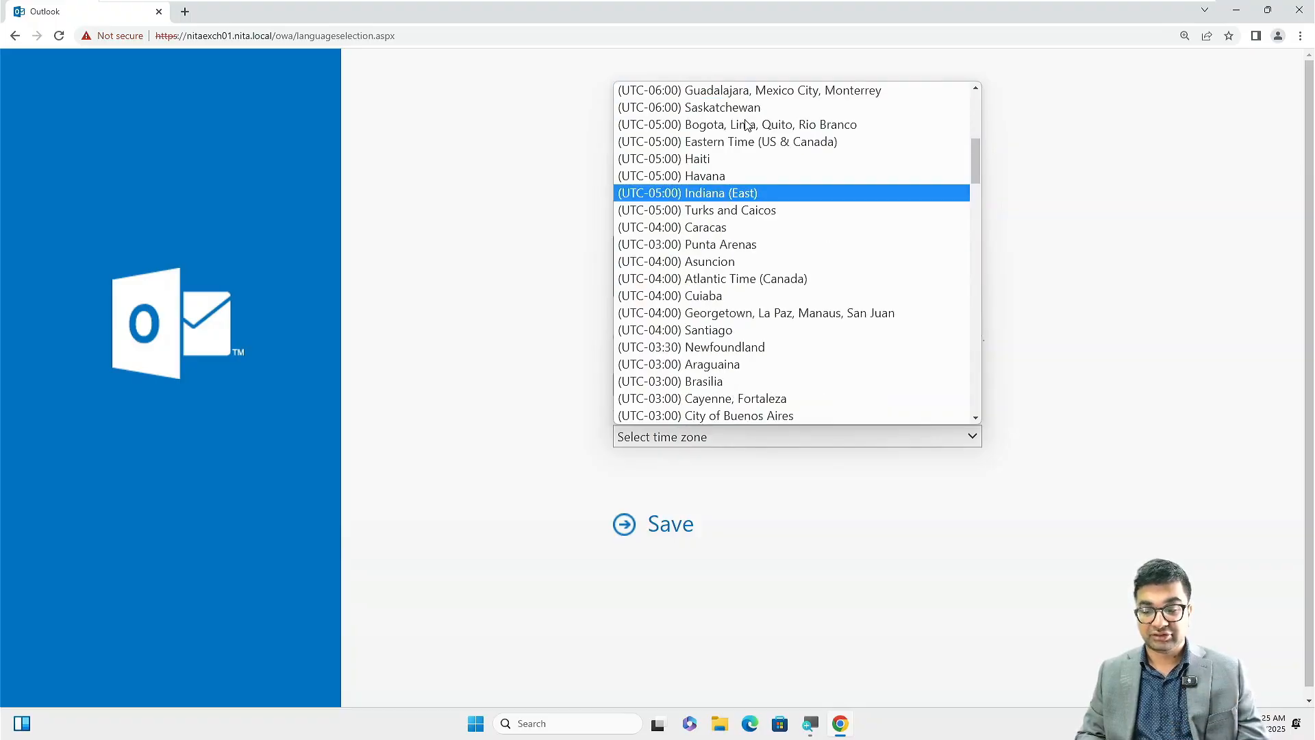
scroll(746, 124, up, 1)
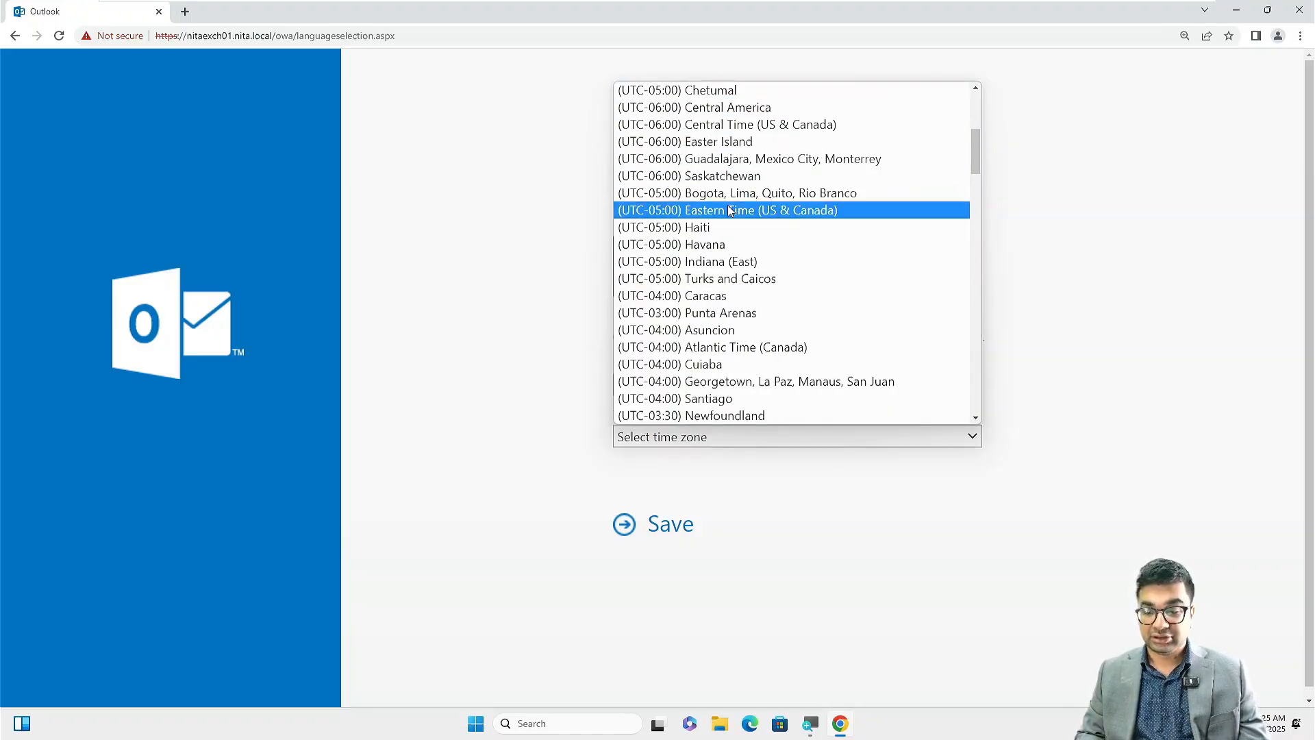
click(730, 210)
click(670, 532)
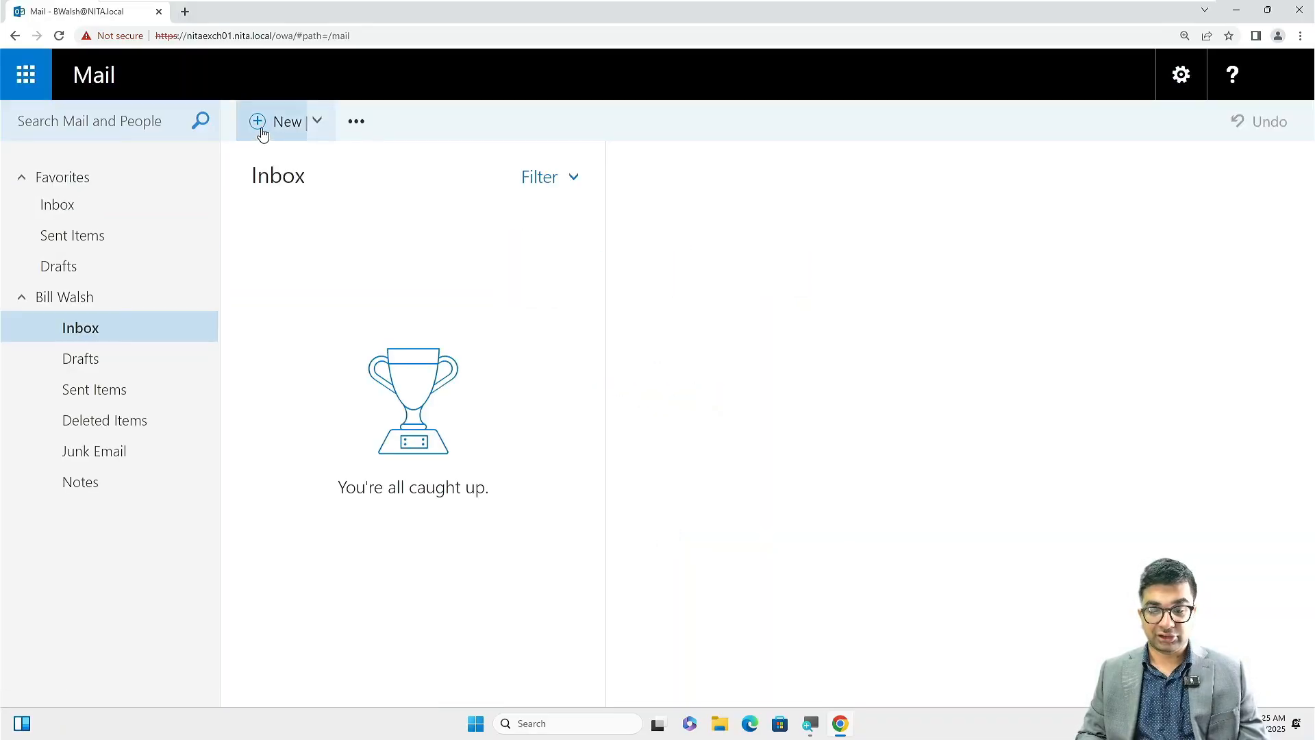
Start a new email addressed to the colleague matched by typing 'j'.
click(262, 134)
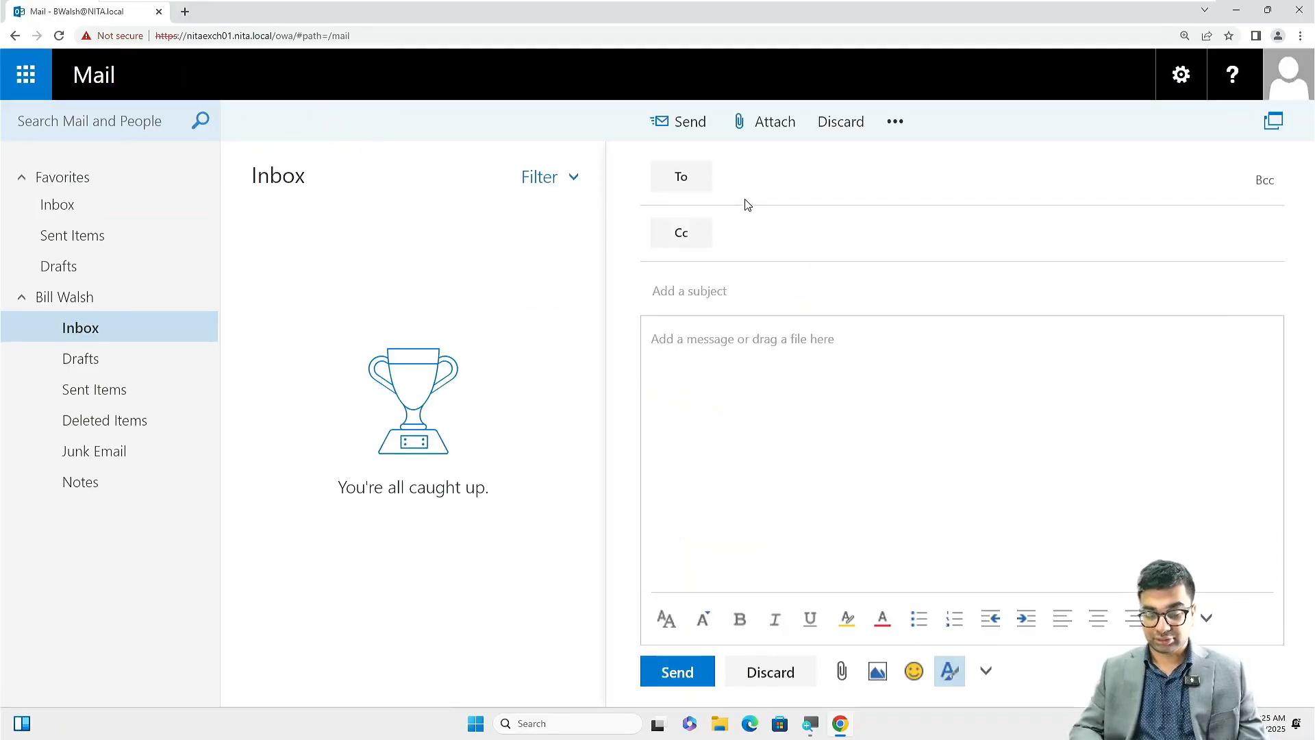
text(jod)
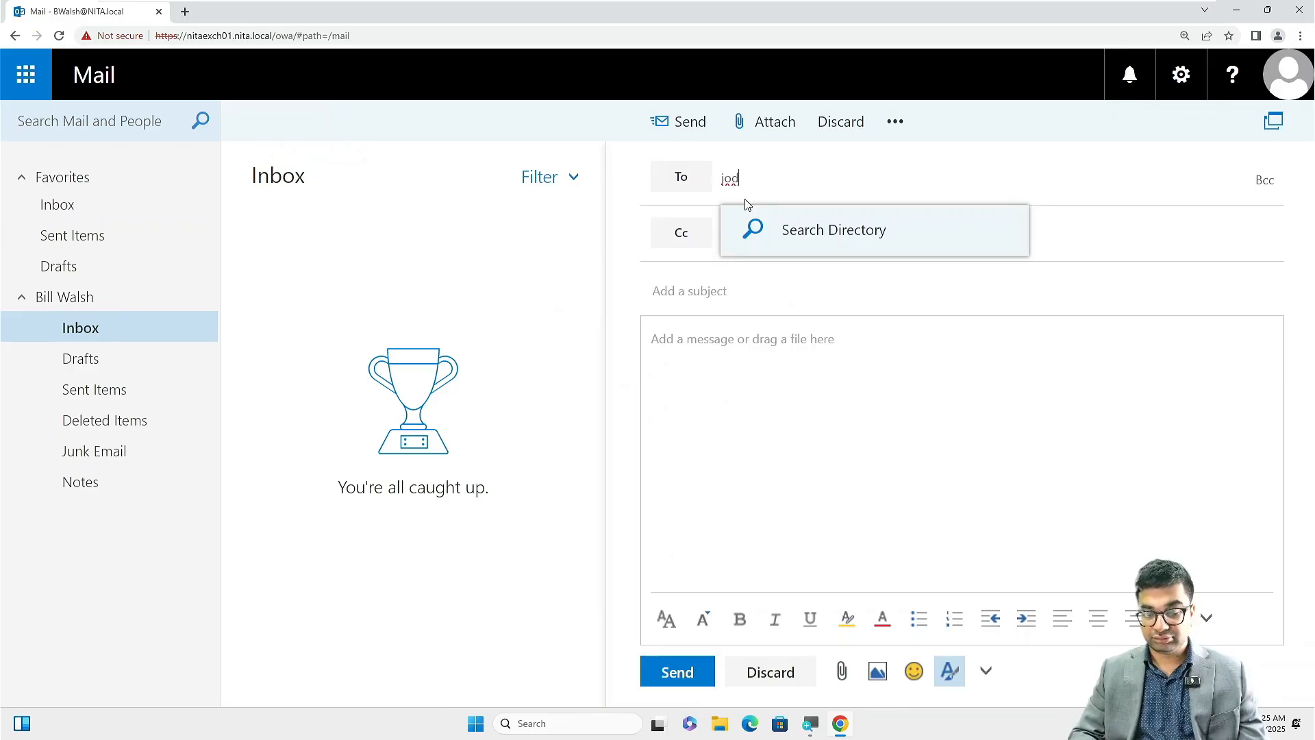
key(Return)
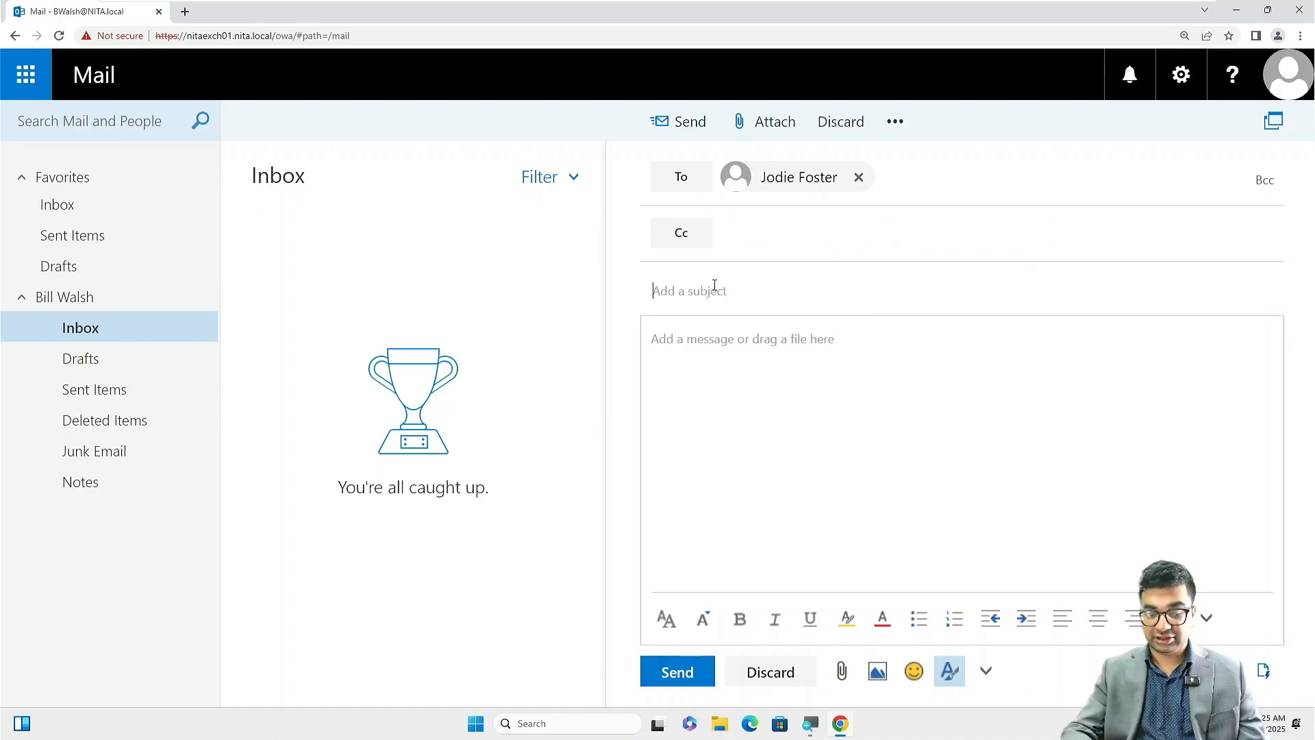
Enter subject 'This is a test email' and body 'Please verify email receipt', then send it.
text(This is a te)
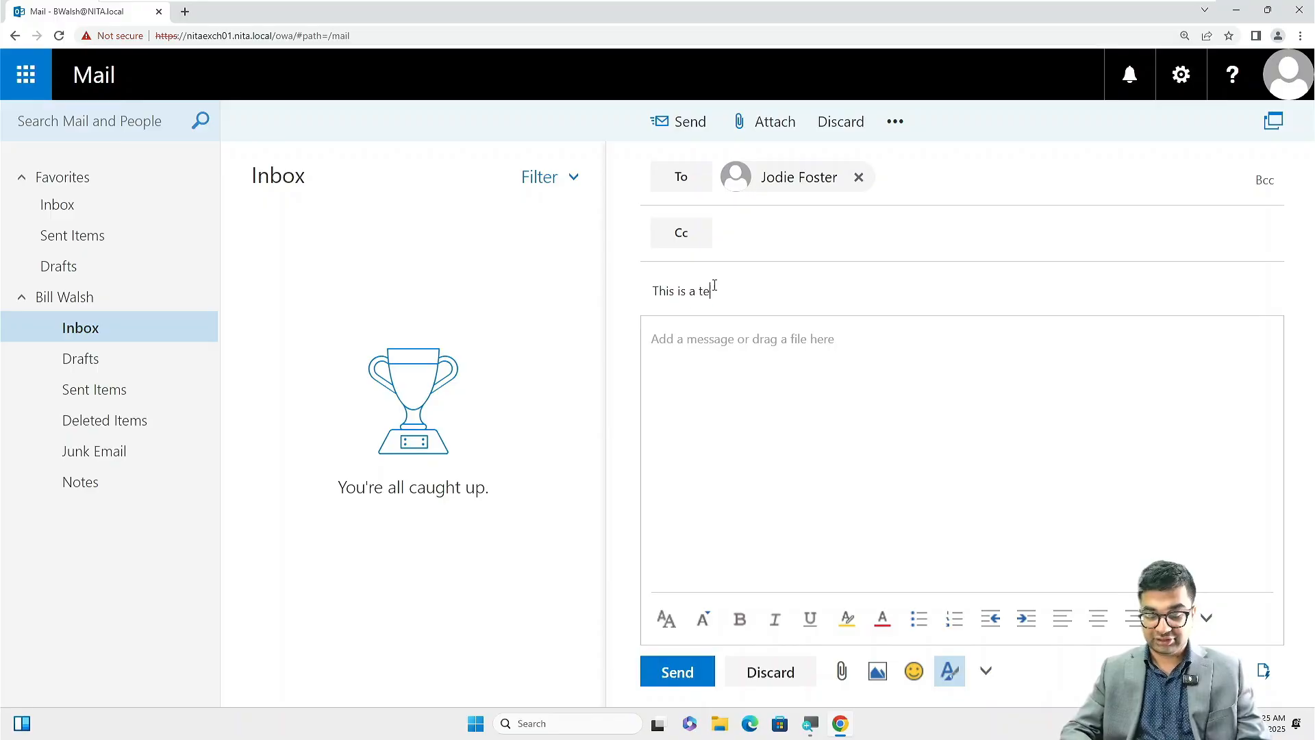
text(st email)
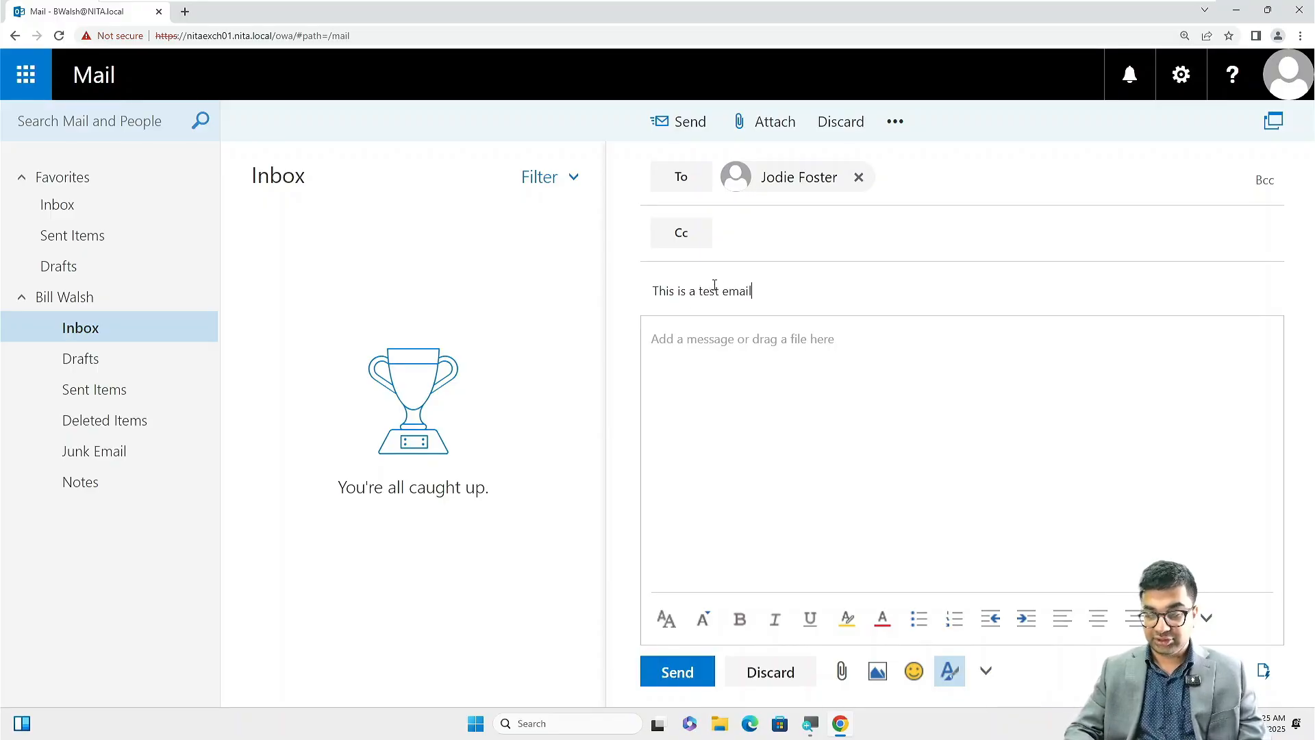
key(Tab)
text(Please verify )
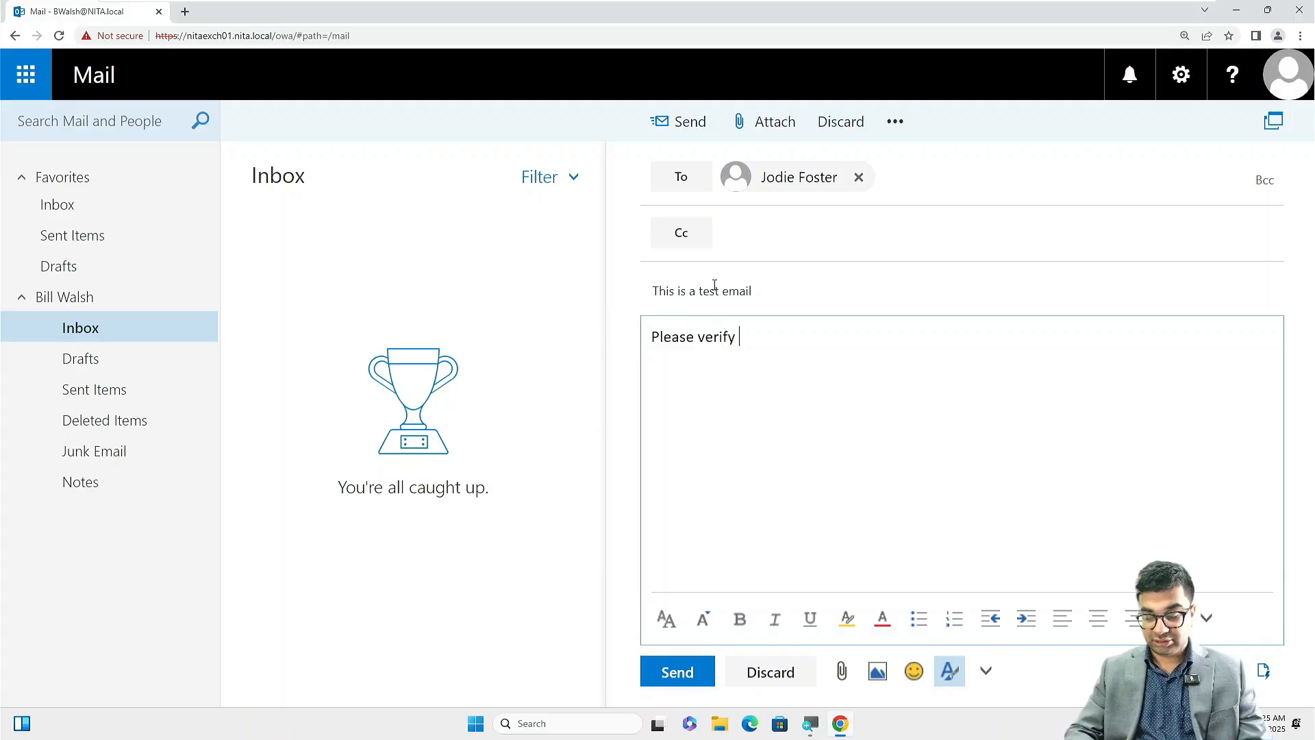
text(emial)
key(BackSpace)
key(BackSpace)
key(BackSpace)
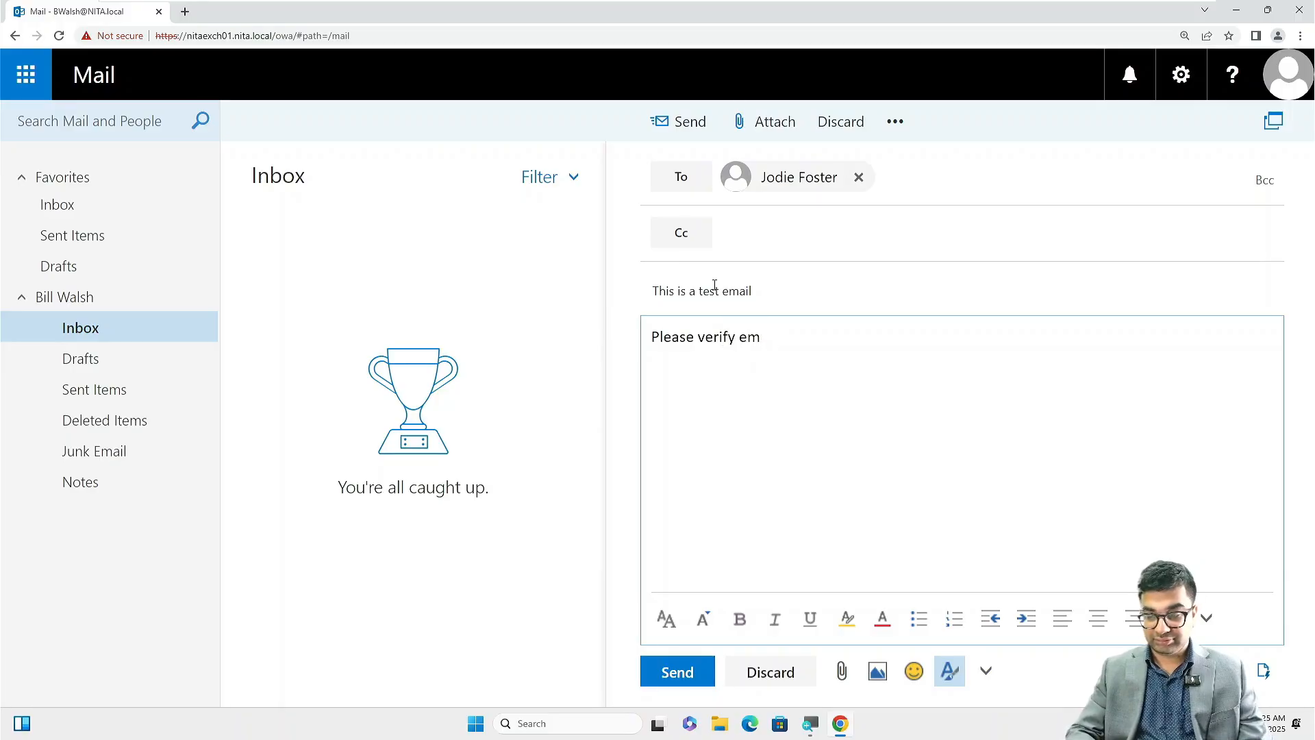
text(ail reciept)
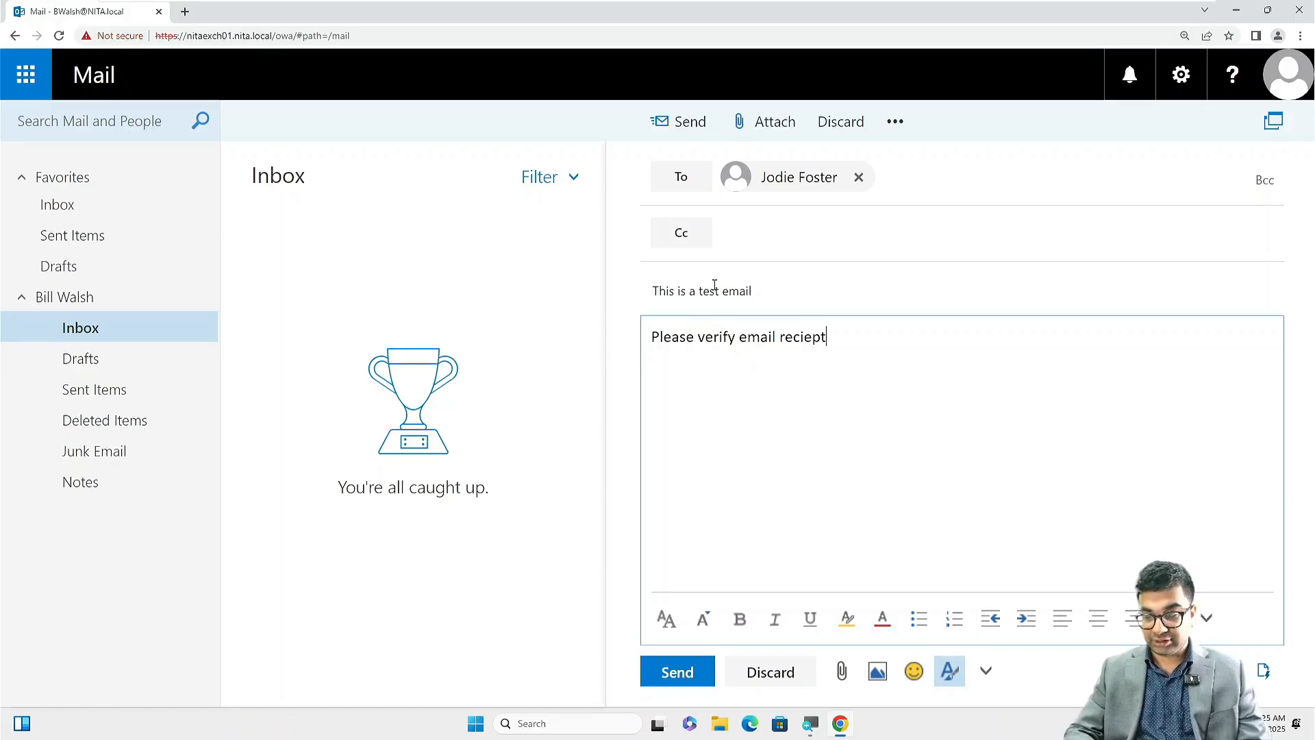
key(BackSpace)
key(BackSpace)
key(BackSpace)
key(BackSpace)
text(eipt)
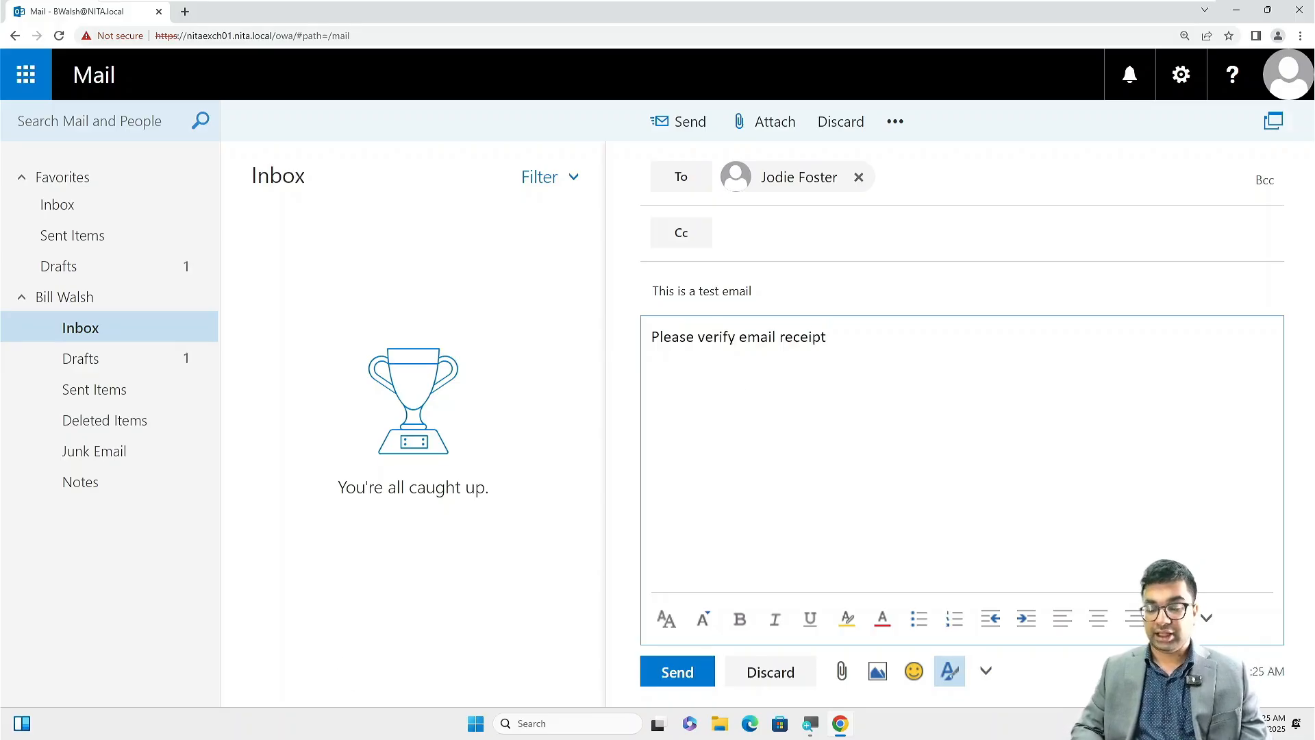
click(698, 669)
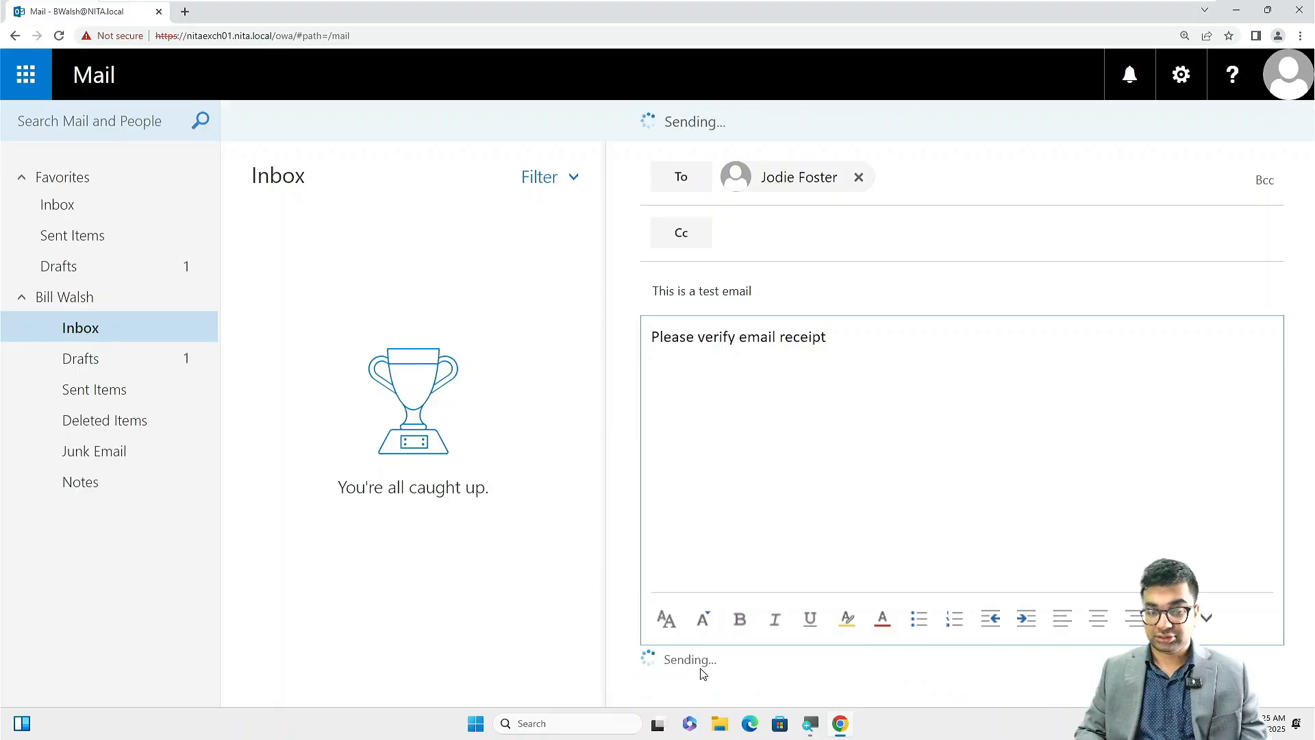
Check Drafts, then Sent Items, to confirm the test email was sent.
click(96, 357)
click(111, 397)
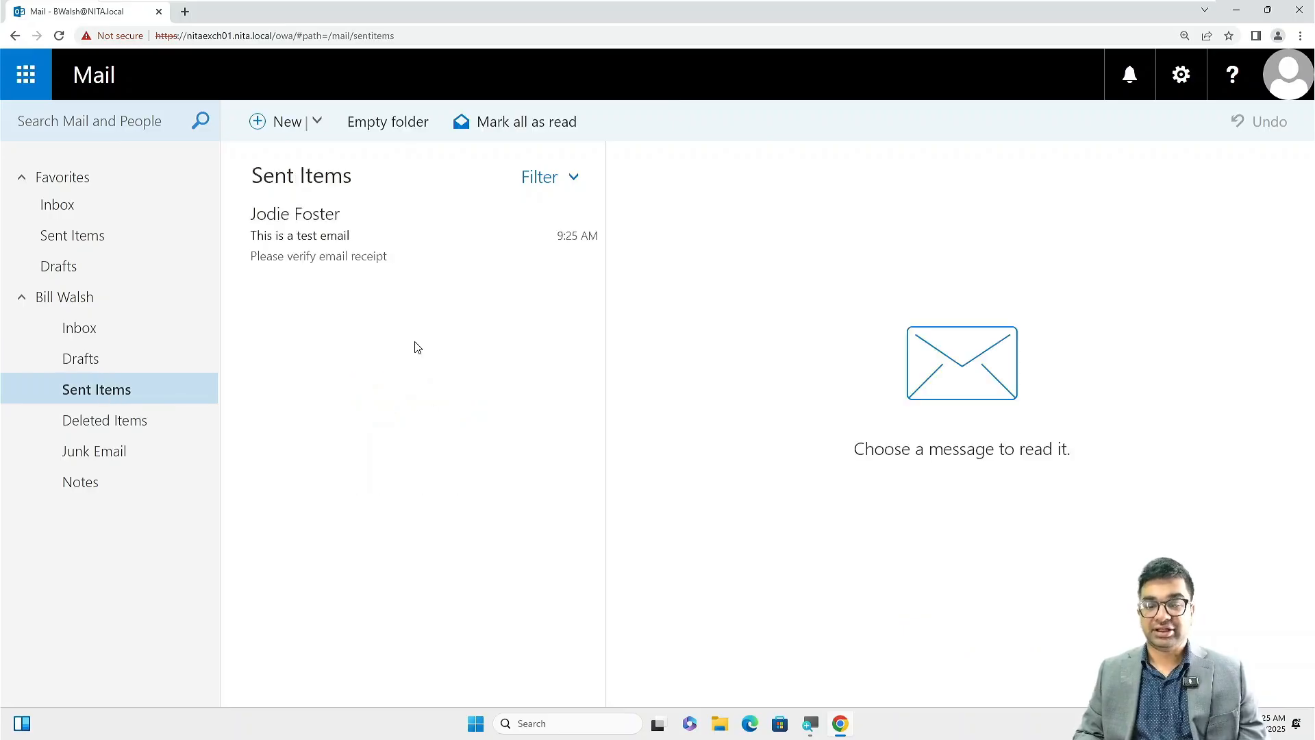
click(1285, 88)
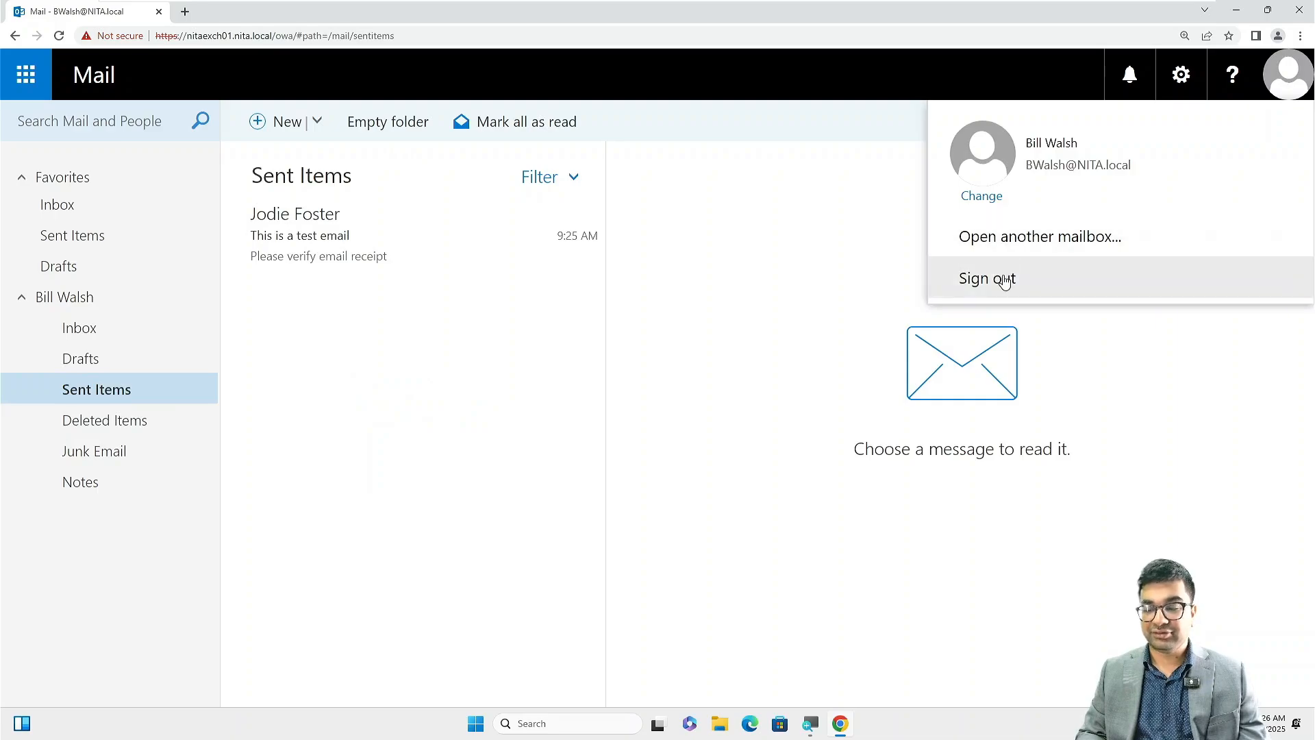
Sign out, sign in with the recipient's user name and password, and open the received test email.
click(1005, 279)
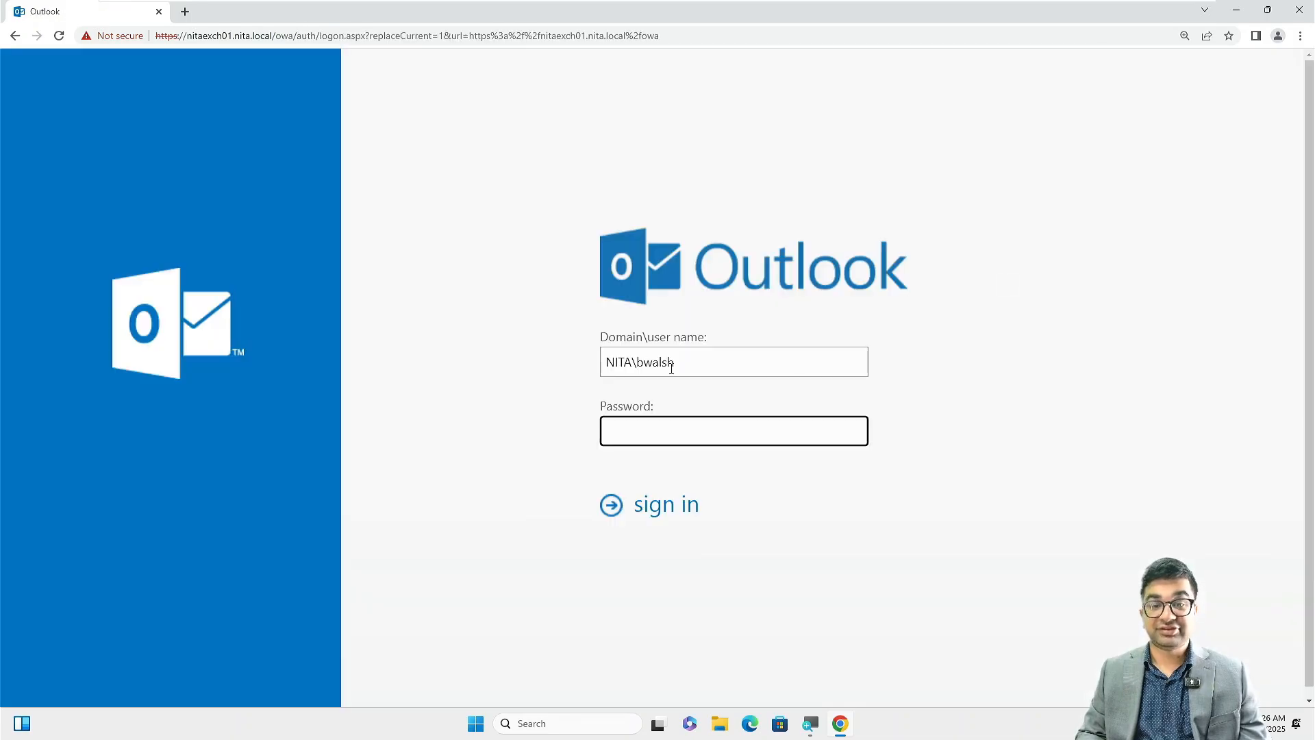
click(671, 368)
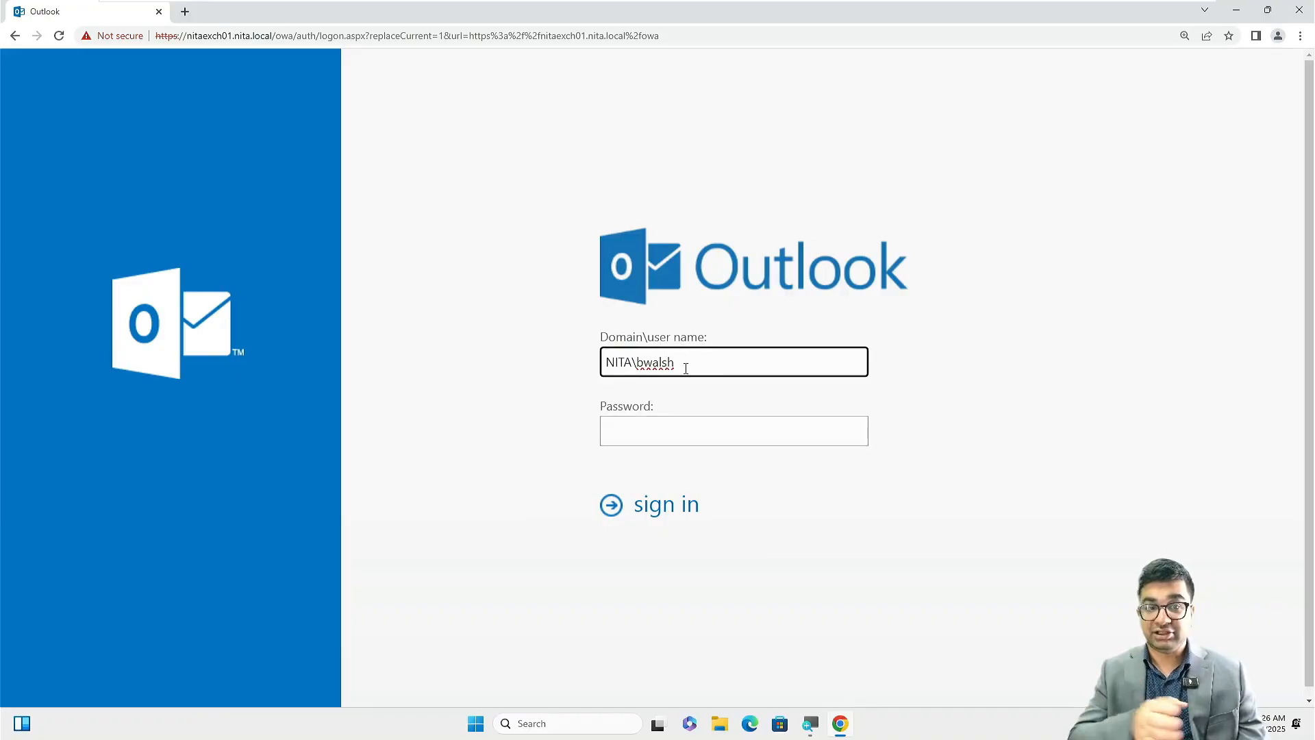
key(BackSpace)
key(BackSpace)
key(BackSpace)
key(BackSpace)
key(BackSpace)
key(BackSpace)
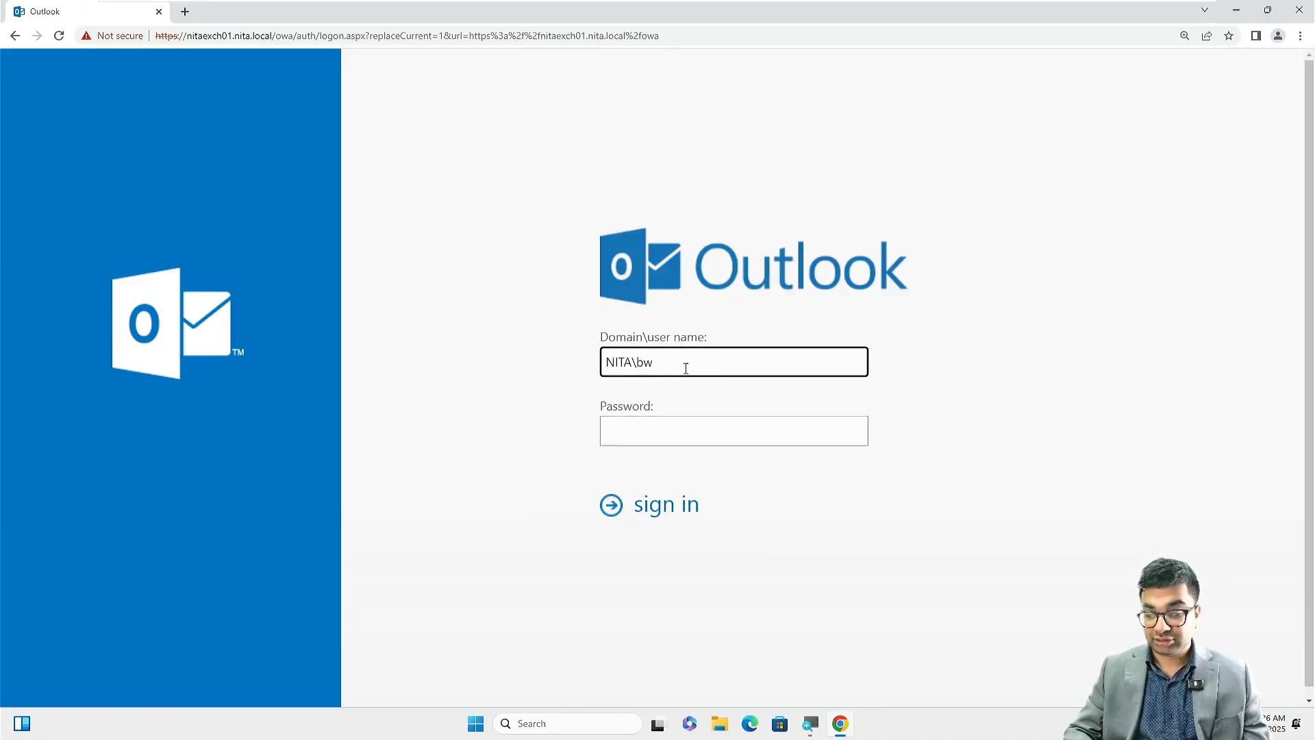
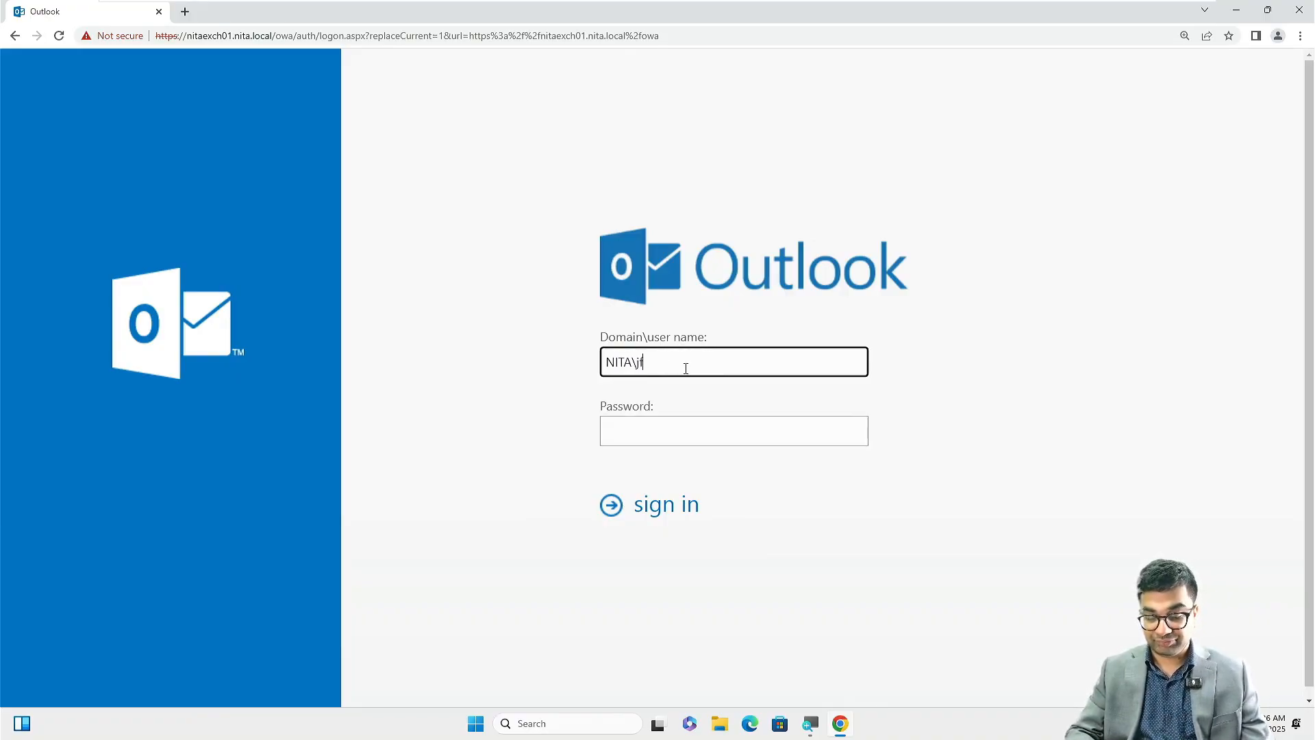
key(Tab)
text(••)
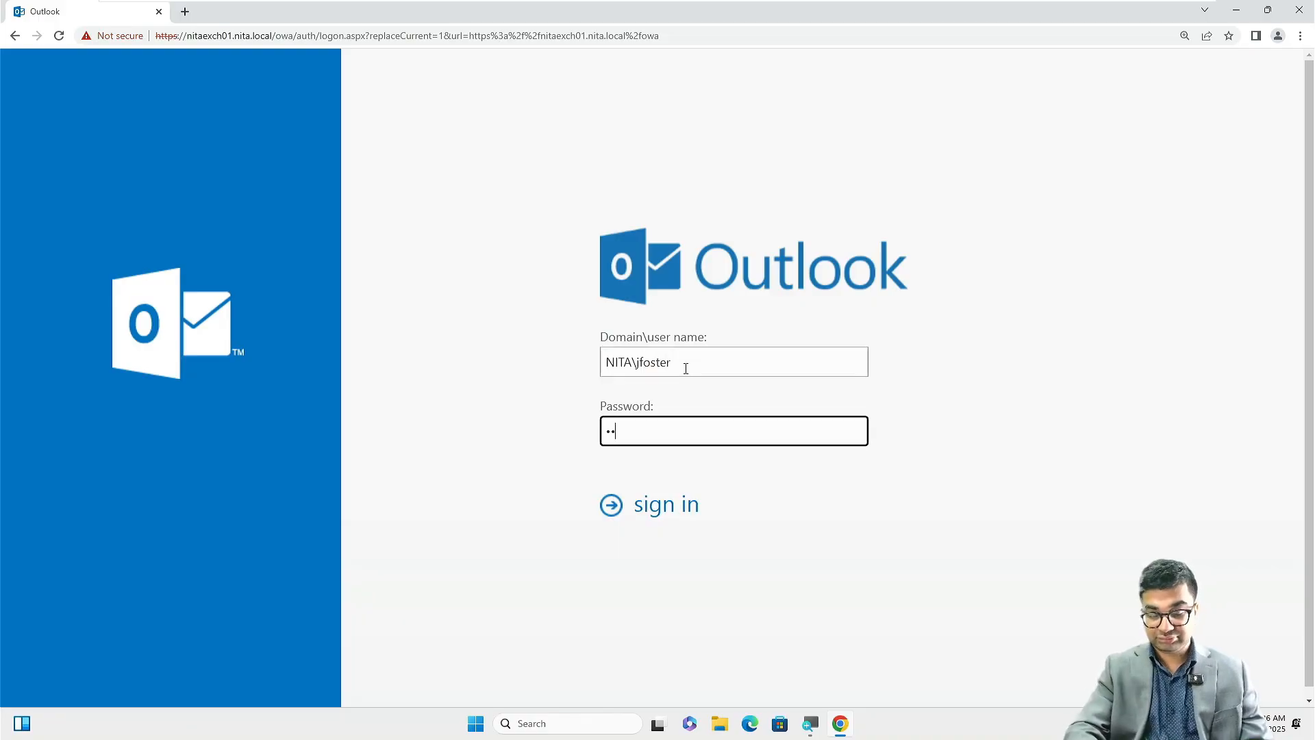
text(•••••••••)
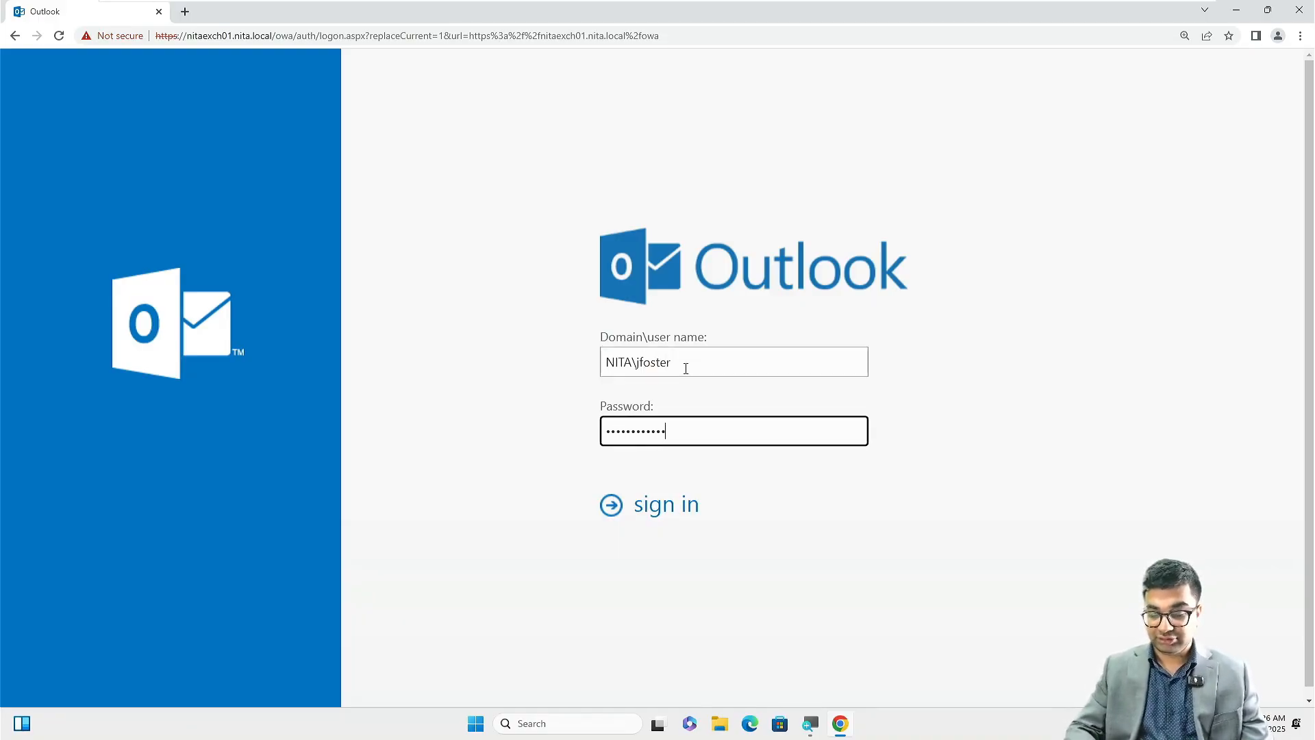
key(Return)
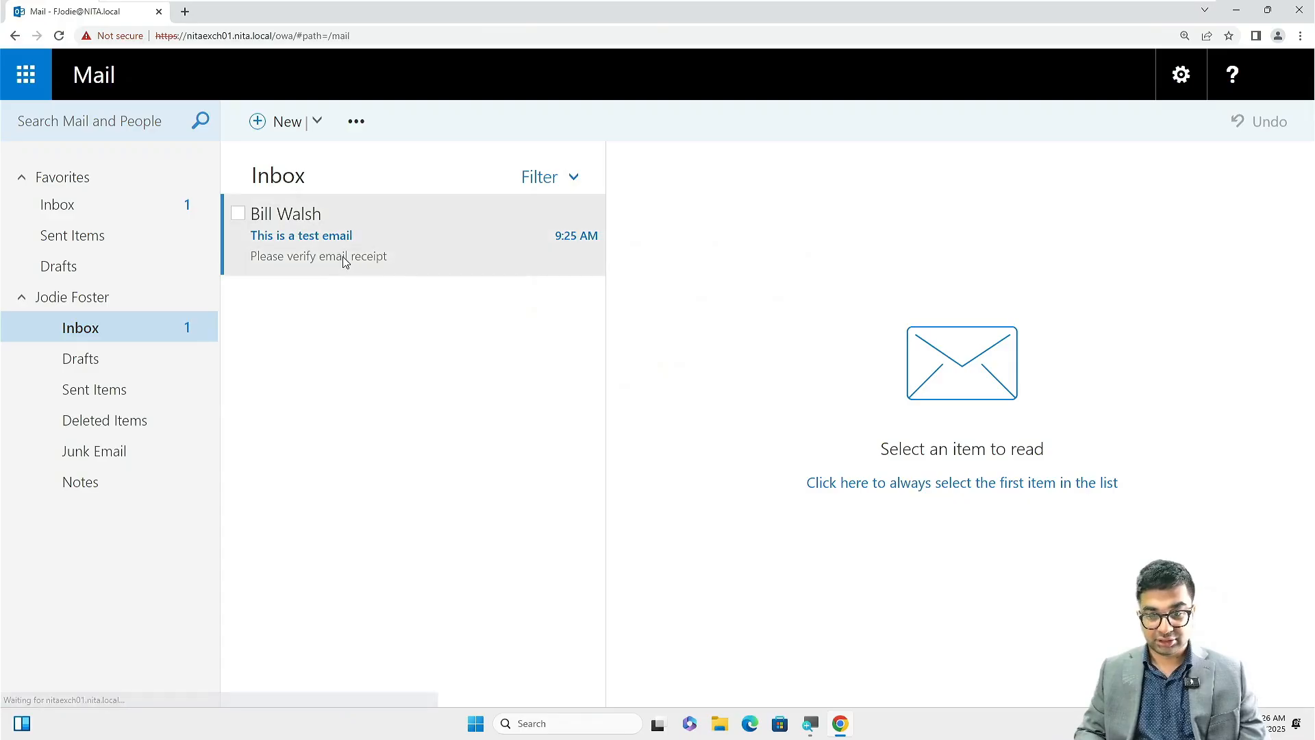
click(345, 259)
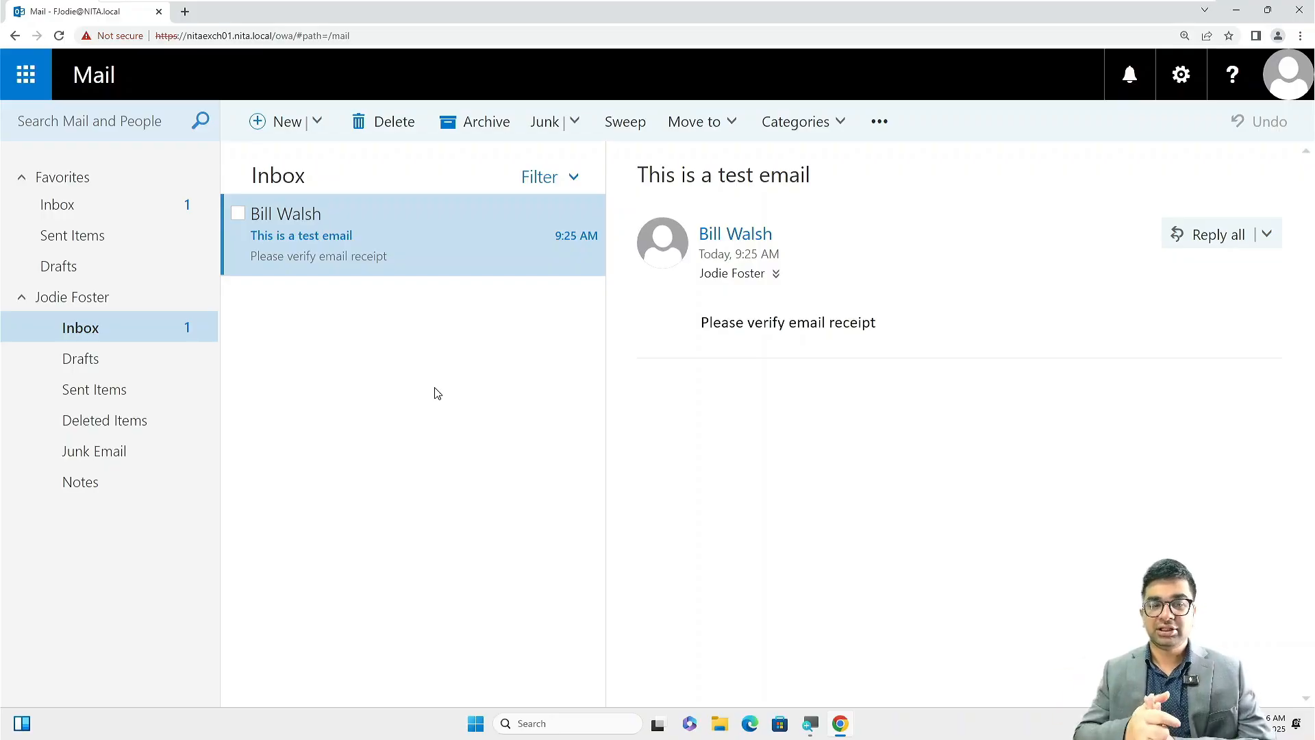
key(ctrl+shift+n)
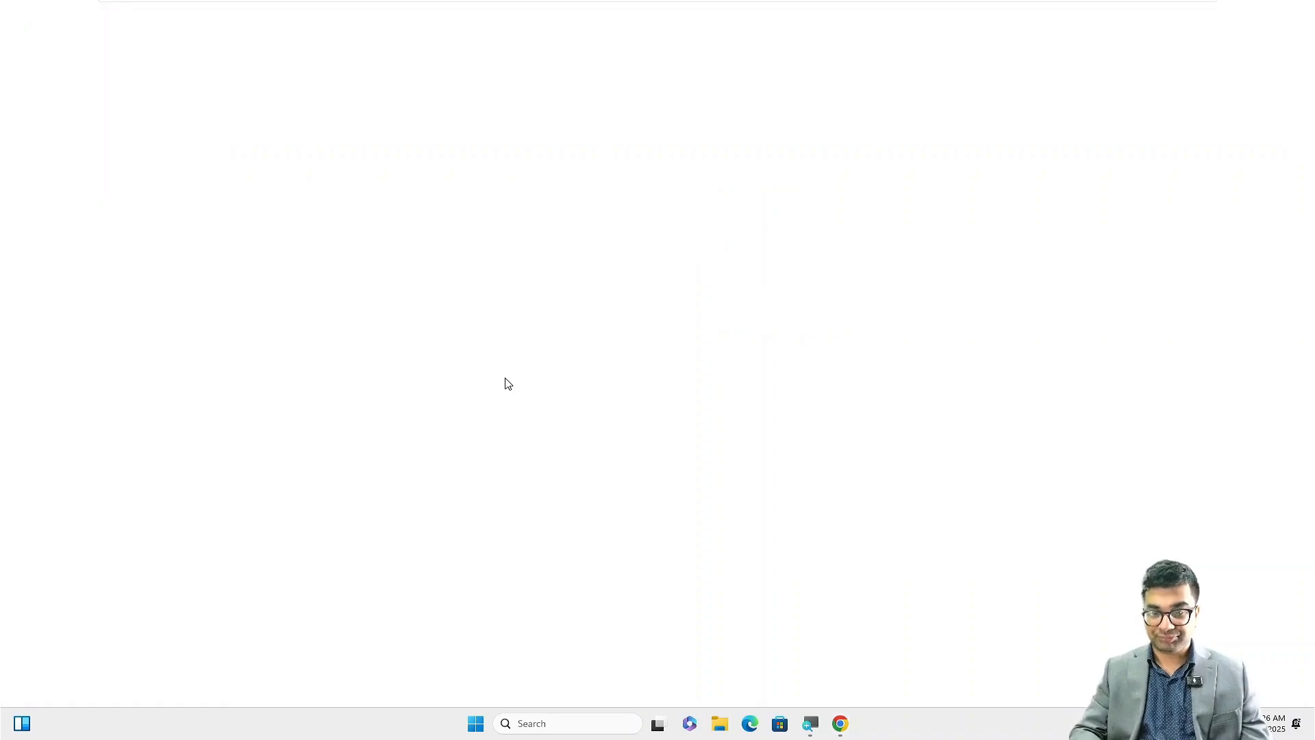
Snap the private and mail windows side by side and load the OWA address in the private window.
drag(355, 11, 1310, 323)
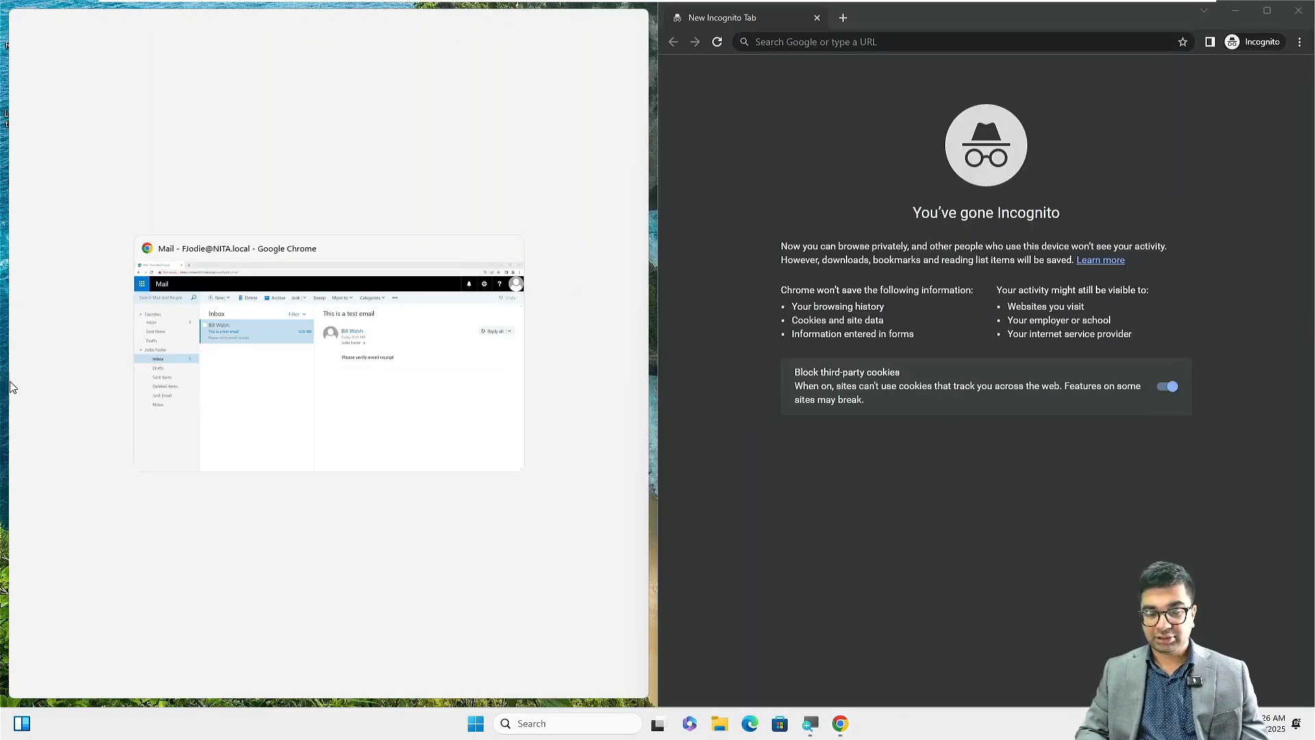
click(416, 405)
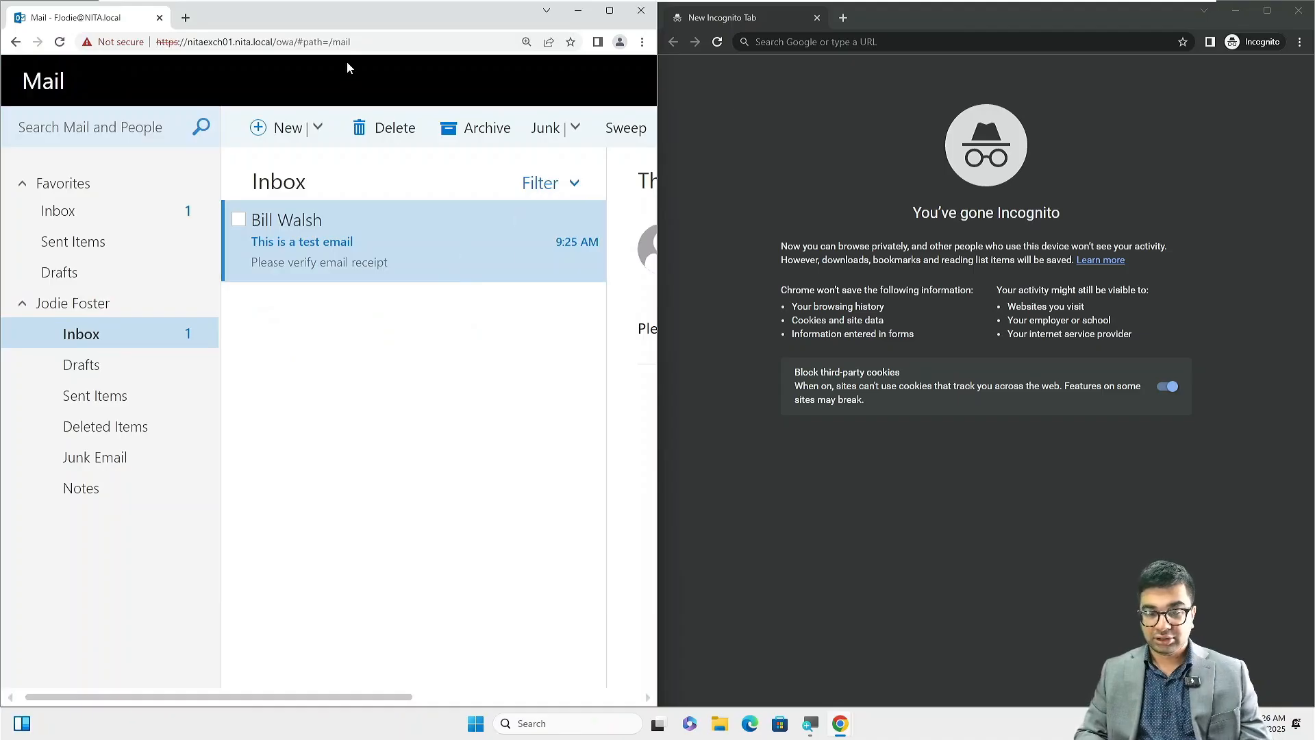
click(354, 42)
key(ctrl+c)
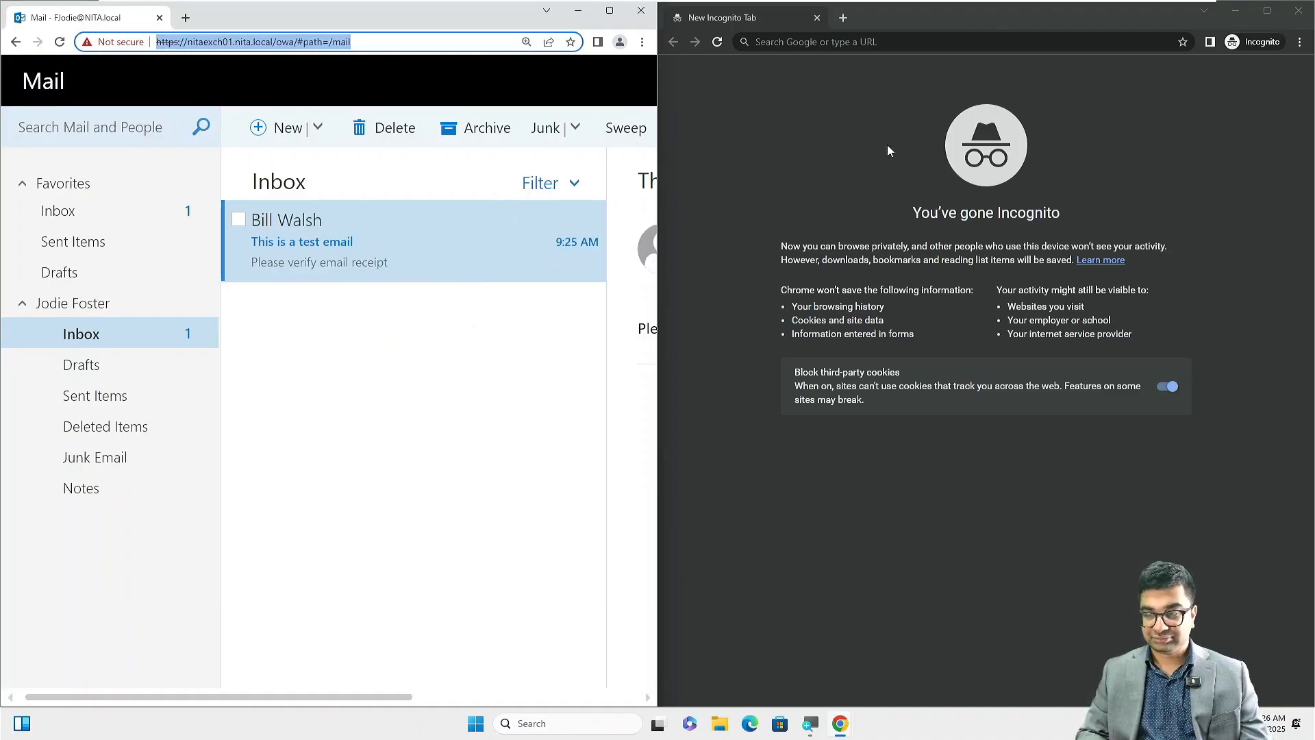
click(891, 42)
key(ctrl+v)
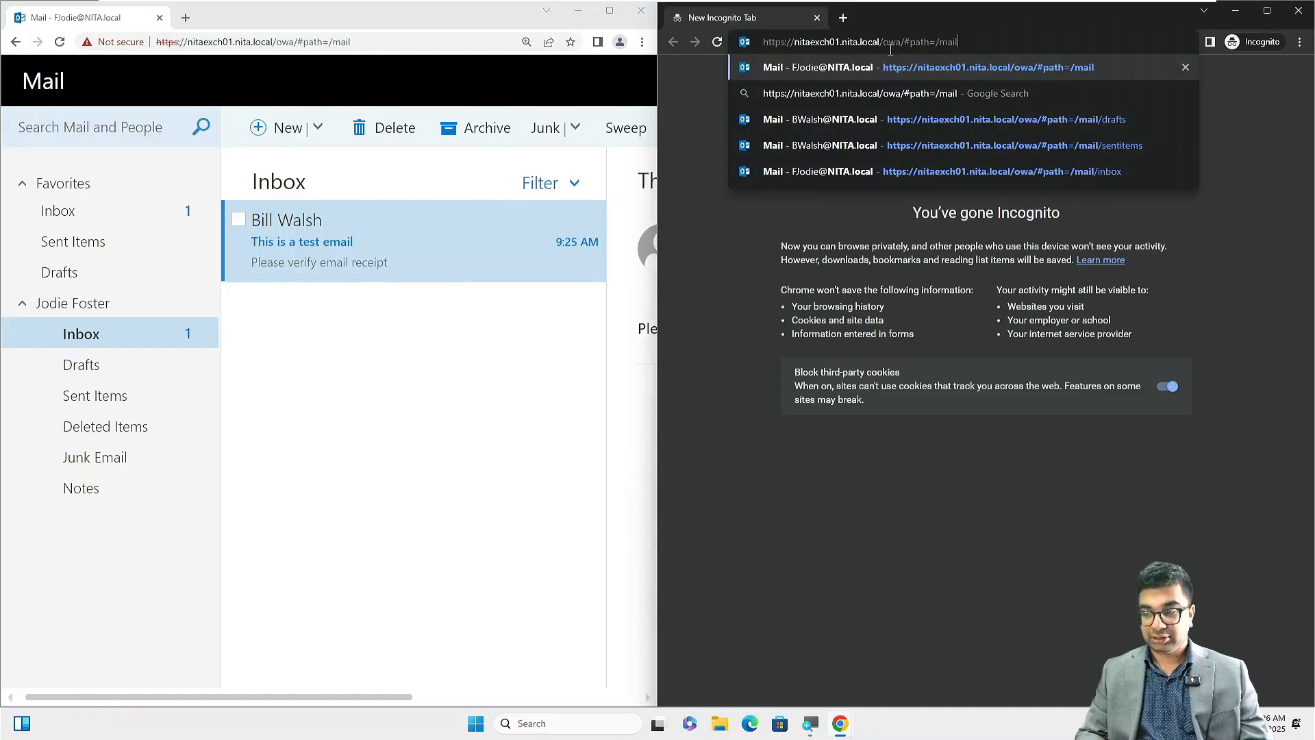
key(Return)
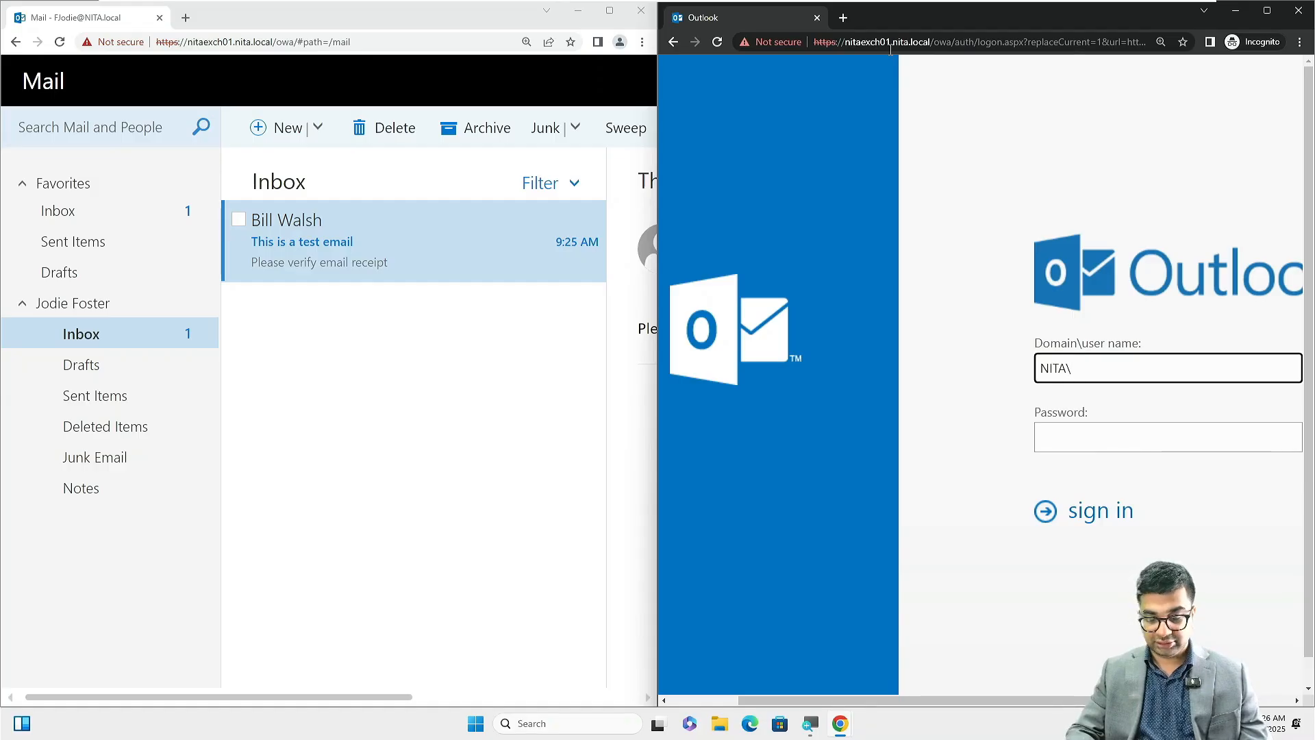
Sign in to the private window with the third user's domain user name and password.
key(Tab)
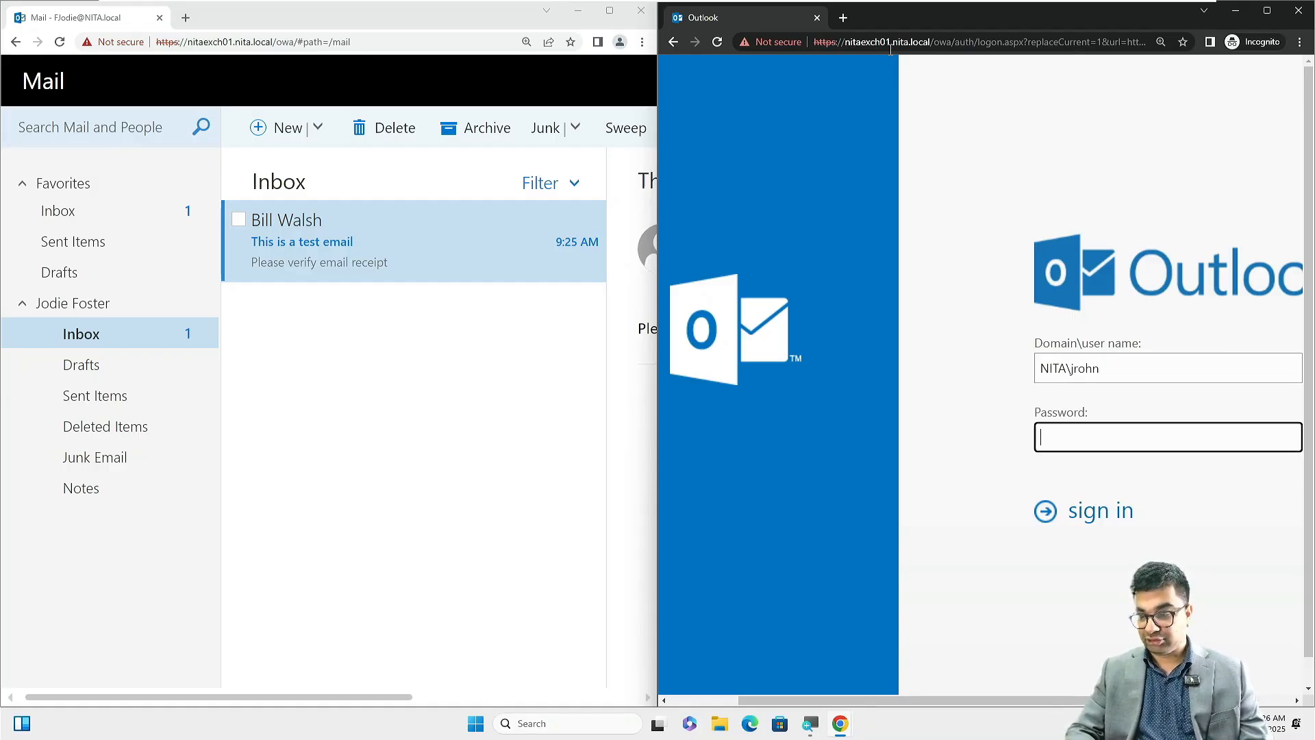
text(Password1)
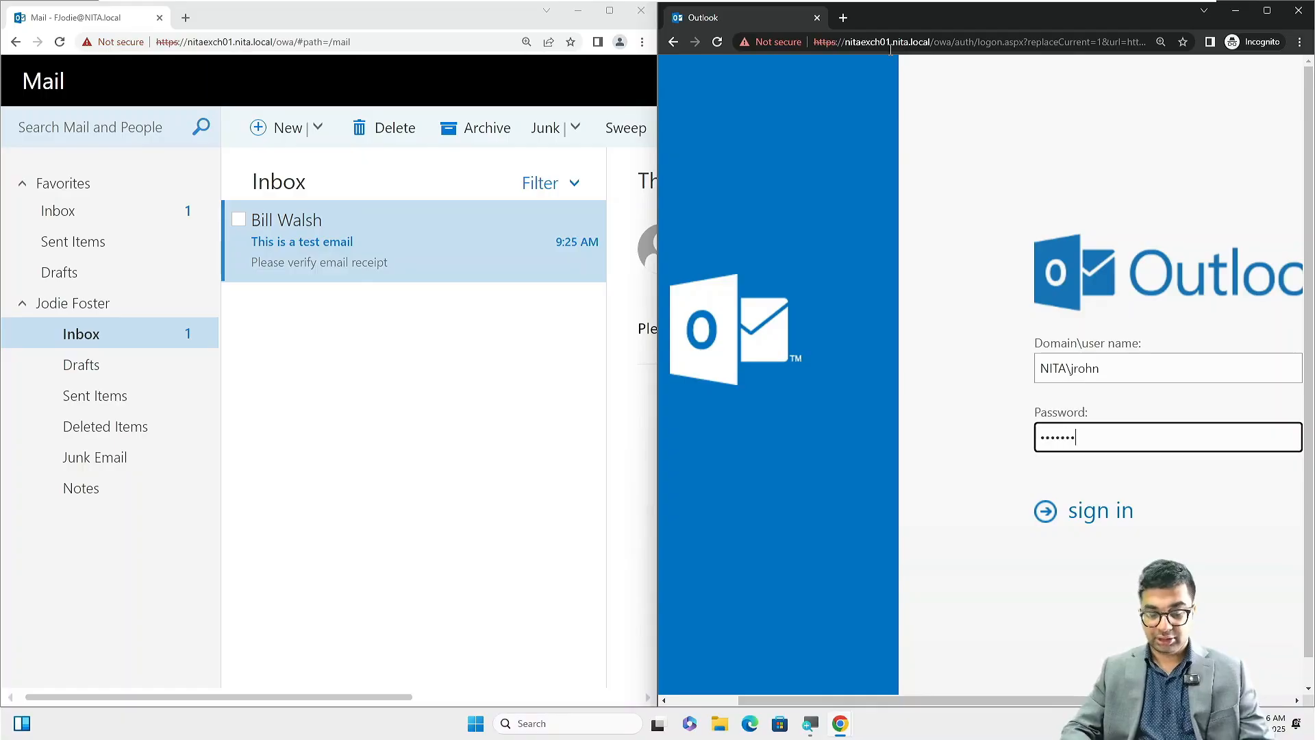
key(Return)
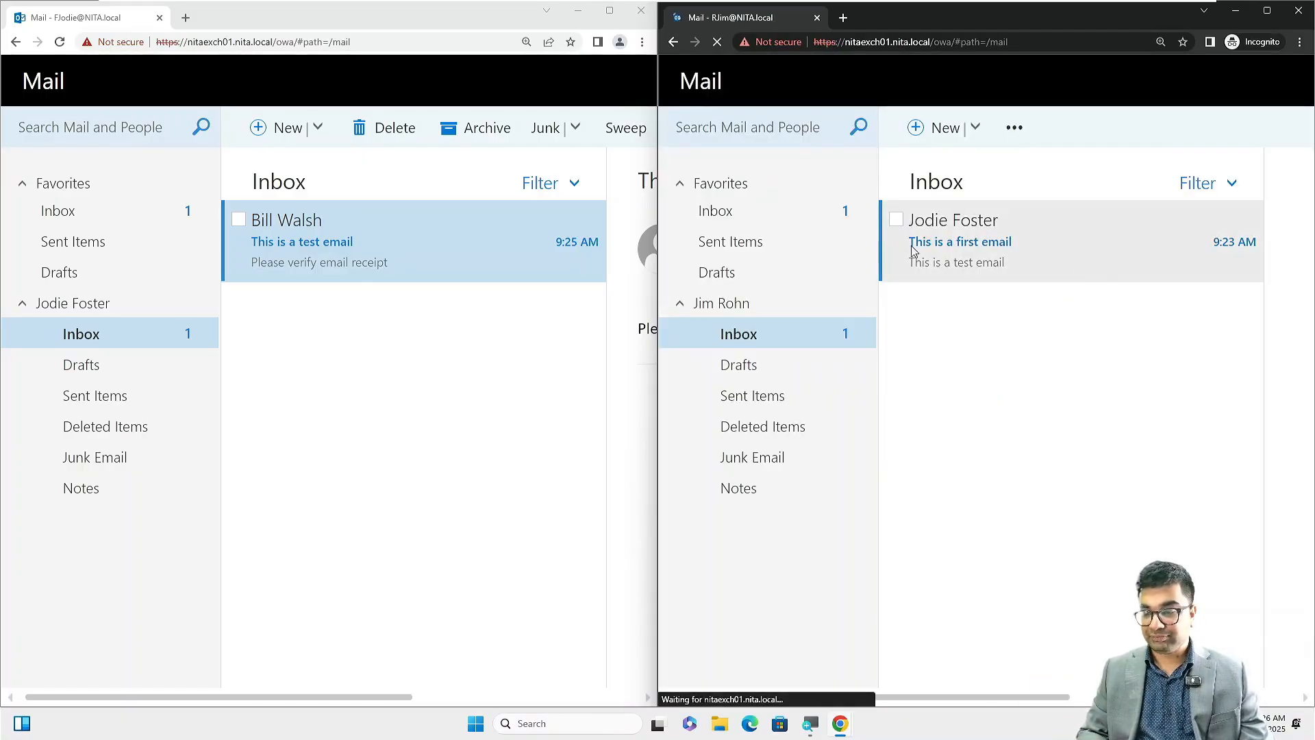
Send 'Test Email 03' to the colleague with body 'This is the 3rd test email between users'.
click(916, 129)
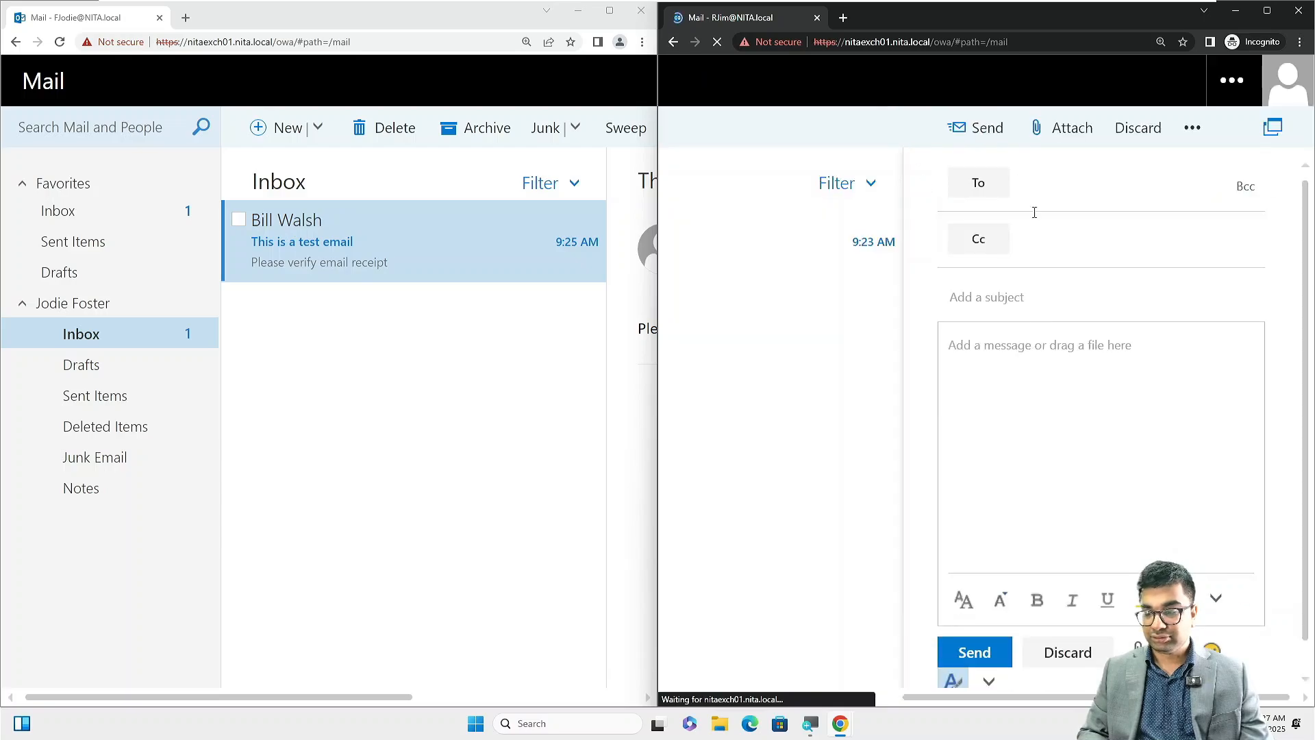
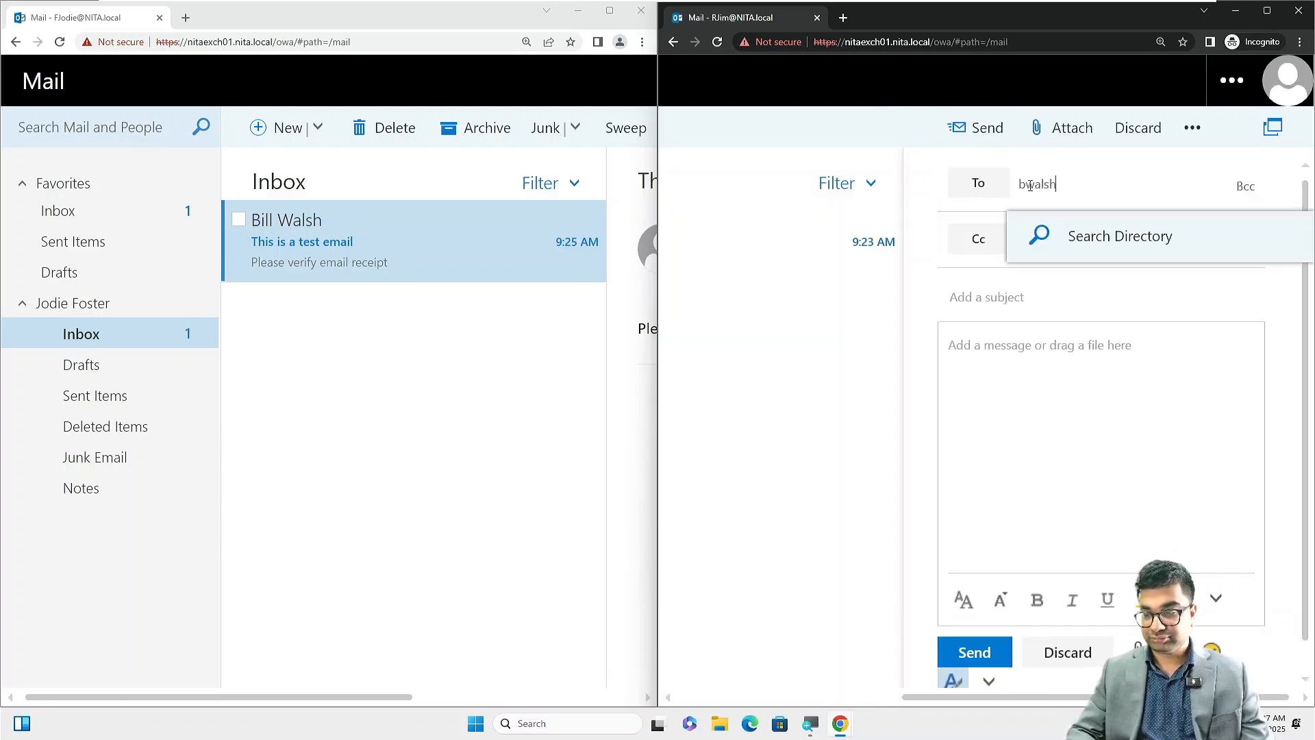
key(Tab)
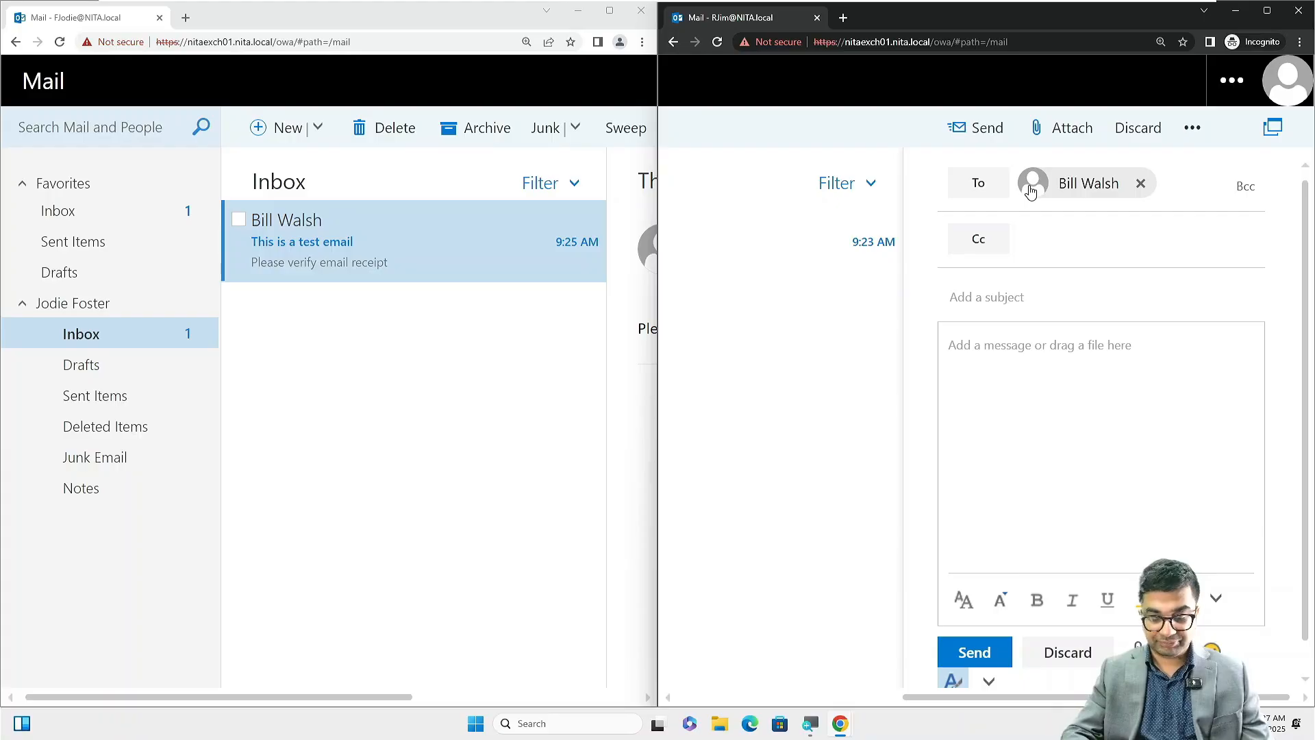
text(Test )
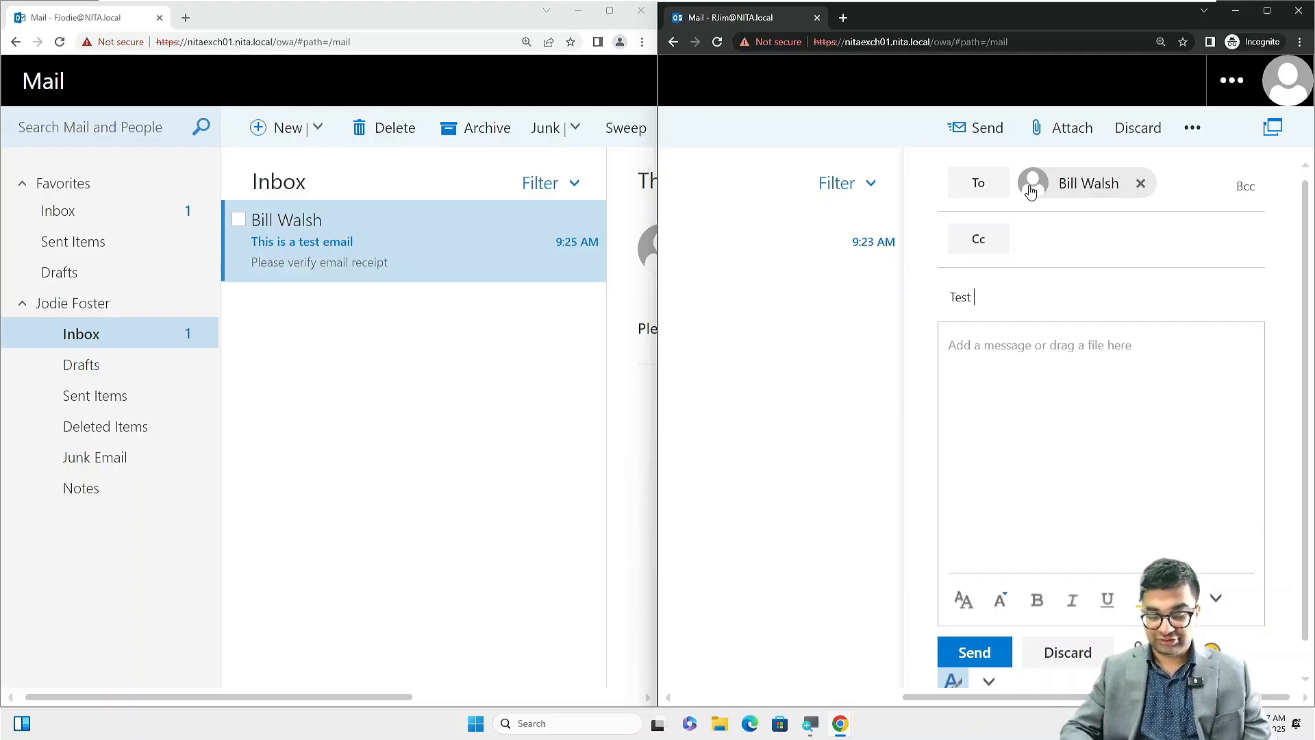
text(Email 03)
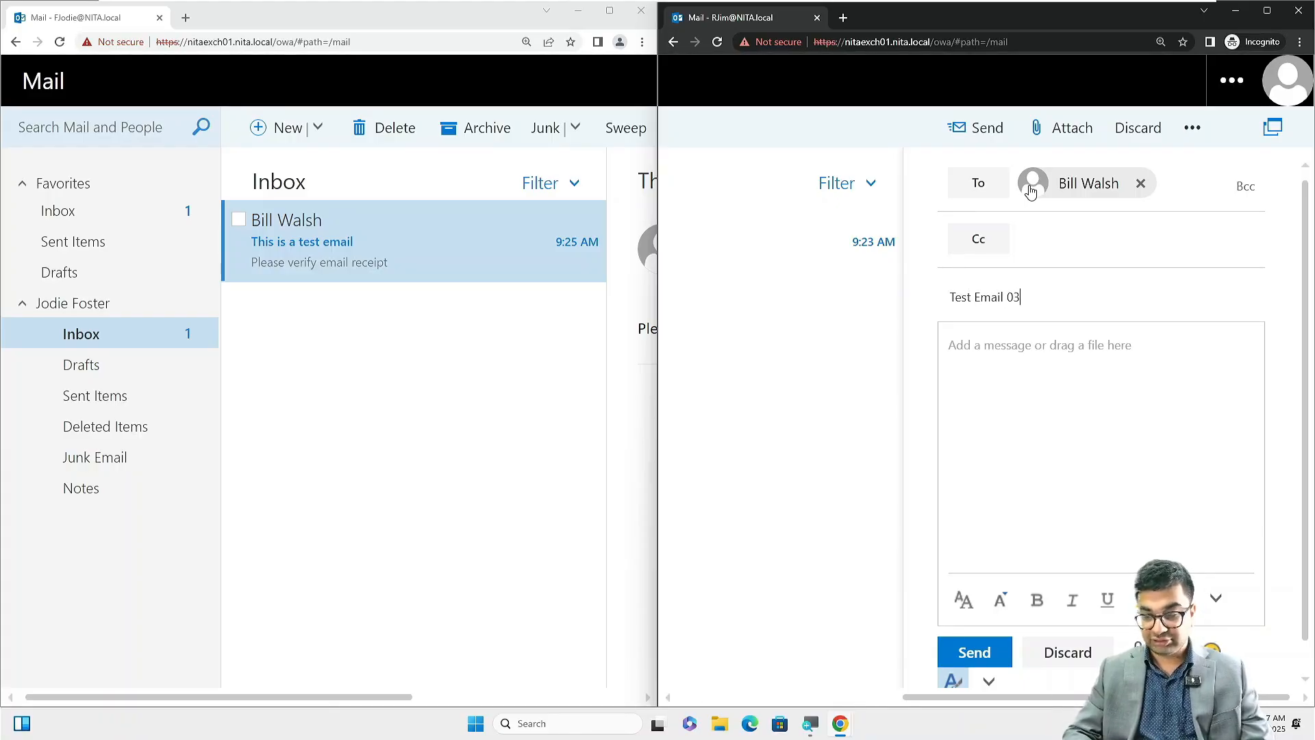
key(Tab)
text(This is a)
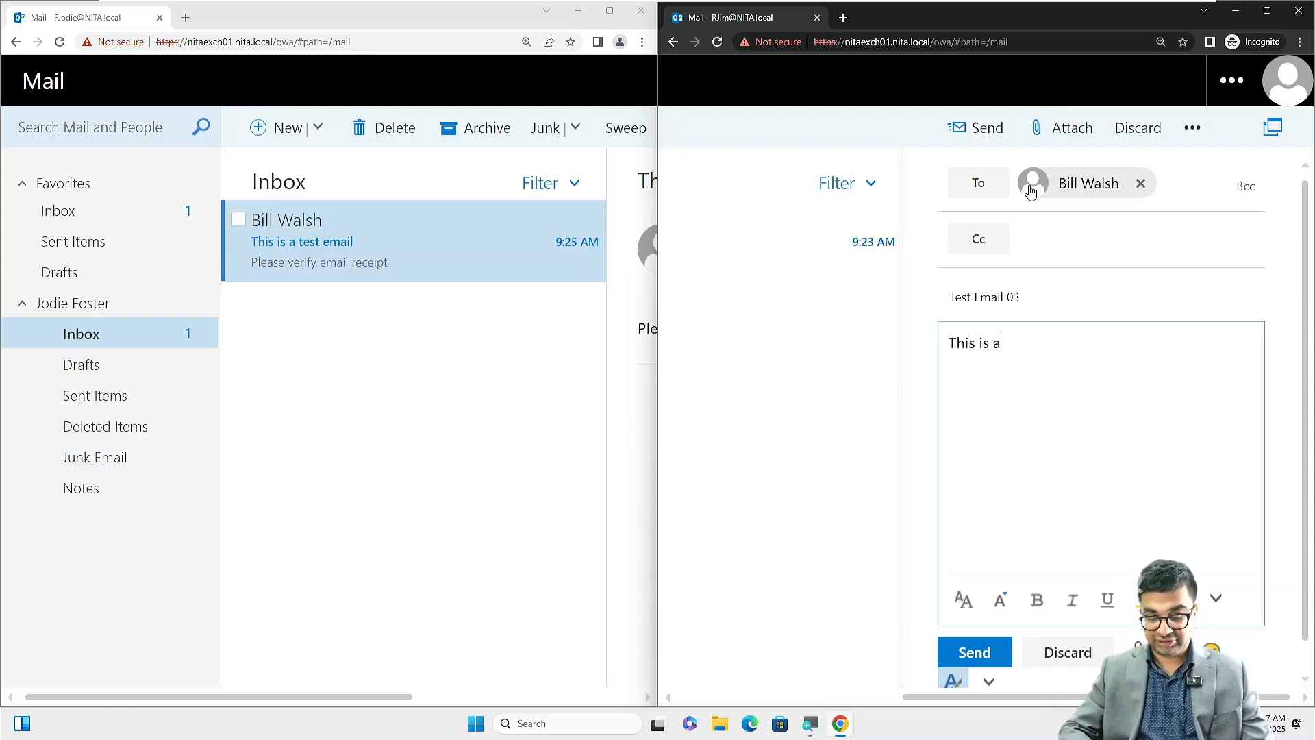
key(BackSpace)
text(the 3r)
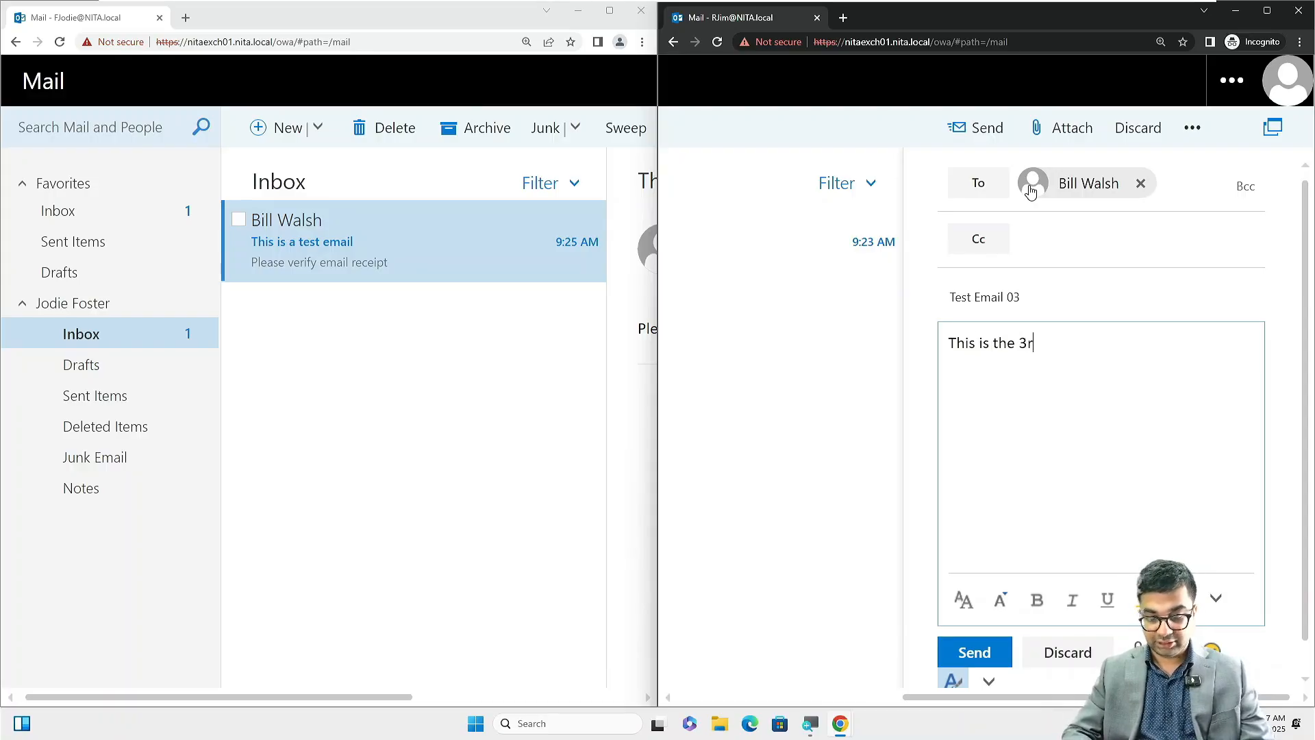
text(d test email )
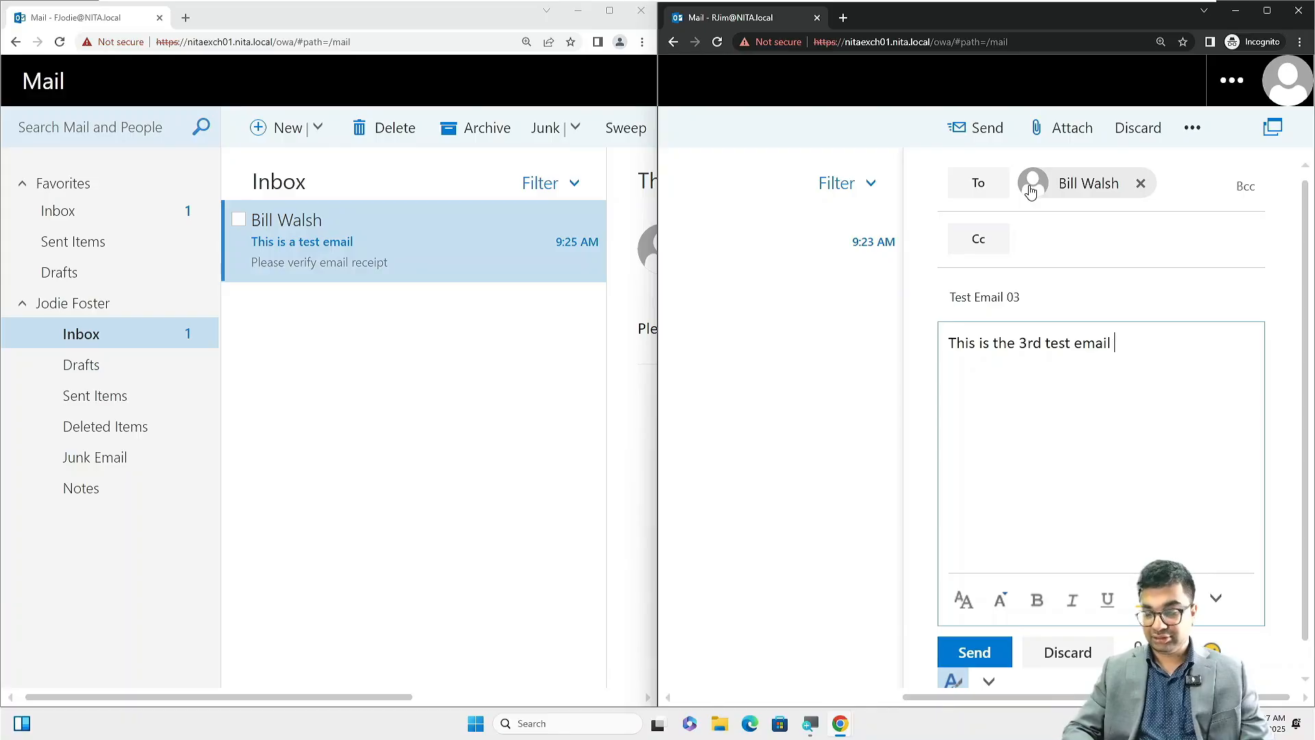
text(between users)
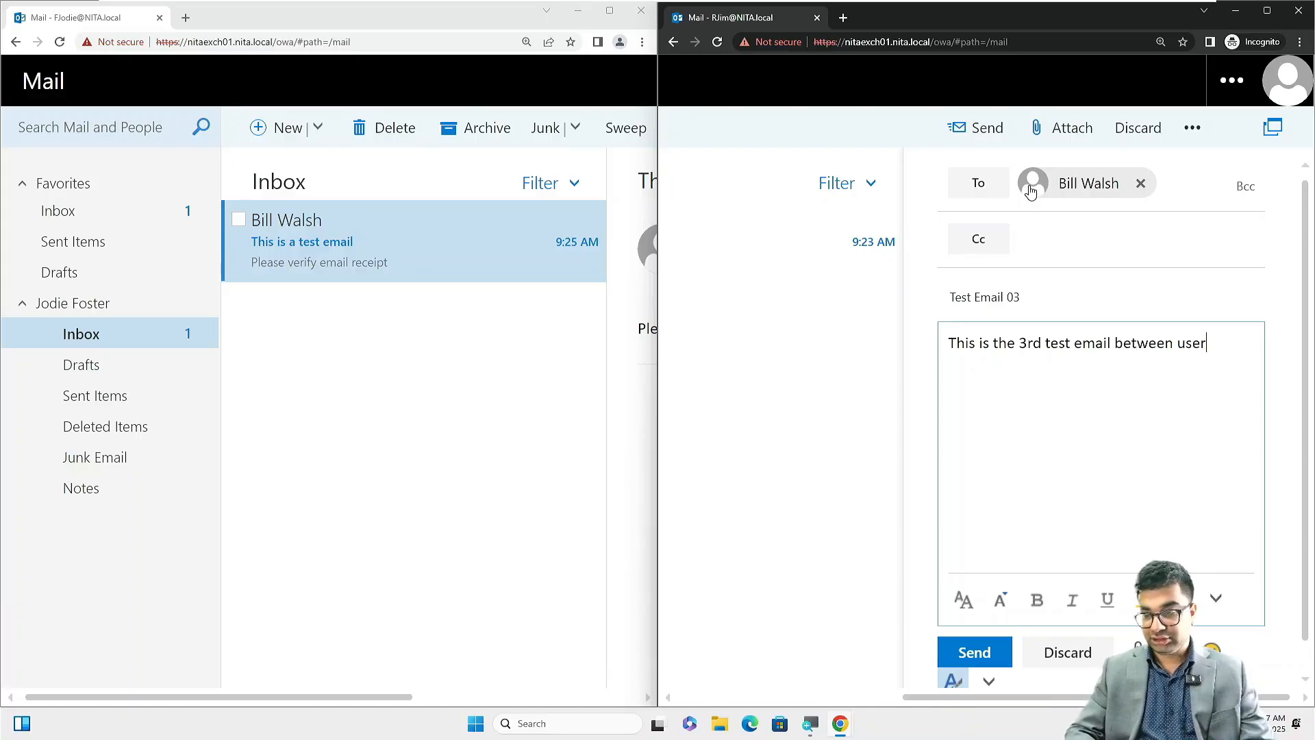
click(985, 657)
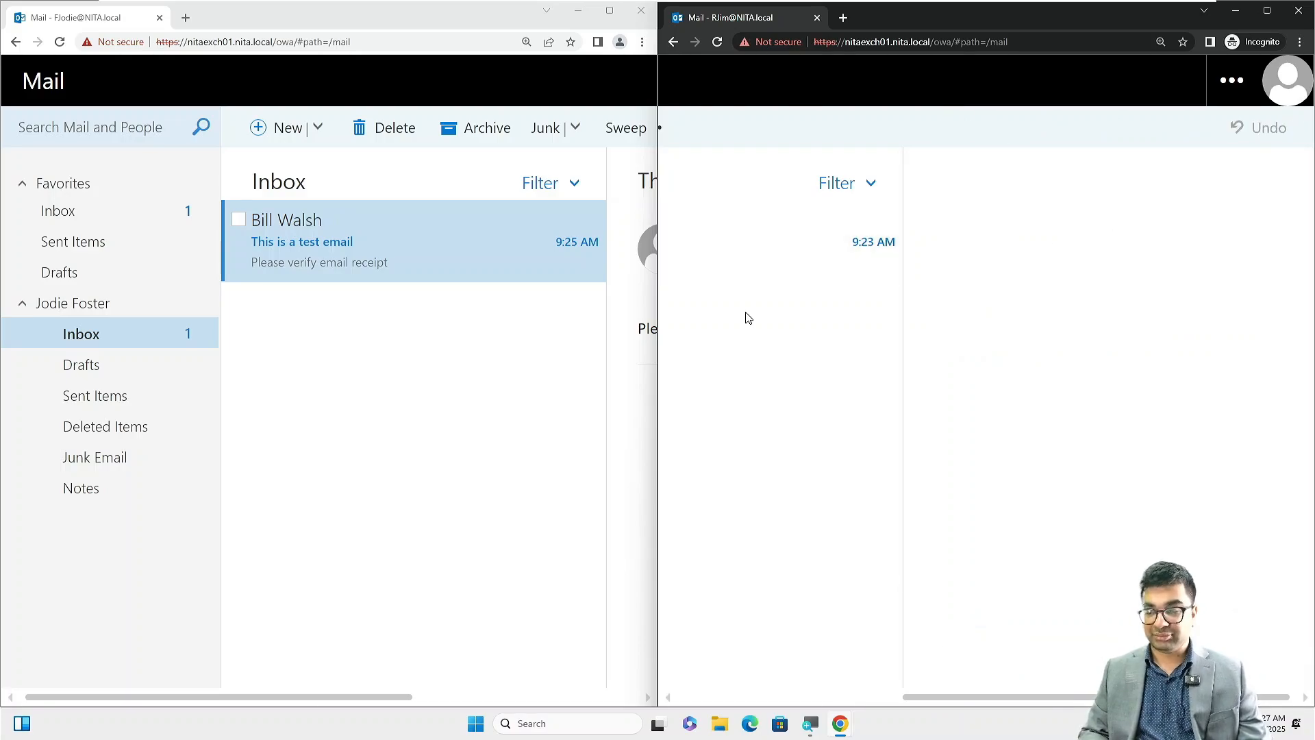
Reset the page zoom and open the first inbox email, marking it read.
key(ctrl+0)
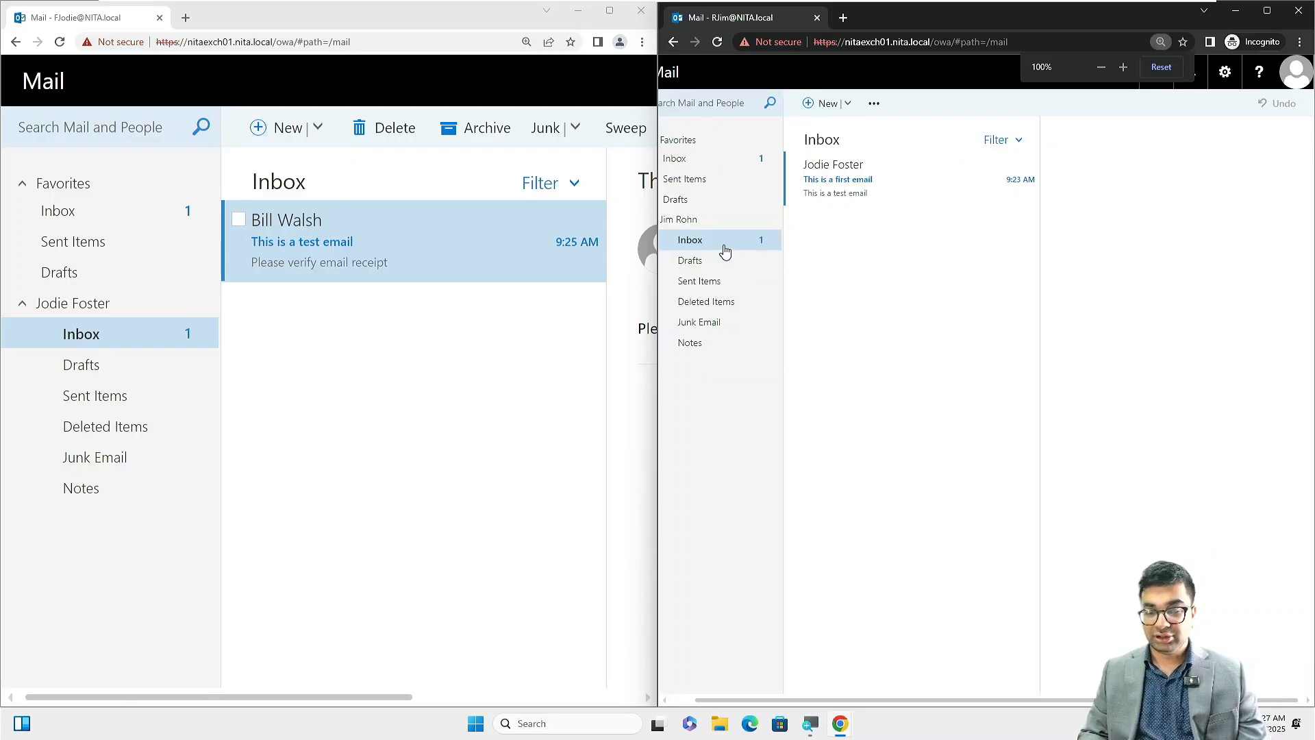
click(921, 174)
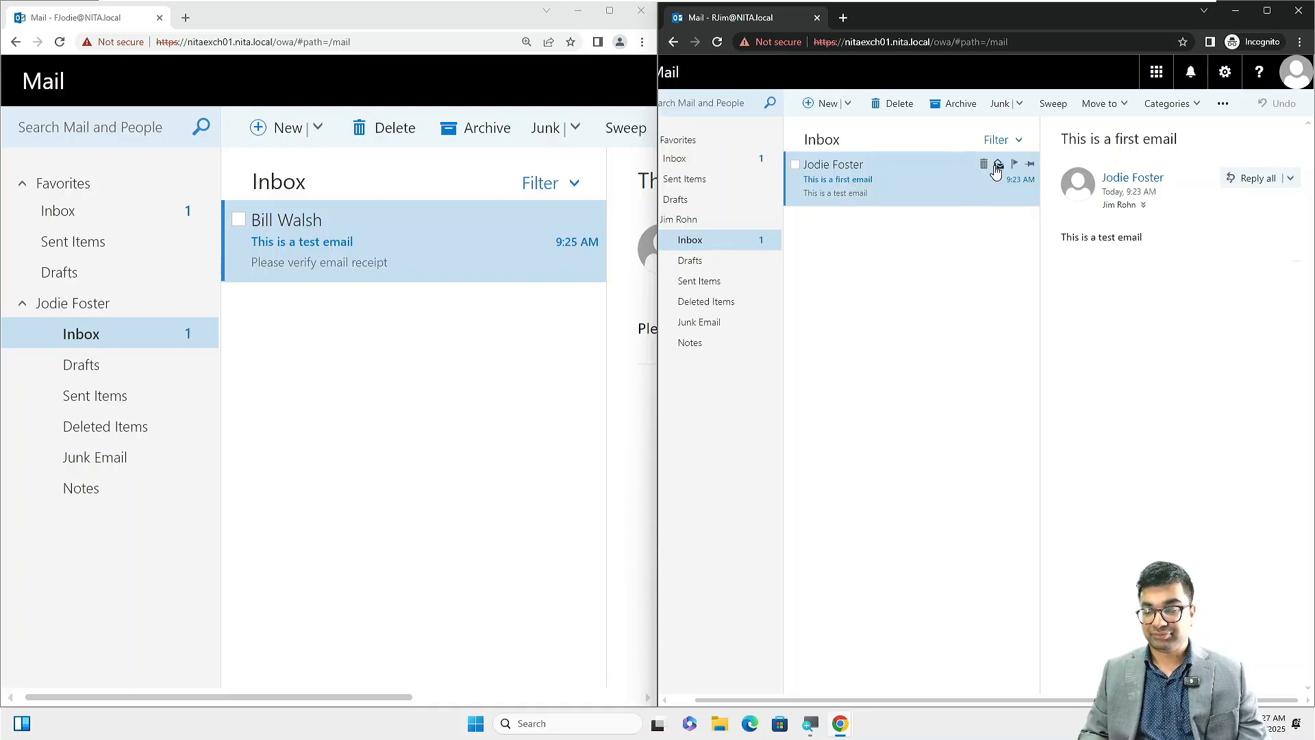
click(997, 170)
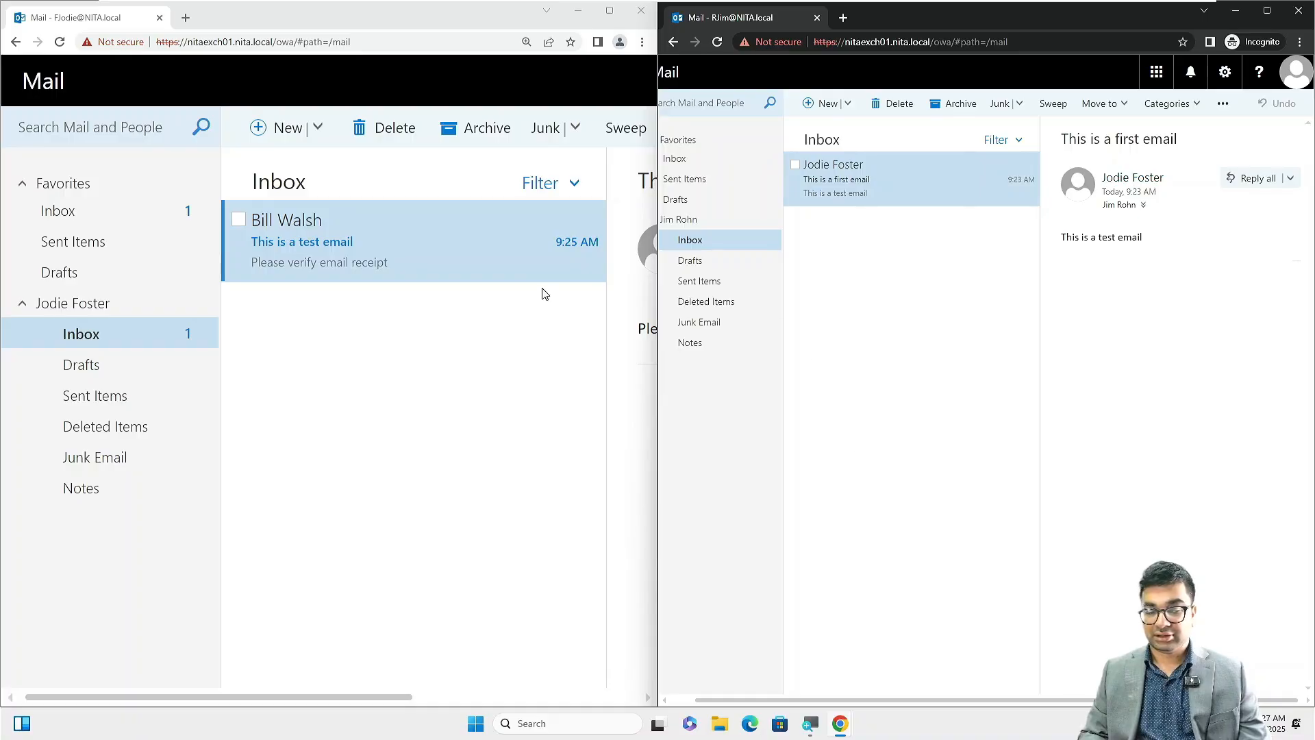
Open Sent Items to confirm Test Email 03 was sent.
click(406, 382)
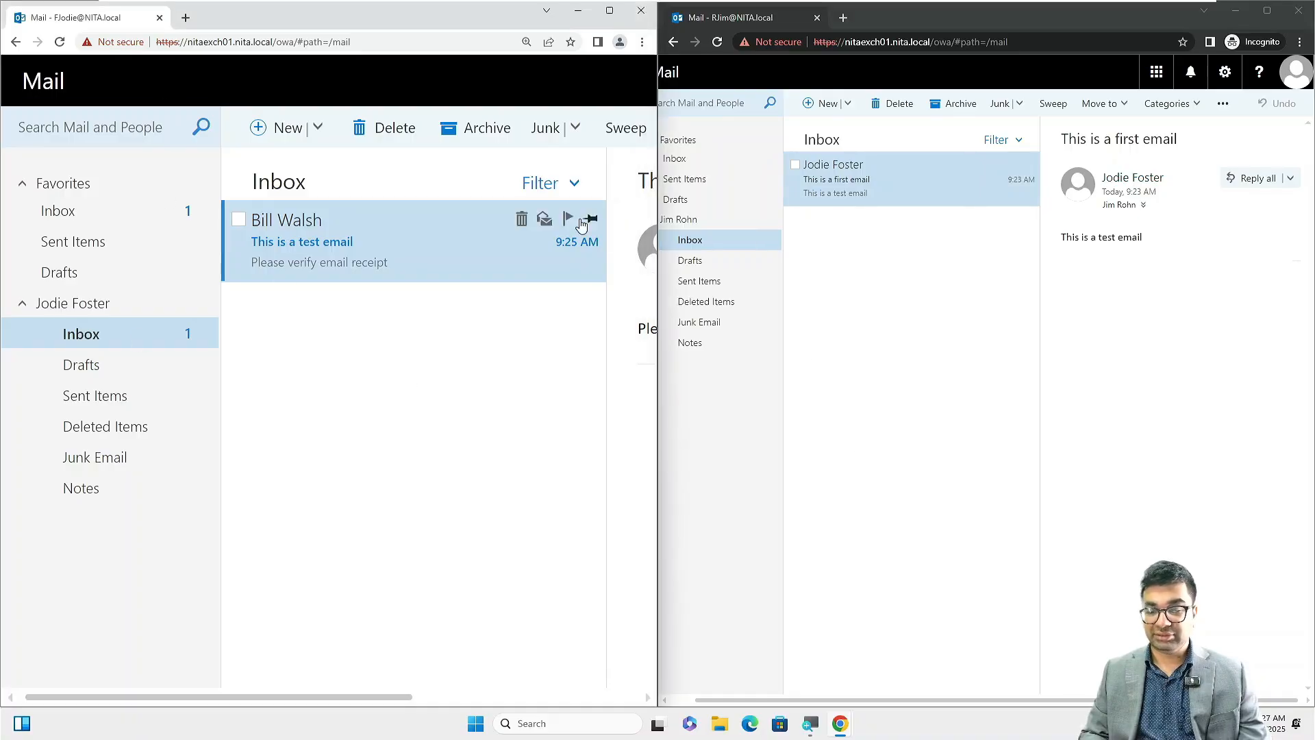
click(712, 282)
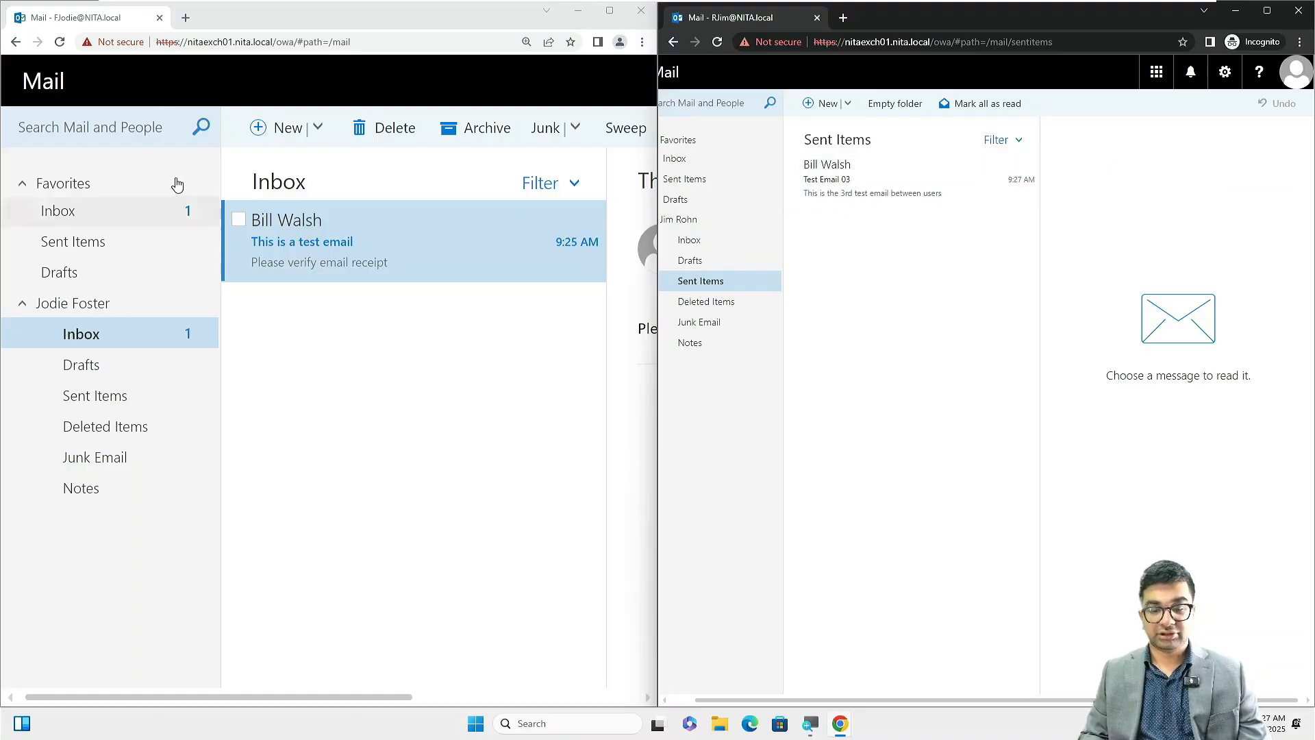
click(372, 377)
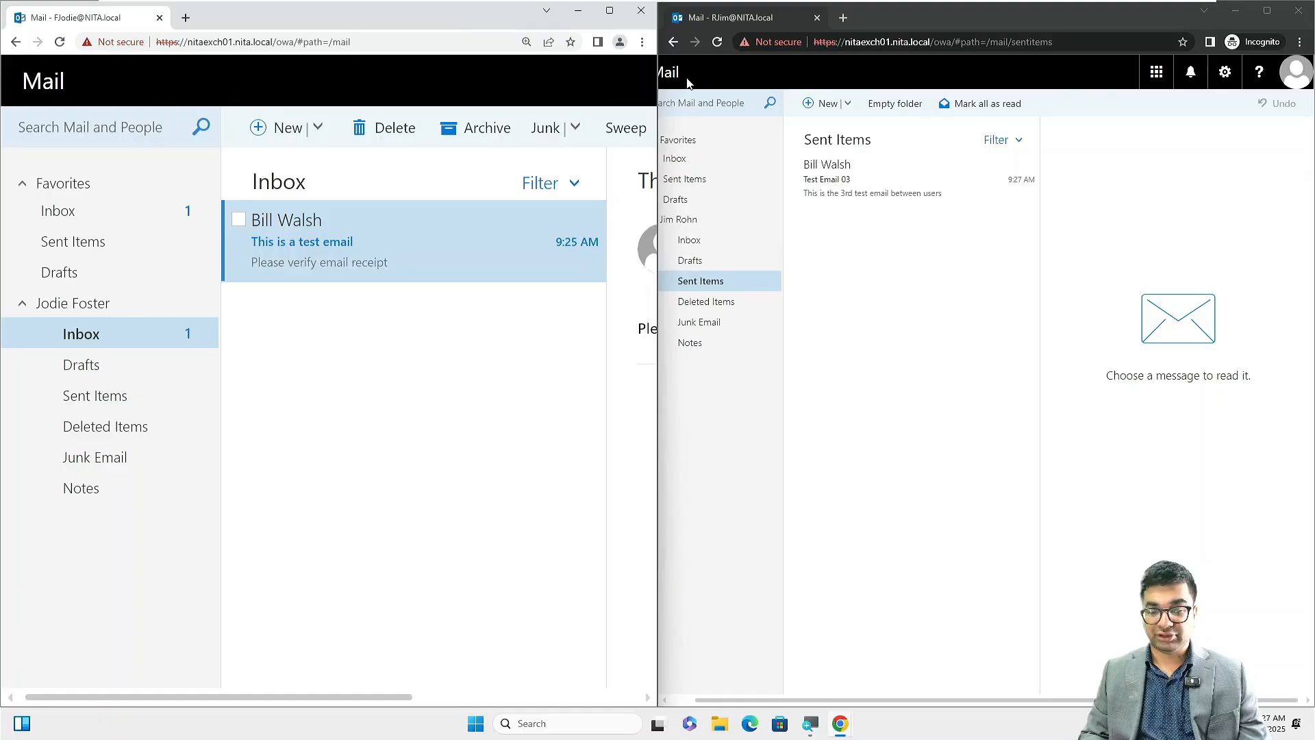
scroll(335, 413, down, 2)
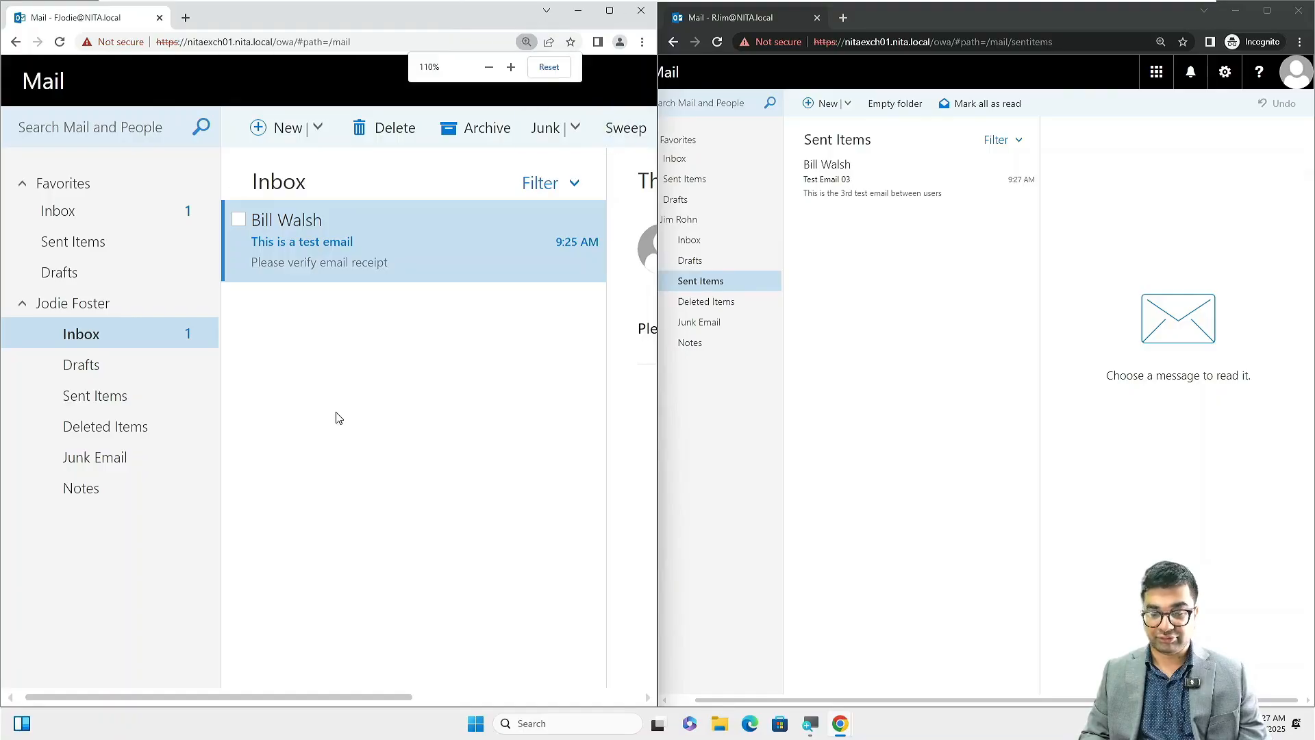
scroll(192, 452, down, 1)
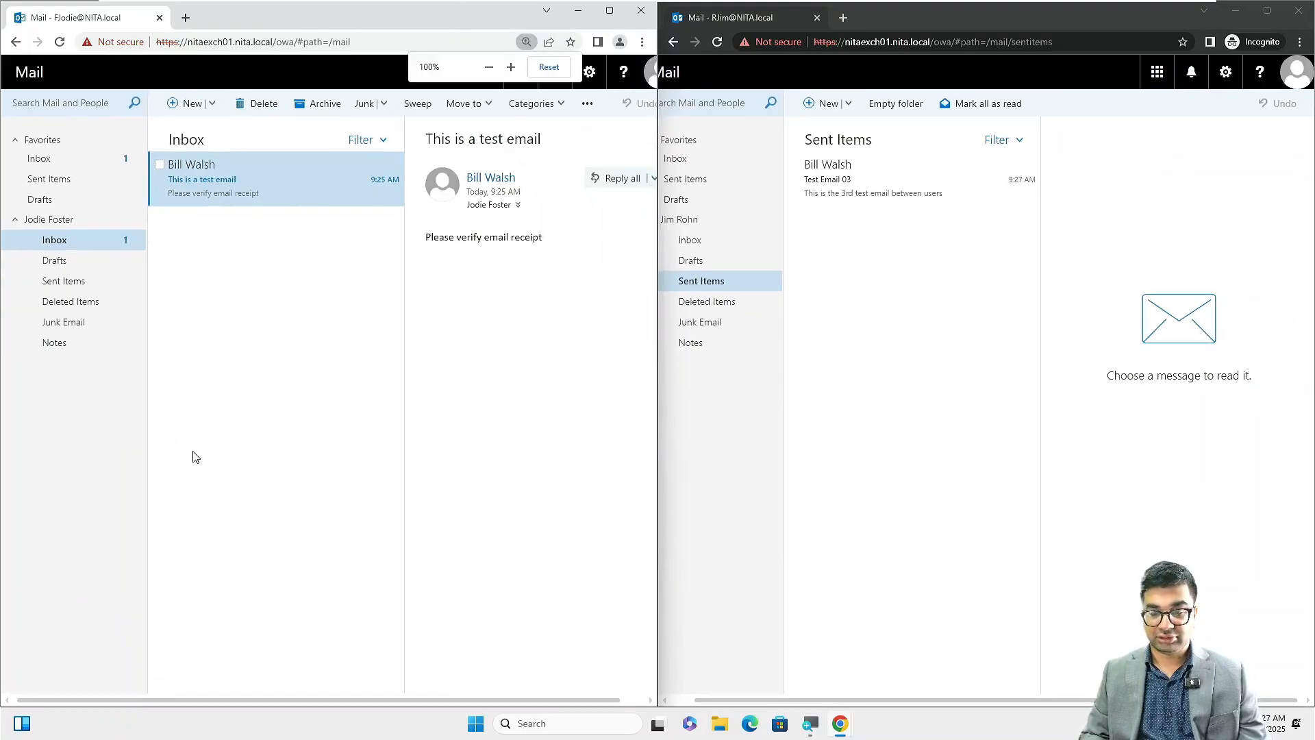
click(651, 71)
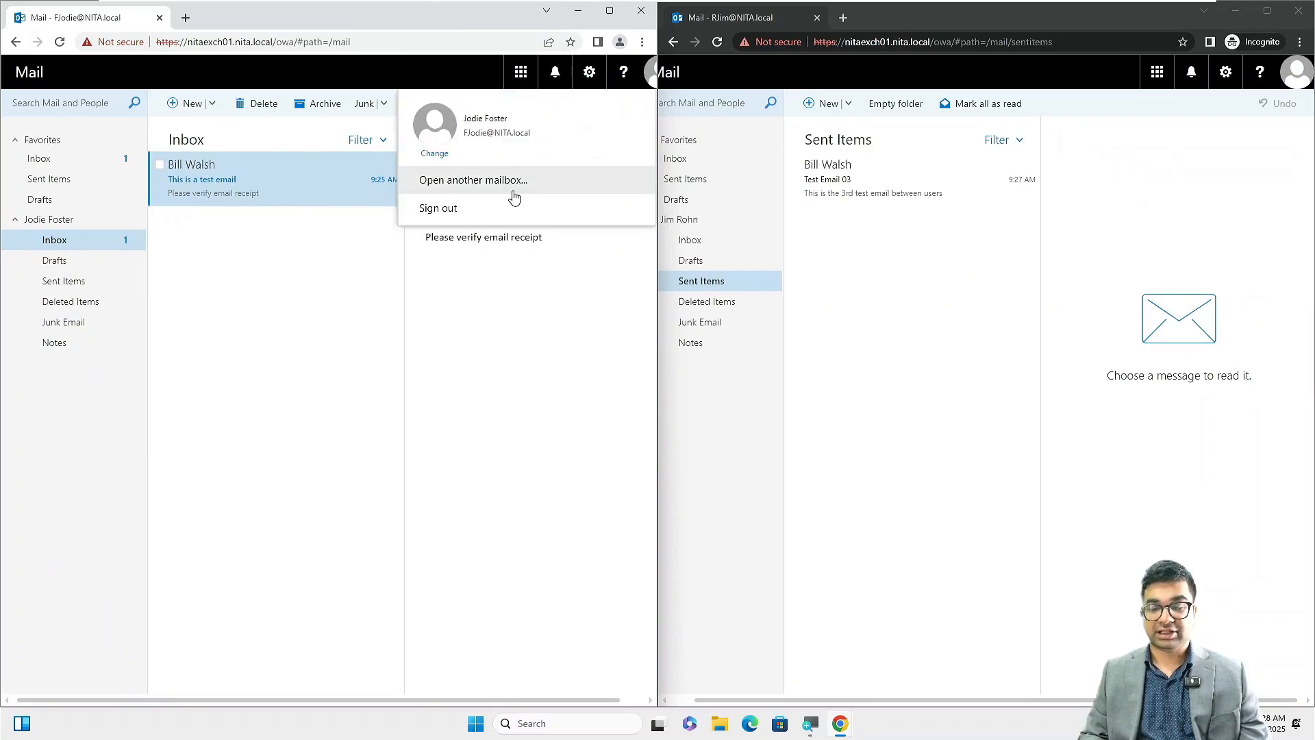
Sign out and sign back in with the recipient's user name and password.
click(452, 208)
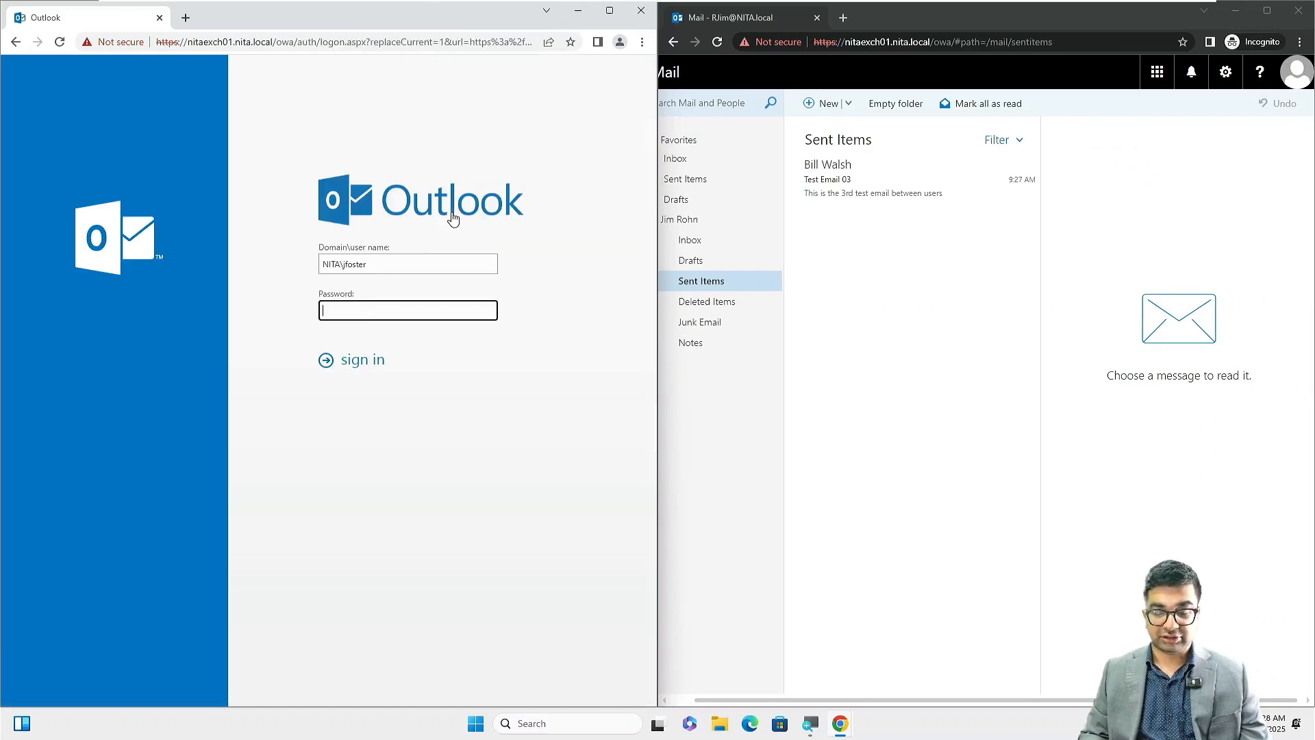
click(374, 269)
key(BackSpace)
key(BackSpace)
key(BackSpace)
key(BackSpace)
key(BackSpace)
key(BackSpace)
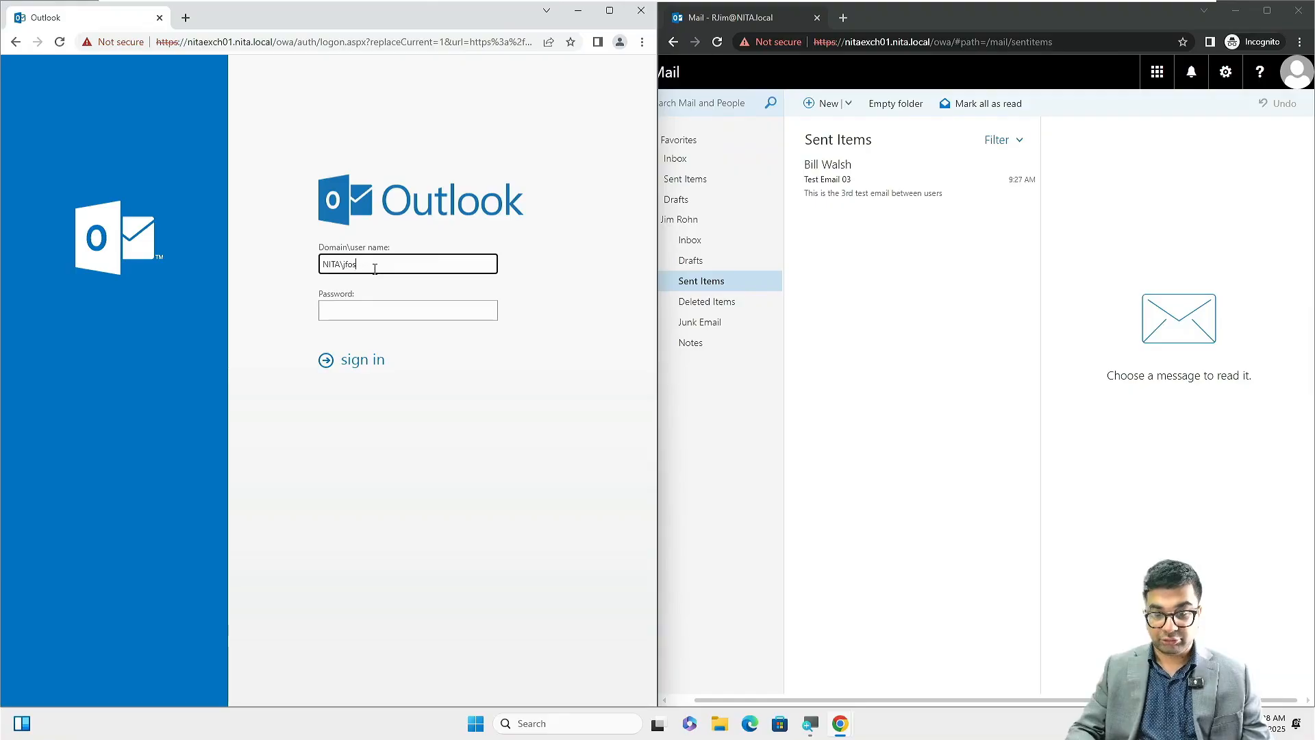
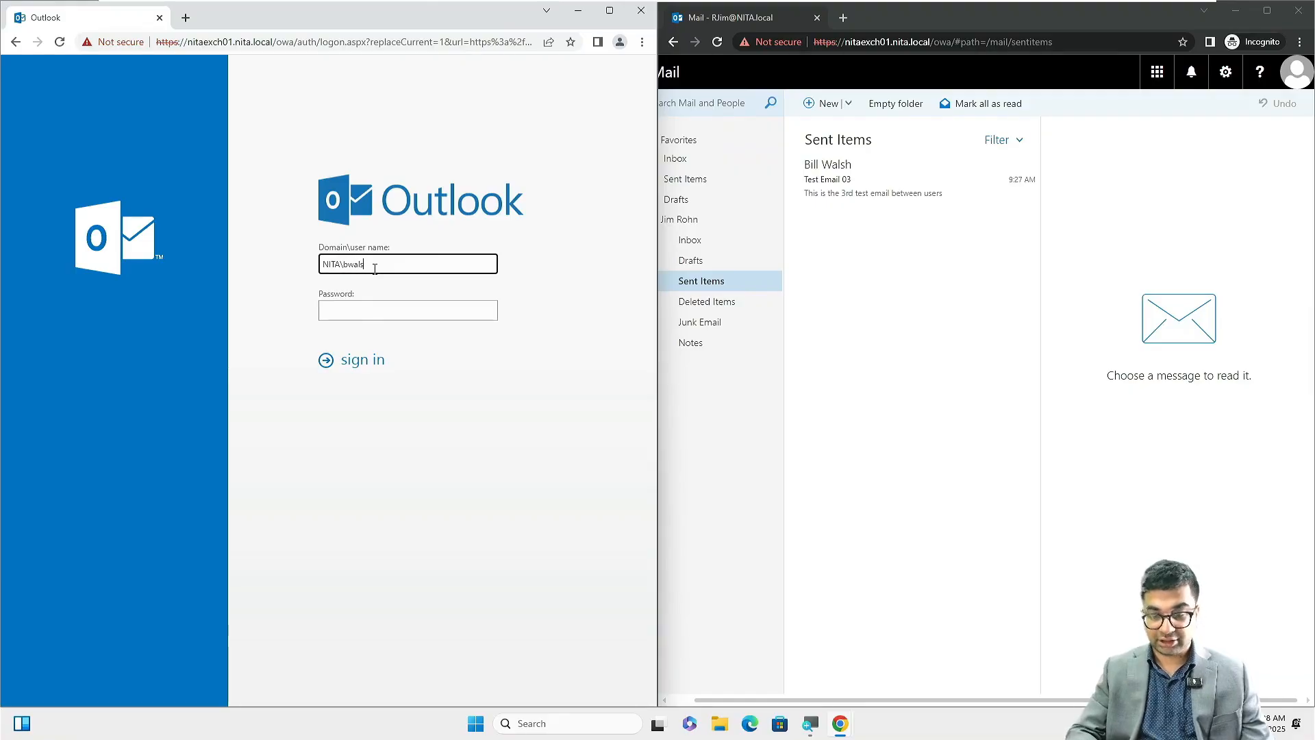
key(Tab)
text(•••••••)
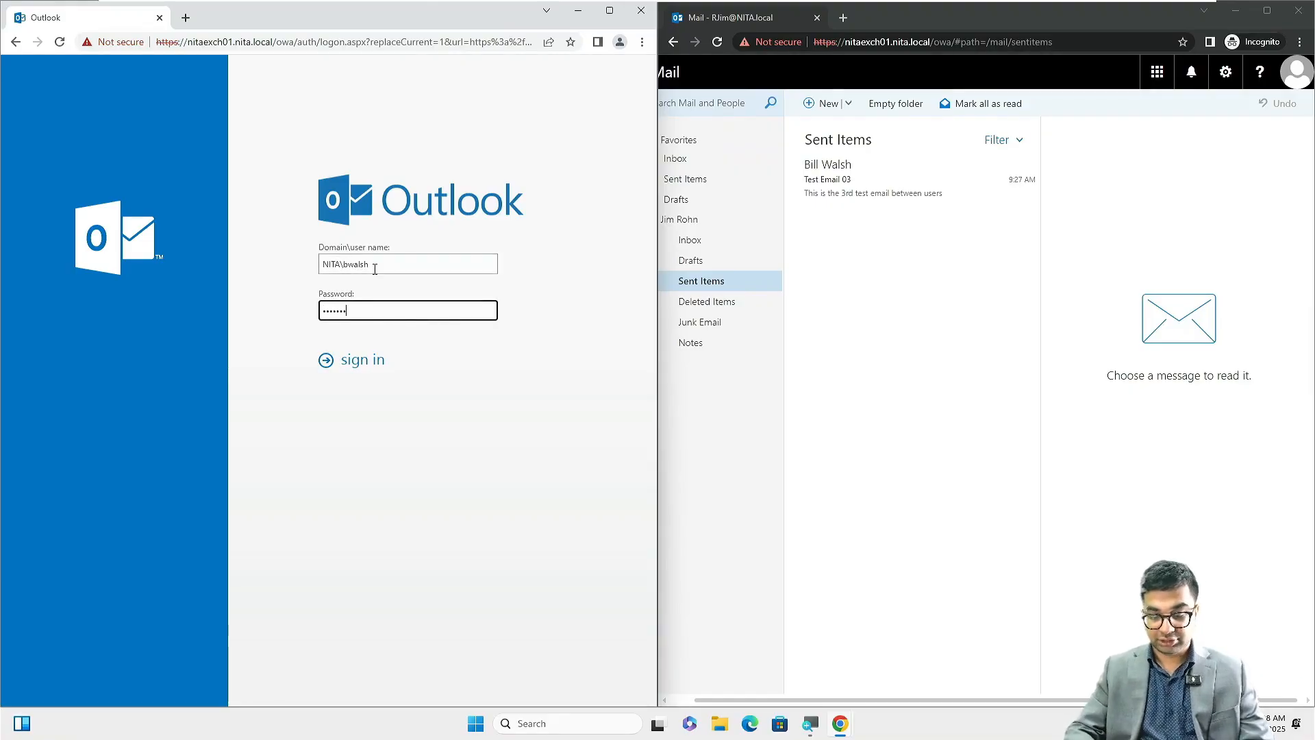
text(••••)
key(Return)
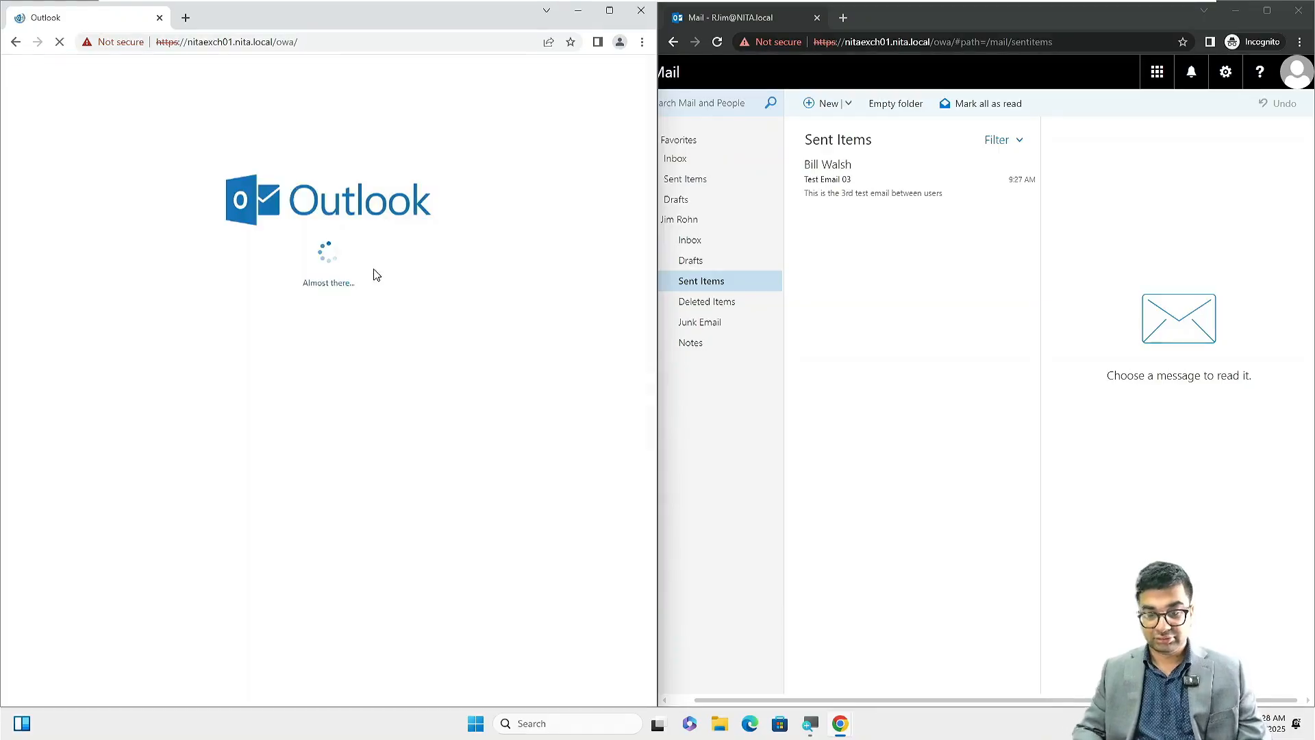
Open Test Email 03, close the private window, maximize the mailbox, and mark it read.
click(183, 185)
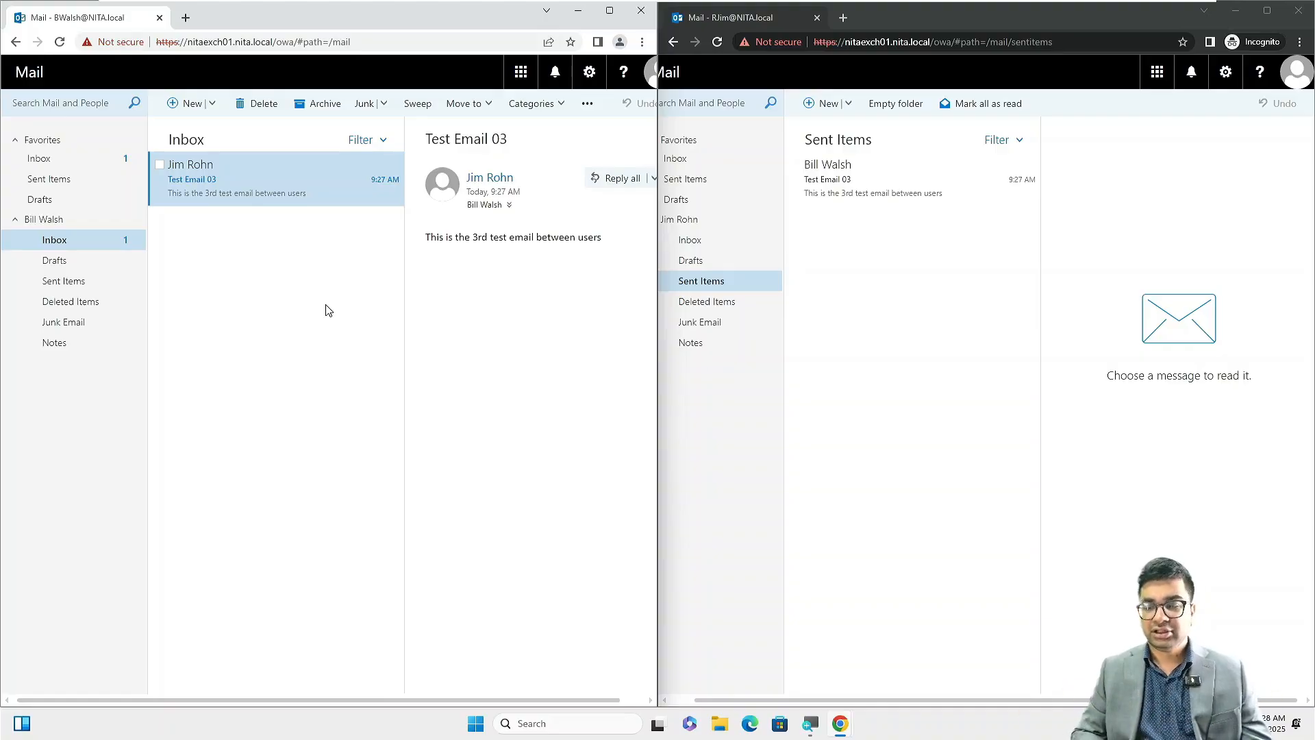
click(1299, 10)
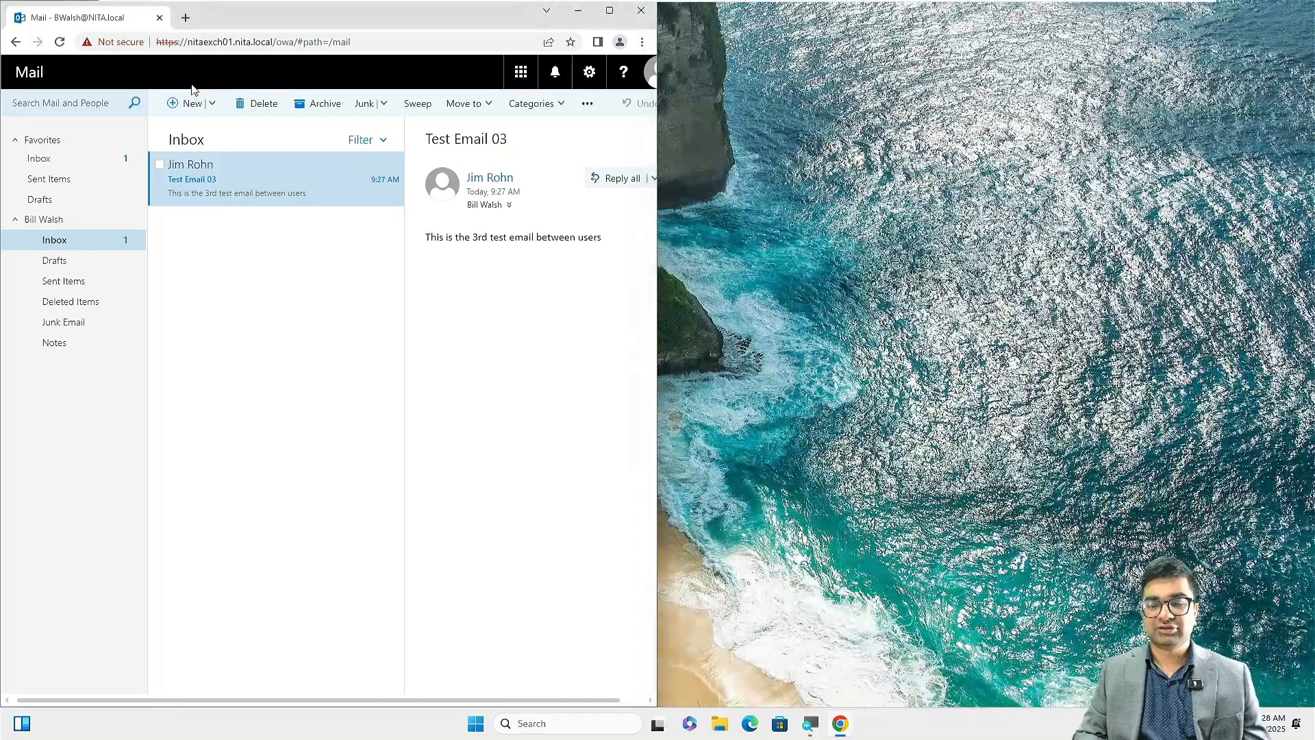
click(611, 11)
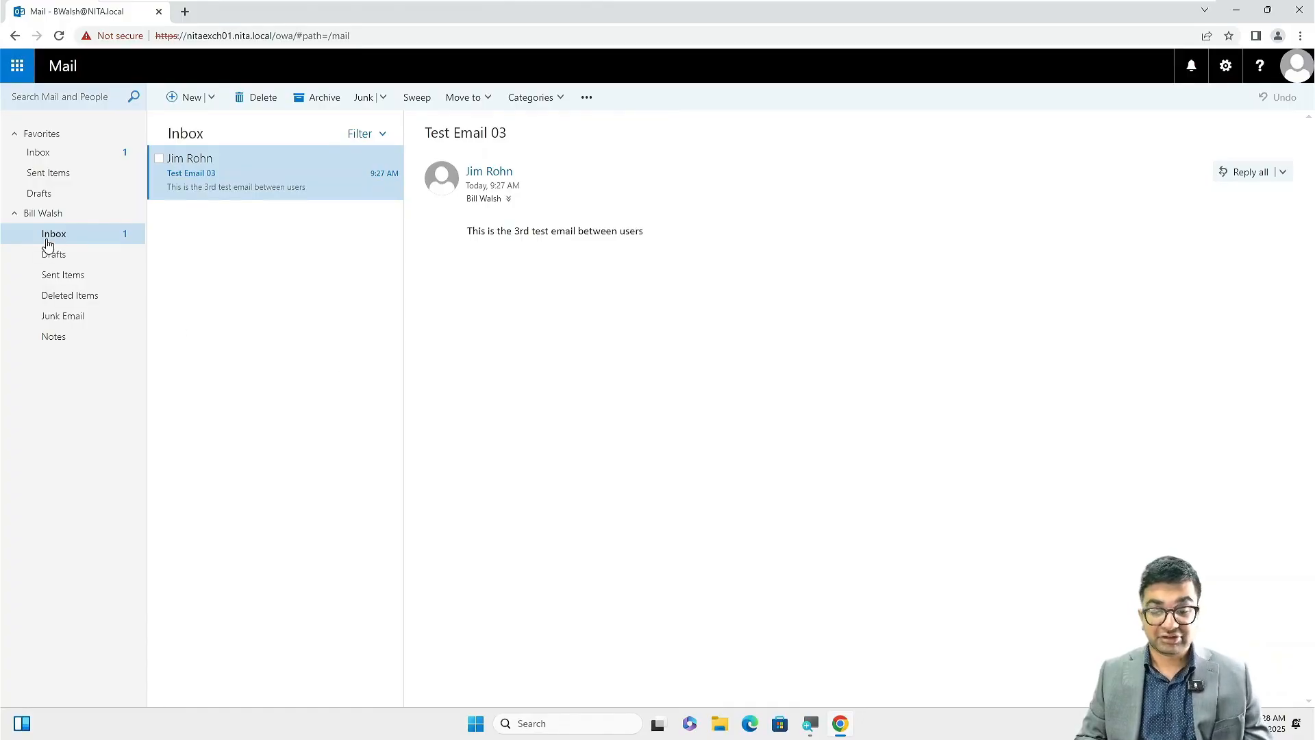
mouse_move(307, 187)
click(364, 159)
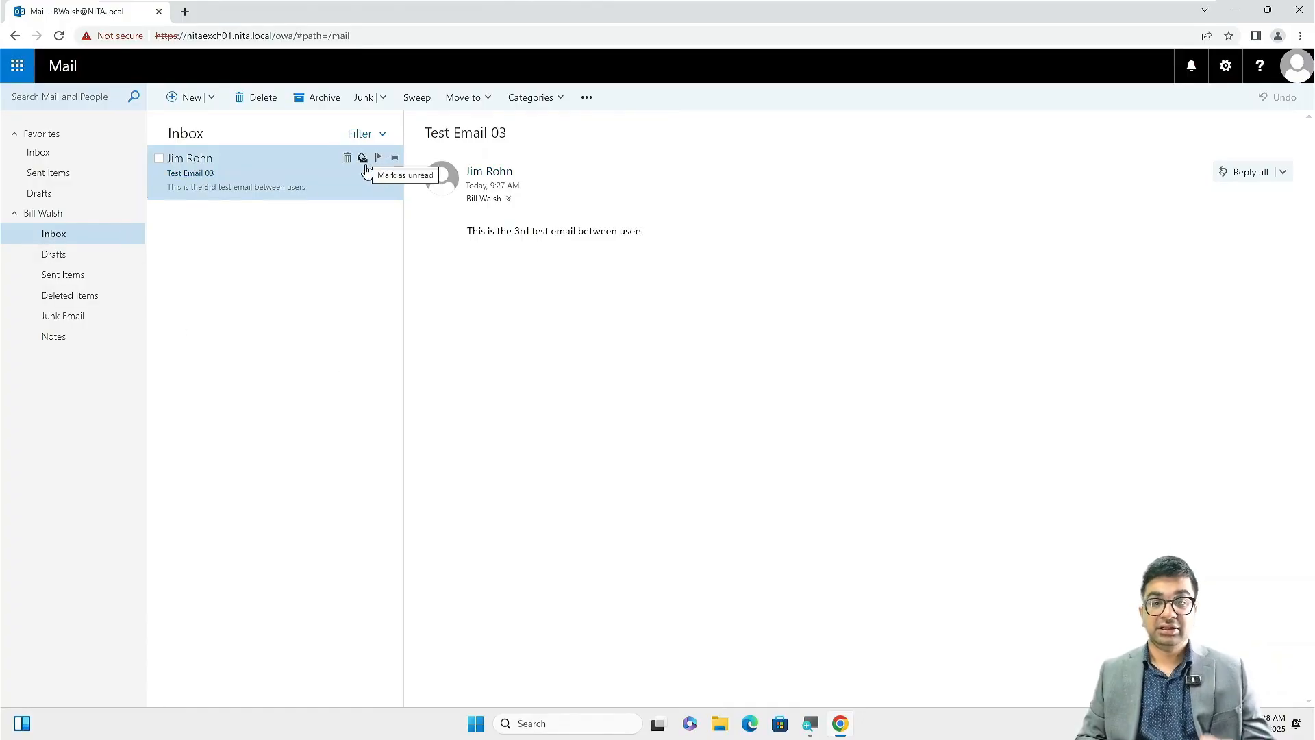